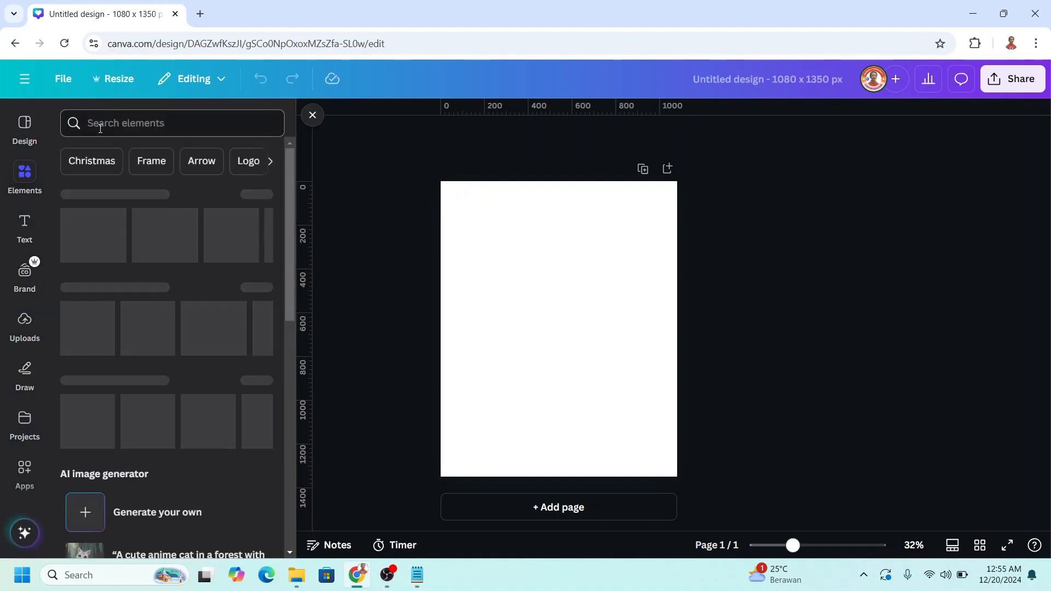
Search the elements for "square" and add the plain square frame to the page.
{"action": "left_click", "coordinate": [102, 124]}
{"action": "type", "text": "squ"}
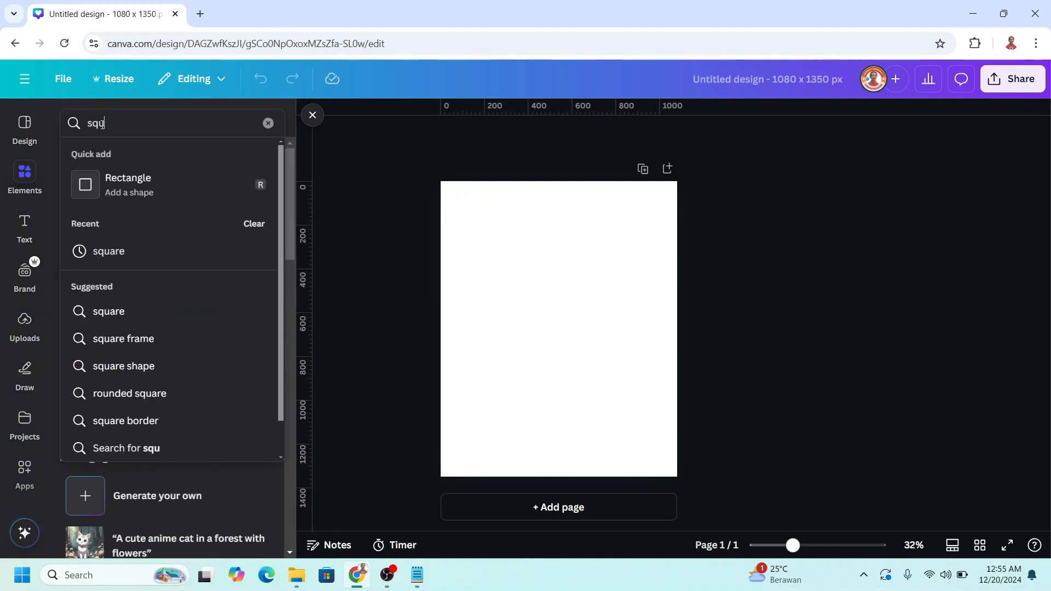
{"action": "type", "text": "are"}
{"action": "key", "text": "Return"}
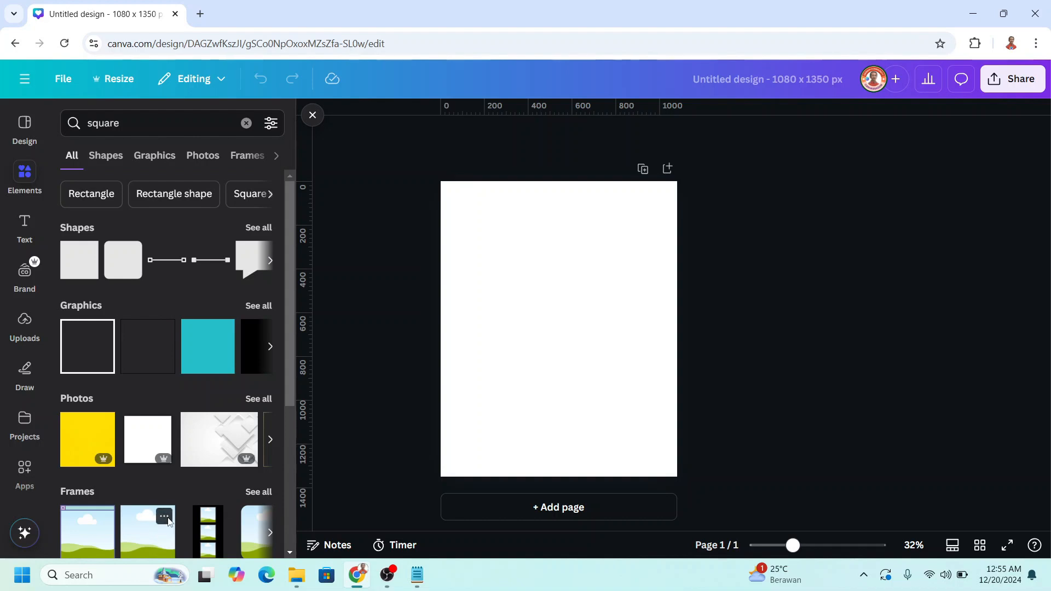
{"action": "left_click", "coordinate": [167, 519]}
{"action": "left_click", "coordinate": [147, 534]}
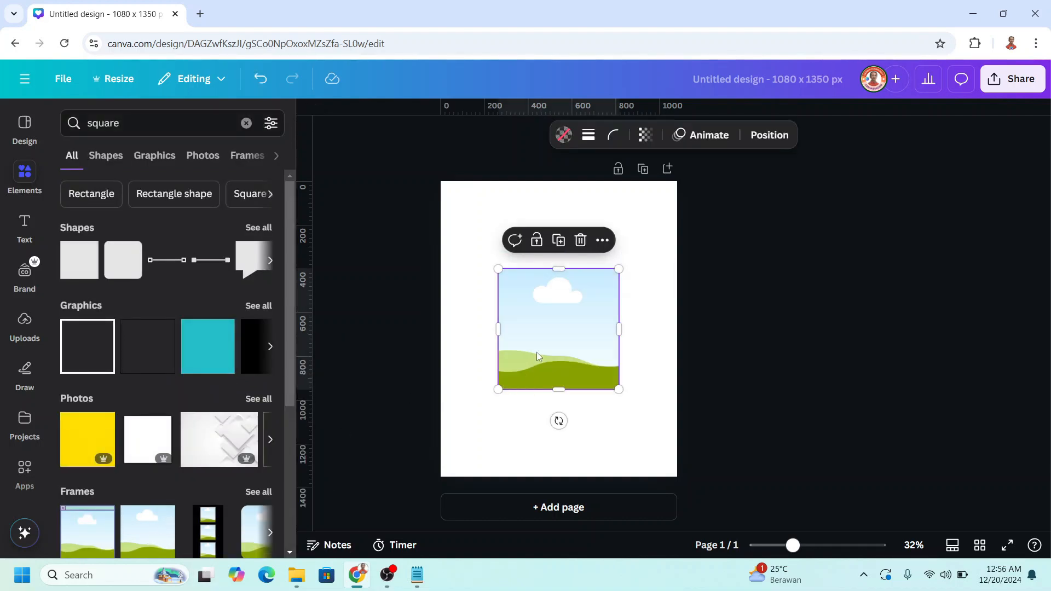
Enlarge the square frame to span the full page width and center it vertically, leaving blank bands above and below.
{"action": "left_click_drag", "start_coordinate": [553, 342], "coordinate": [496, 308]}
{"action": "left_click_drag", "start_coordinate": [562, 357], "coordinate": [662, 433]}
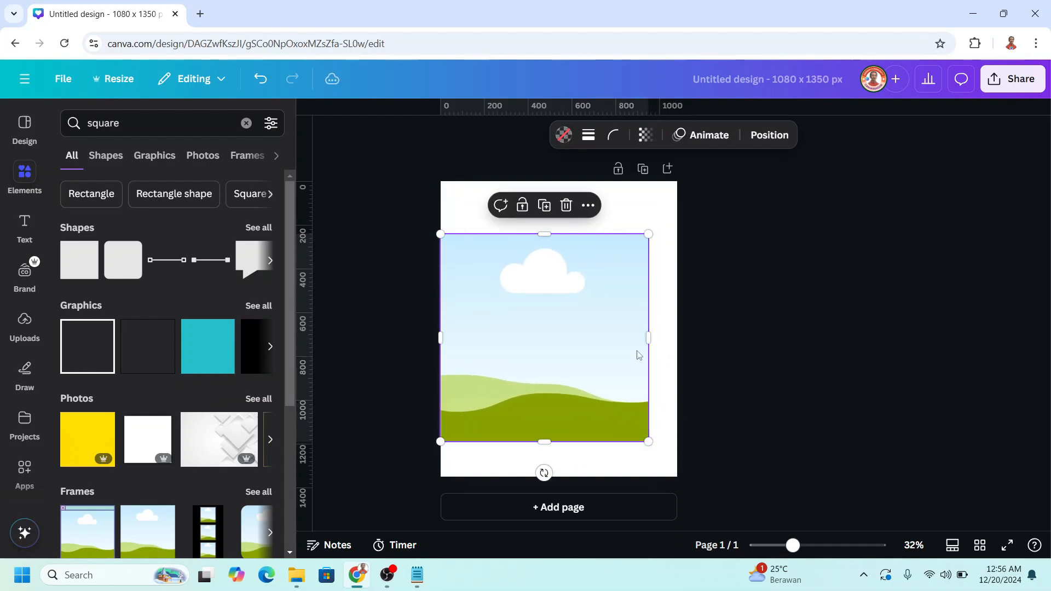
{"action": "left_click_drag", "start_coordinate": [652, 333], "coordinate": [678, 335]}
{"action": "left_click_drag", "start_coordinate": [569, 335], "coordinate": [578, 331]}
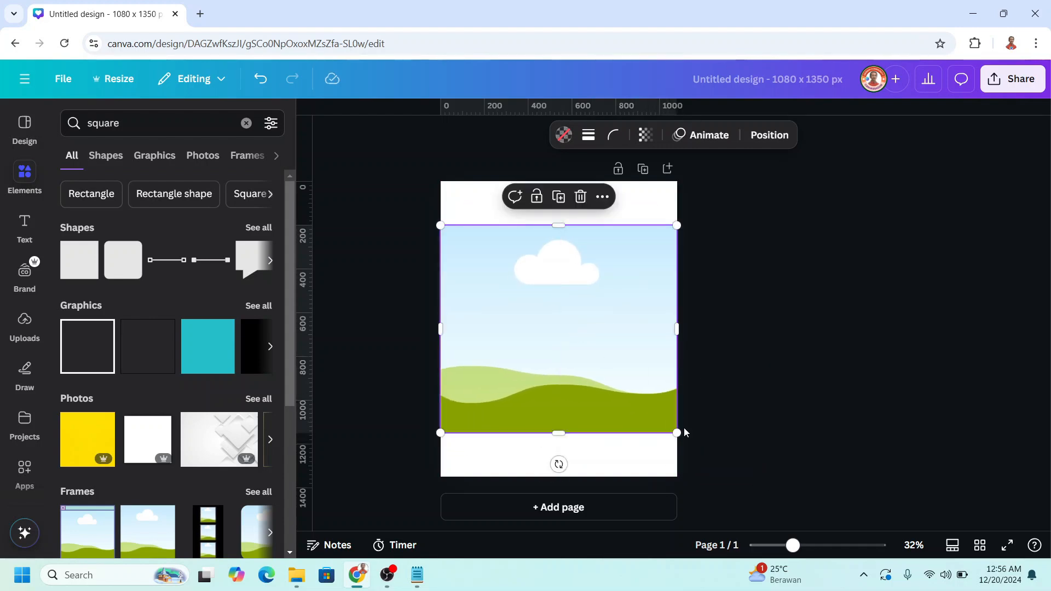
Search for "circle", add the plain circle frame, and shrink it into the left end of the white band above the large frame.
{"action": "left_click", "coordinate": [153, 123]}
{"action": "type", "text": "circle"}
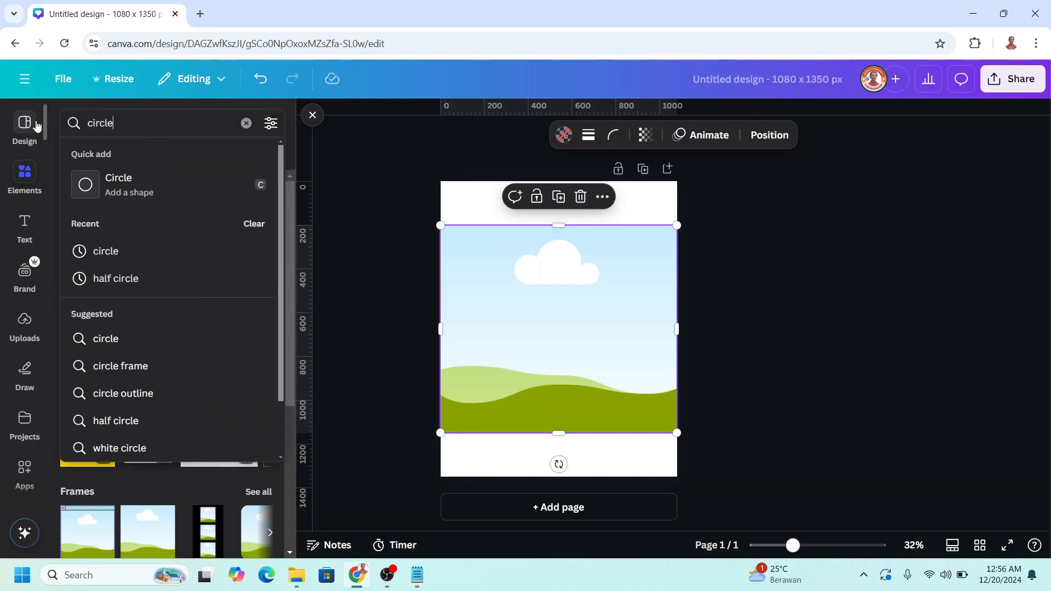
{"action": "key", "text": "Return"}
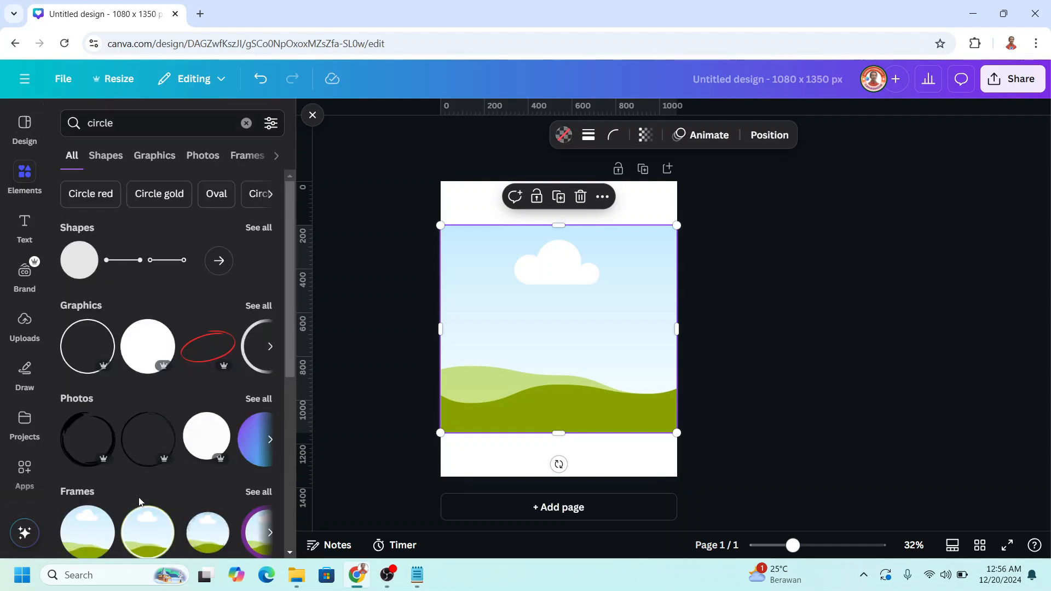
{"action": "left_click", "coordinate": [91, 538]}
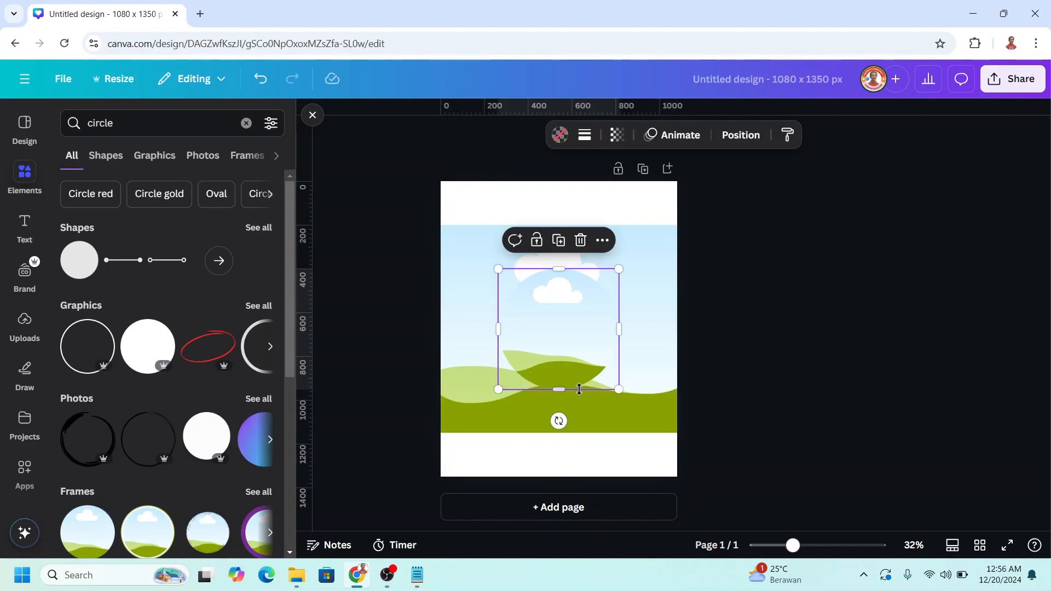
{"action": "left_click_drag", "start_coordinate": [624, 391], "coordinate": [475, 219]}
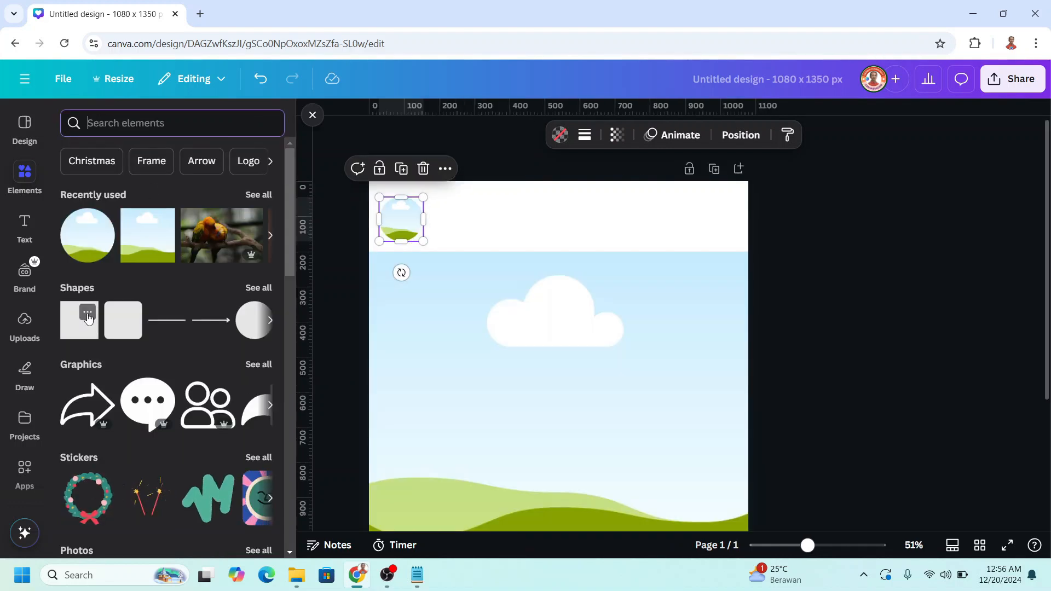
Add a square shape, move it near the page's upper area, and recolor it medium gray.
{"action": "left_click", "coordinate": [88, 314]}
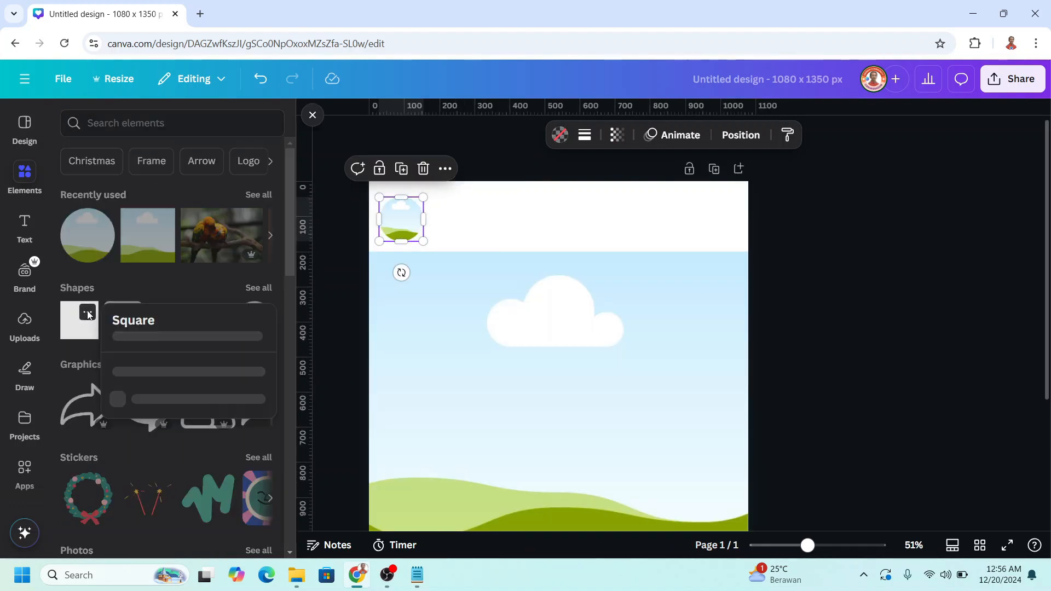
{"action": "left_click", "coordinate": [79, 323]}
{"action": "left_click", "coordinate": [79, 323]}
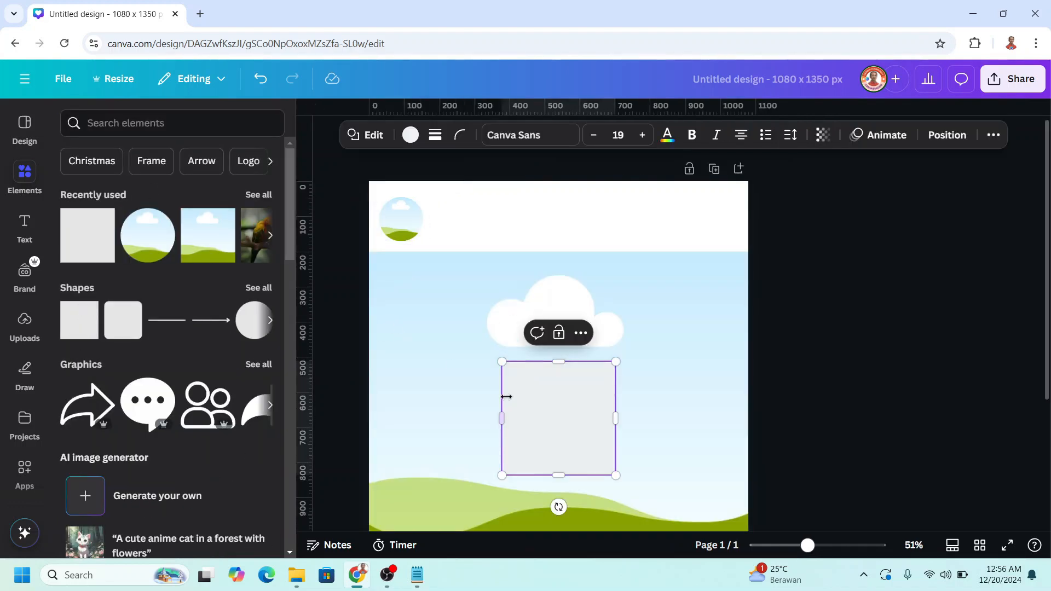
{"action": "left_click_drag", "start_coordinate": [569, 420], "coordinate": [535, 277]}
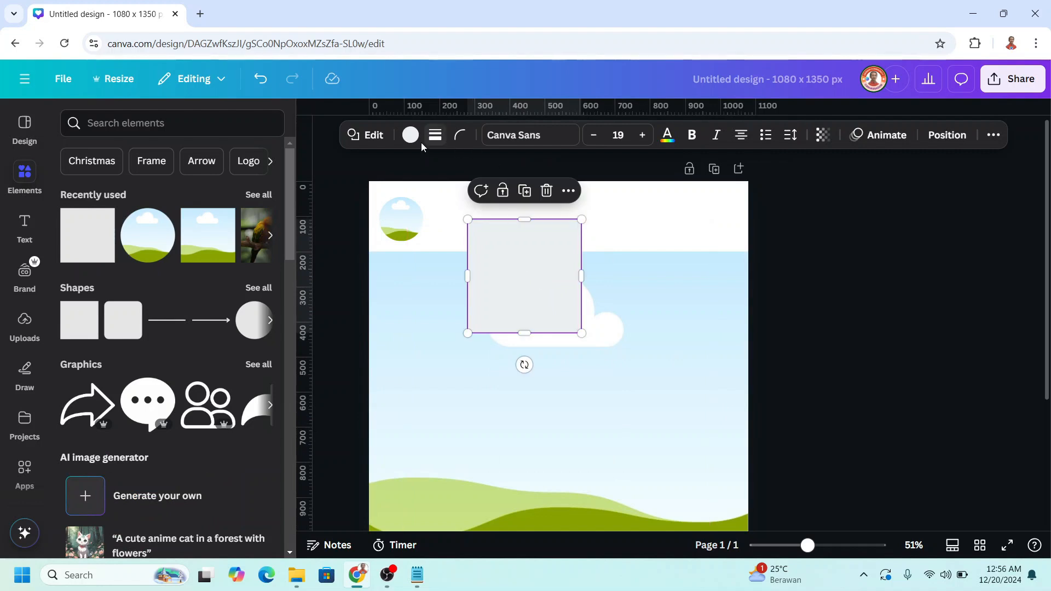
{"action": "left_click", "coordinate": [409, 135]}
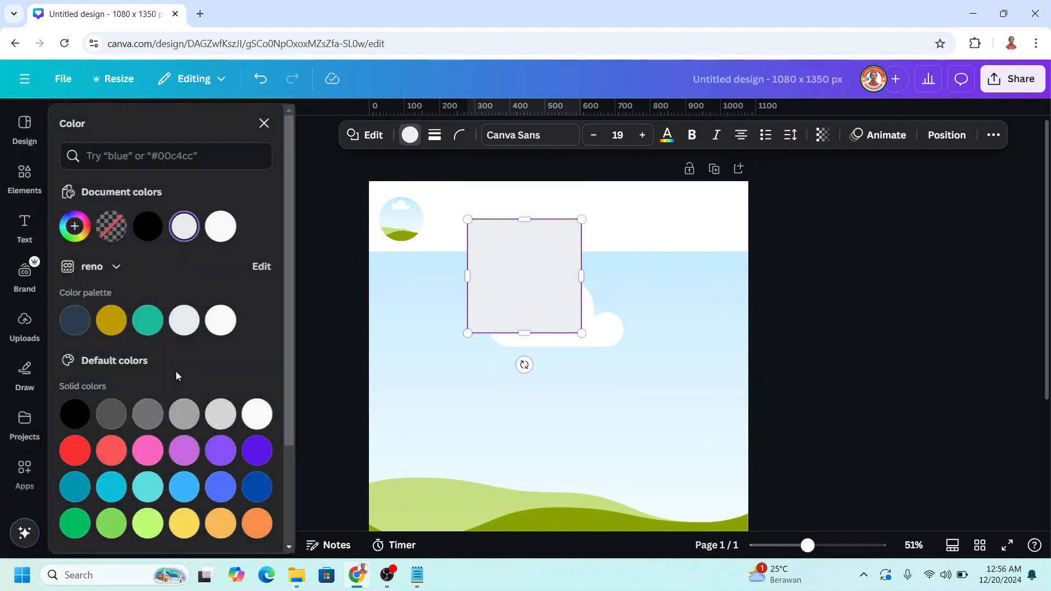
{"action": "left_click", "coordinate": [184, 414]}
Reshape the gray square into a thin full-width bar and align it along the page's upper edge.
{"action": "left_click_drag", "start_coordinate": [524, 333], "coordinate": [747, 232]}
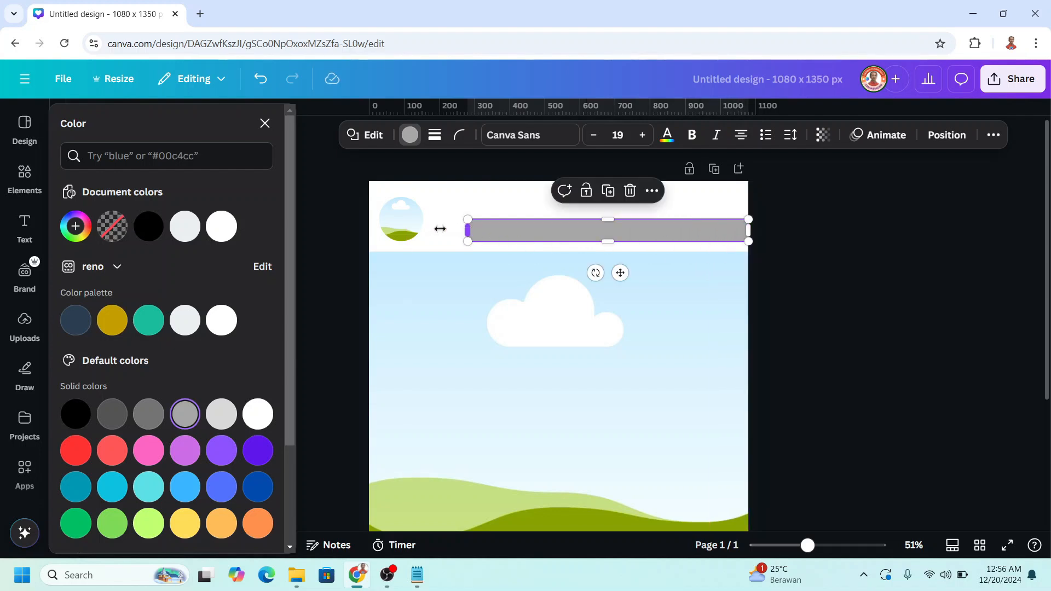
{"action": "left_click_drag", "start_coordinate": [440, 229], "coordinate": [368, 227]}
{"action": "left_click_drag", "start_coordinate": [512, 231], "coordinate": [555, 184]}
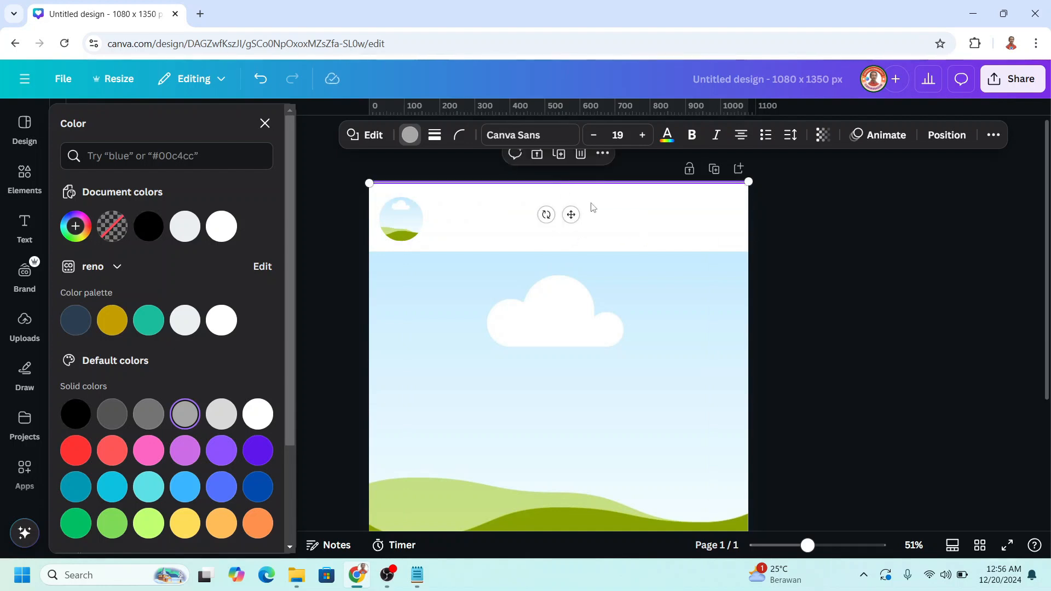
{"action": "left_click", "coordinate": [622, 213]}
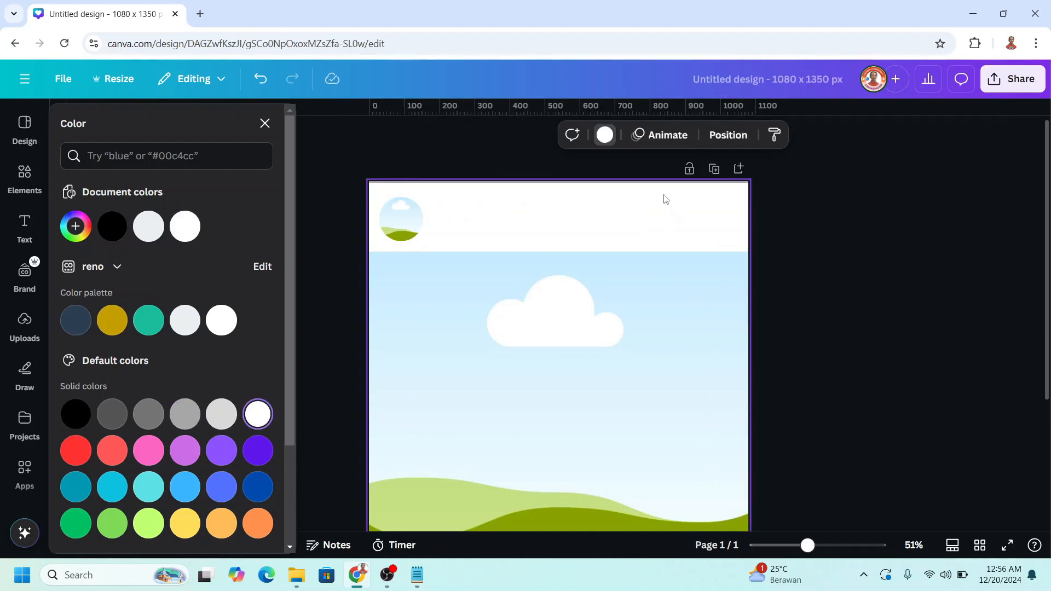
Add a body text box to the page containing "Name".
{"action": "left_click", "coordinate": [833, 549]}
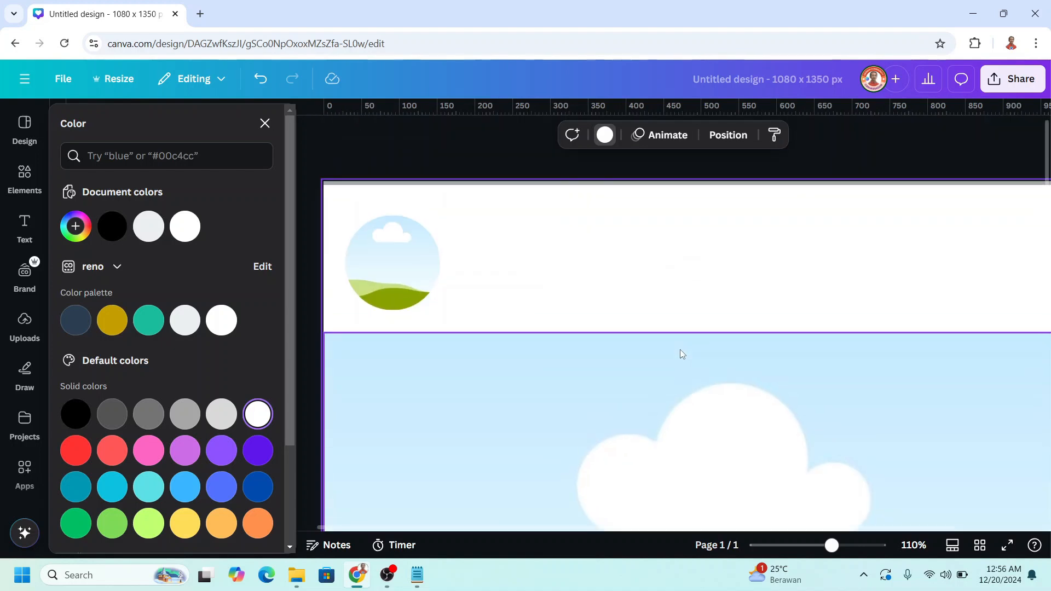
{"action": "scroll", "coordinate": [679, 350], "scroll_direction": "down", "scroll_amount": 3}
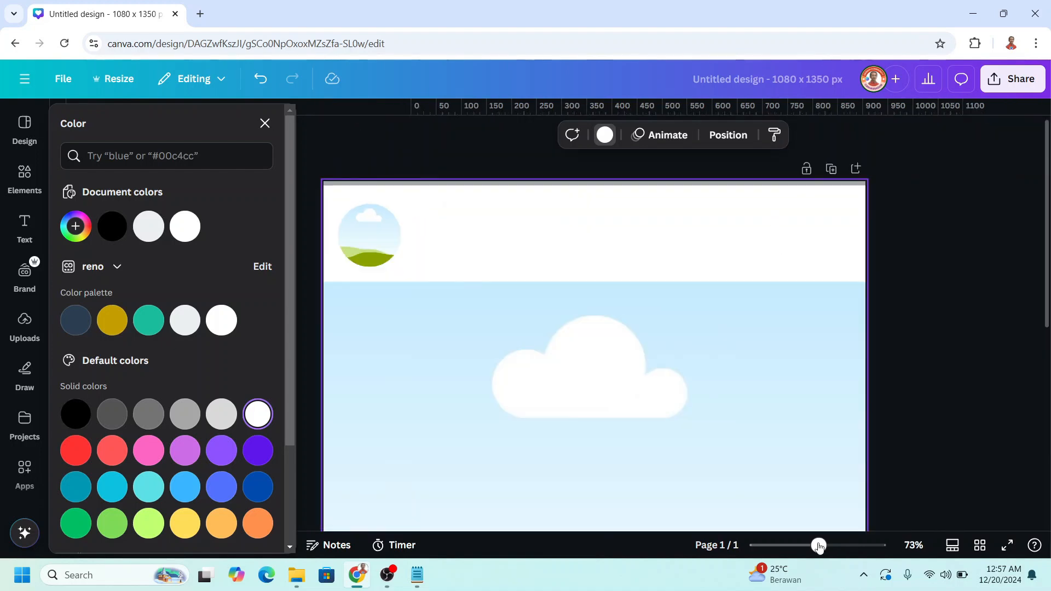
{"action": "left_click", "coordinate": [24, 226]}
{"action": "left_click", "coordinate": [165, 408]}
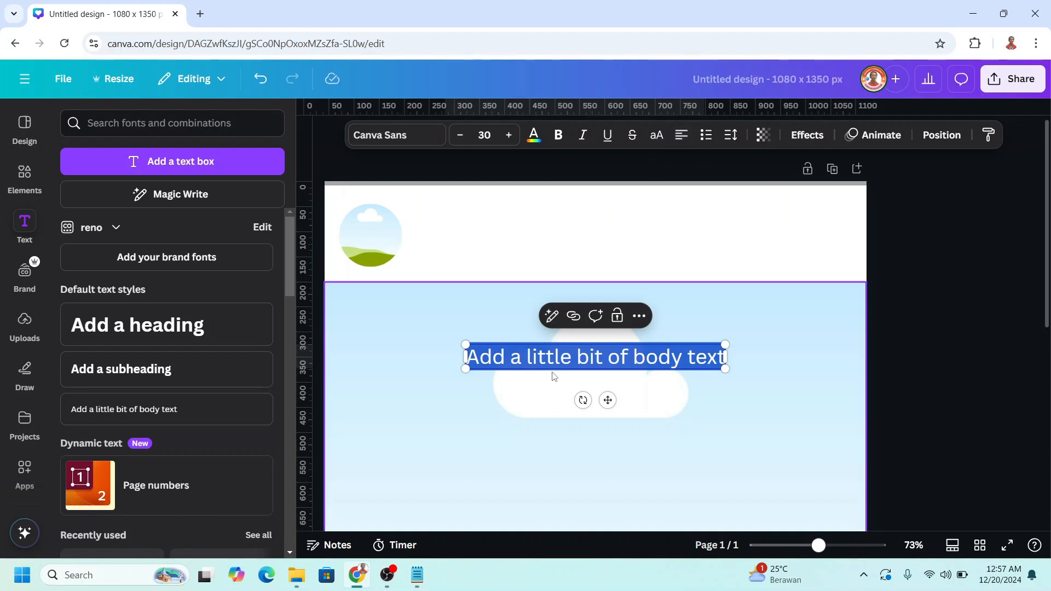
{"action": "type", "text": "na"}
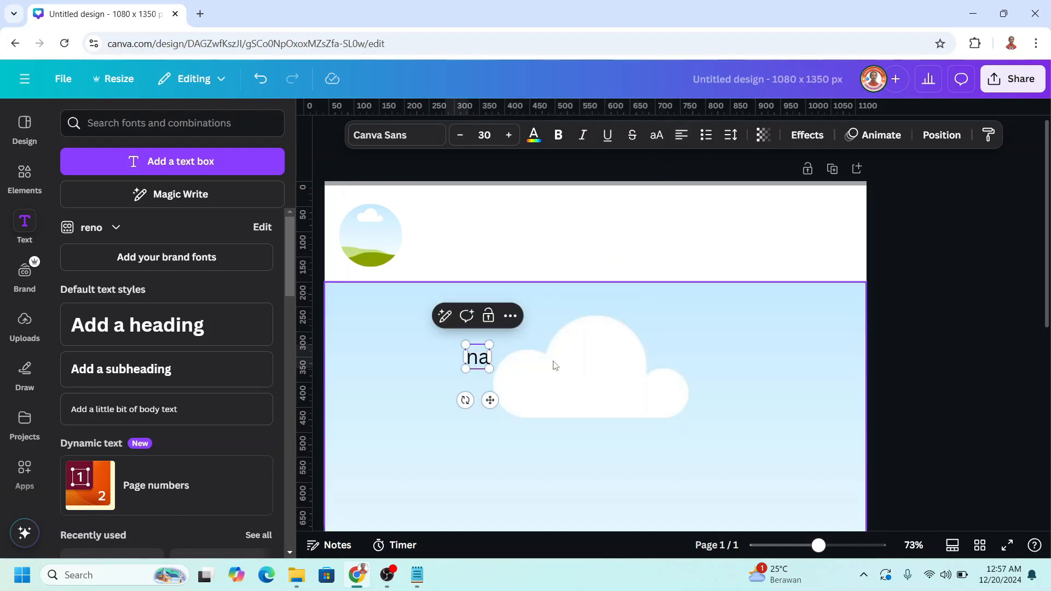
{"action": "key", "text": "BackSpace"}
{"action": "key", "text": "BackSpace"}
{"action": "type", "text": "Name"}
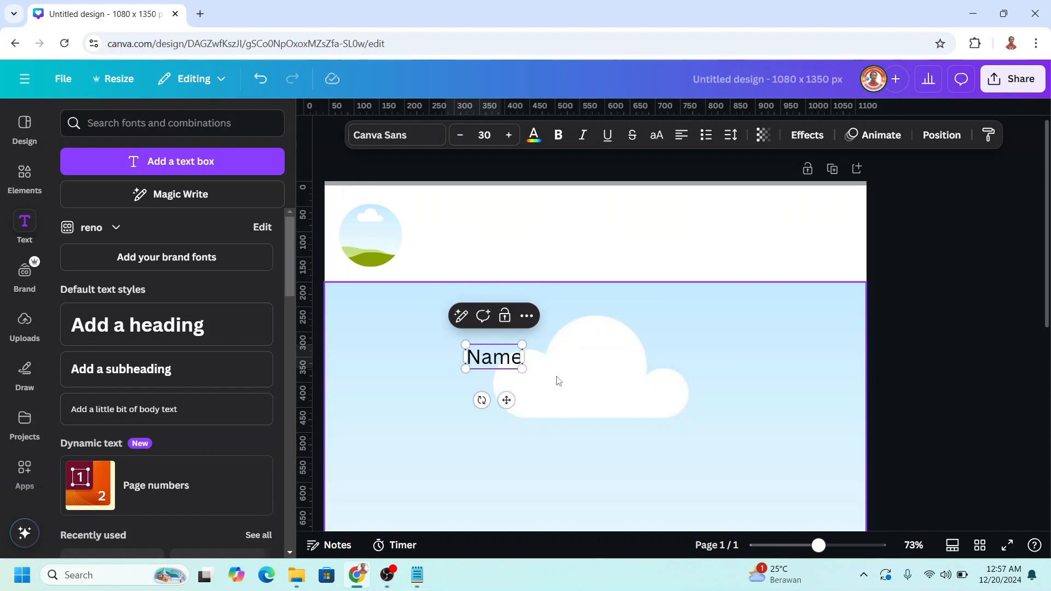
Make the "Name" text bold, place it beside the circle frame, and set its font size to 28.
{"action": "key", "text": "ctrl+a"}
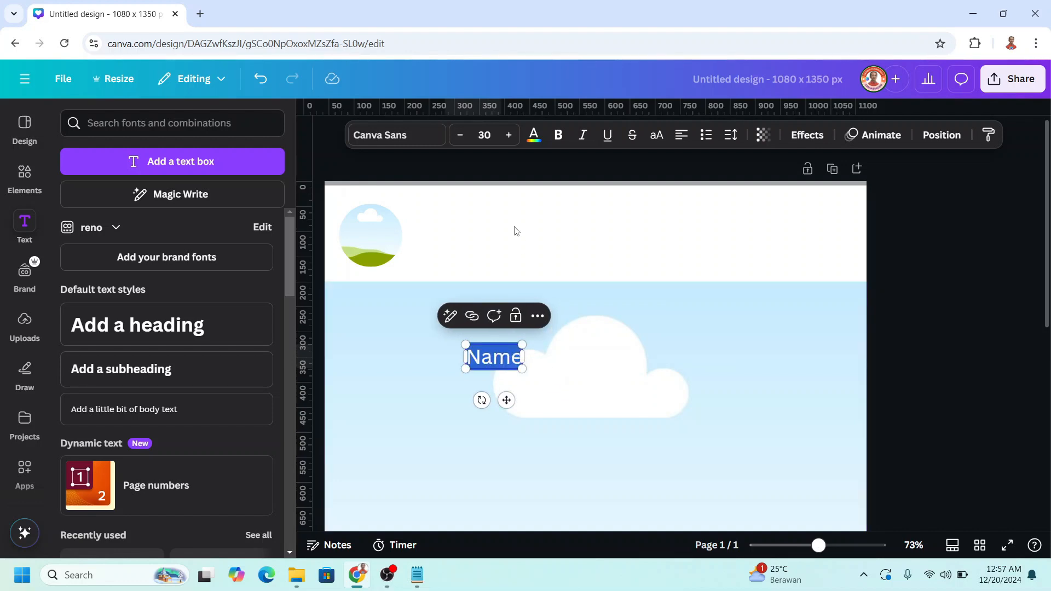
{"action": "left_click", "coordinate": [558, 137]}
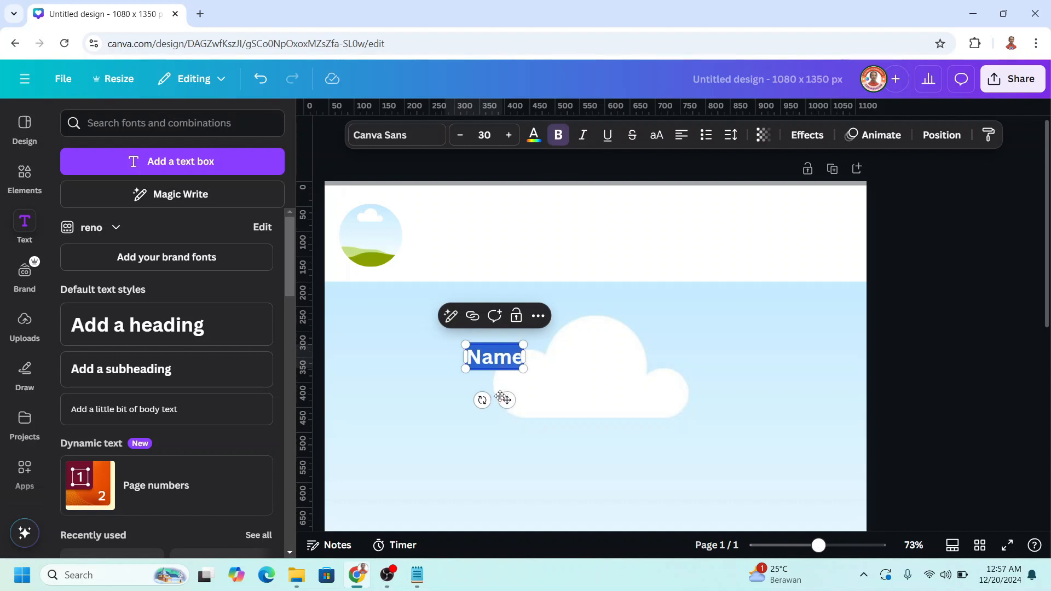
{"action": "left_click_drag", "start_coordinate": [504, 399], "coordinate": [448, 280]}
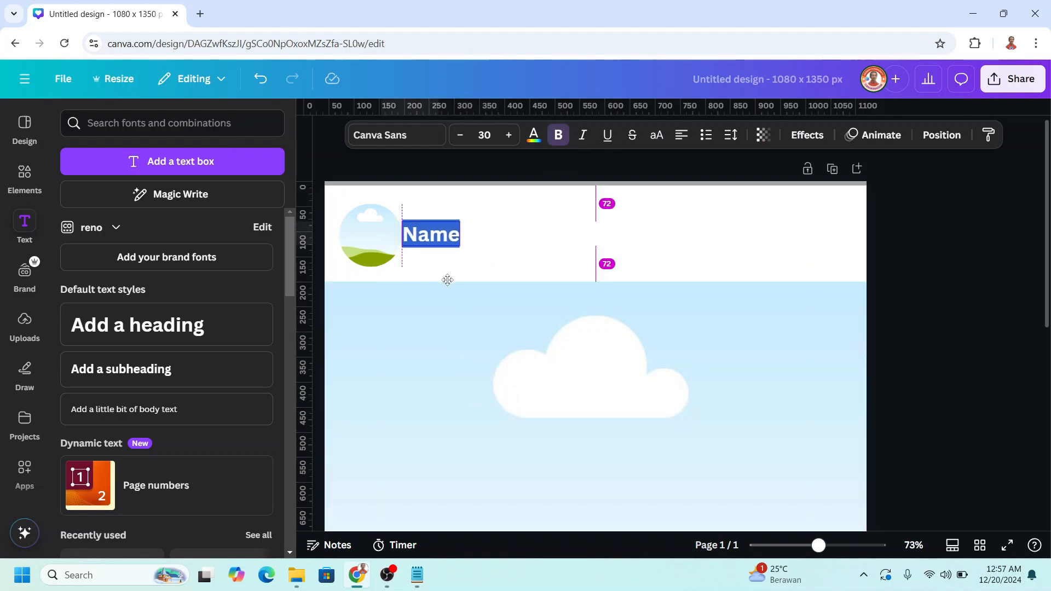
{"action": "left_click", "coordinate": [487, 134]}
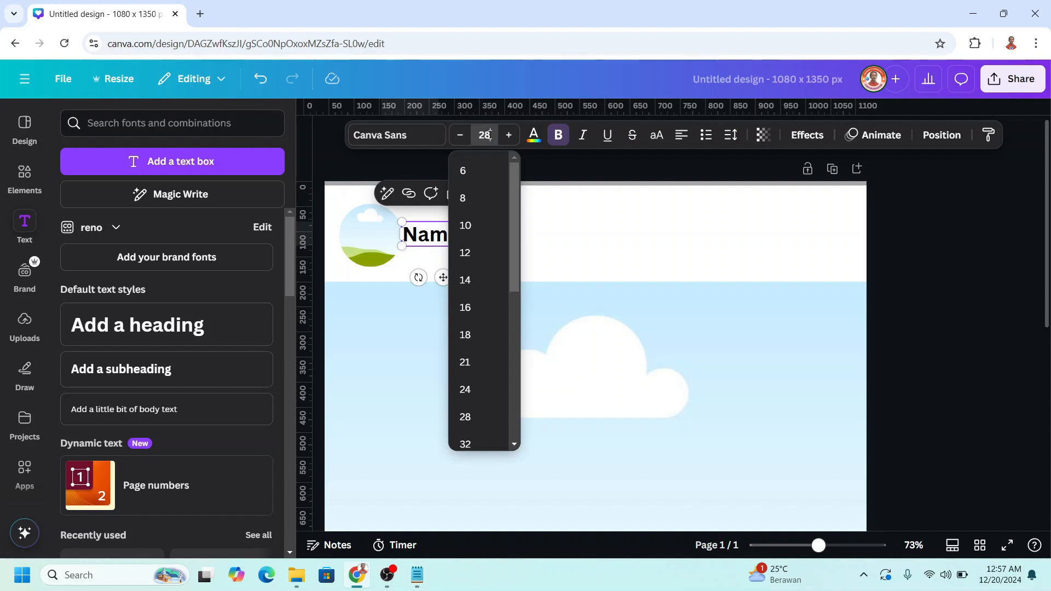
{"action": "key", "text": "Return"}
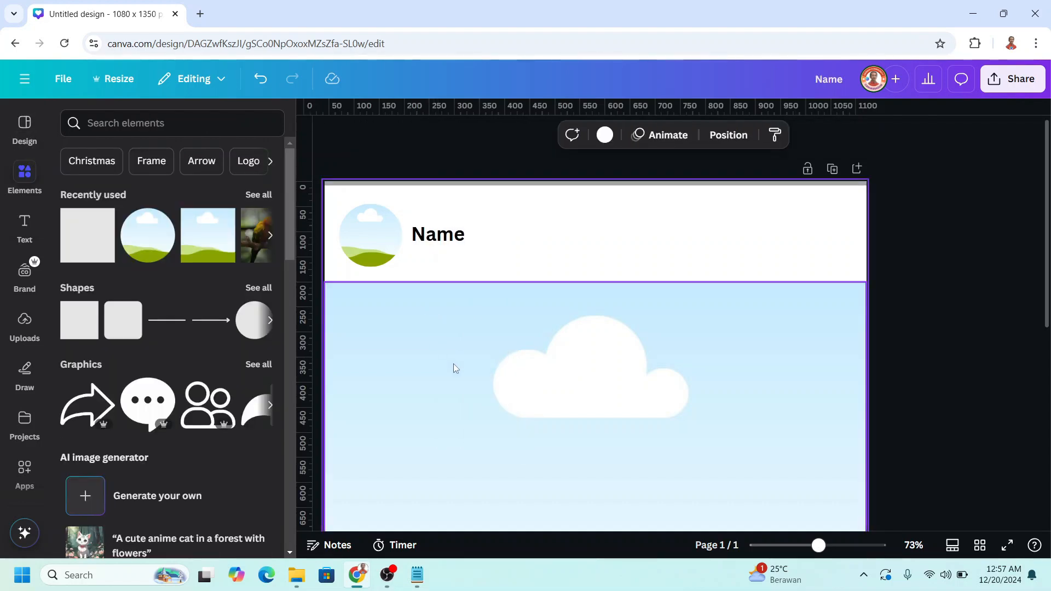
Add the three-dots and X graphics from the recently used elements to the page.
{"action": "left_click", "coordinate": [249, 197]}
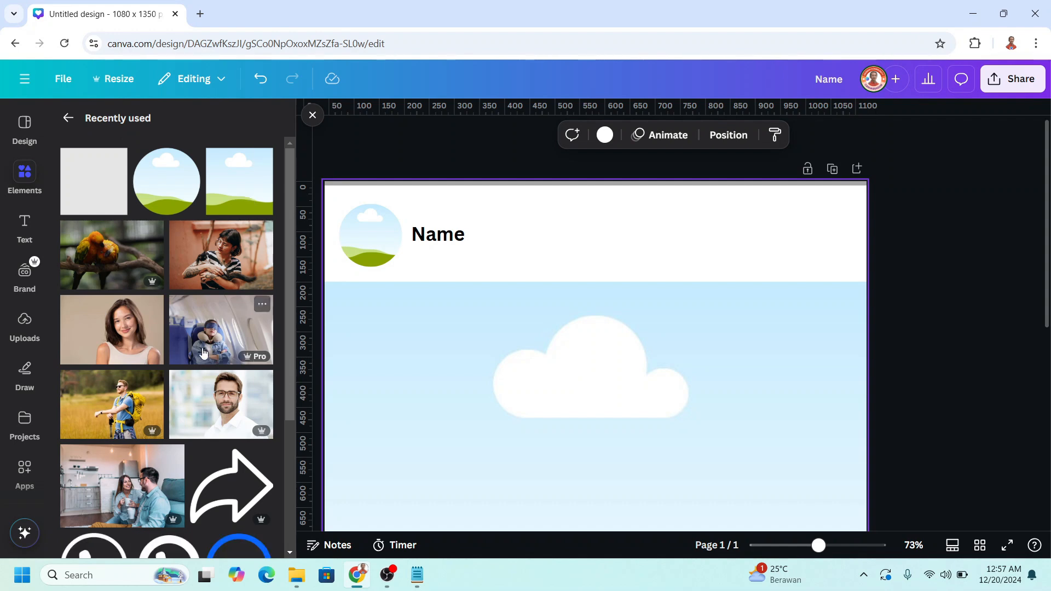
{"action": "scroll", "coordinate": [208, 350], "scroll_direction": "down", "scroll_amount": 3}
{"action": "scroll", "coordinate": [208, 351], "scroll_direction": "down", "scroll_amount": 2}
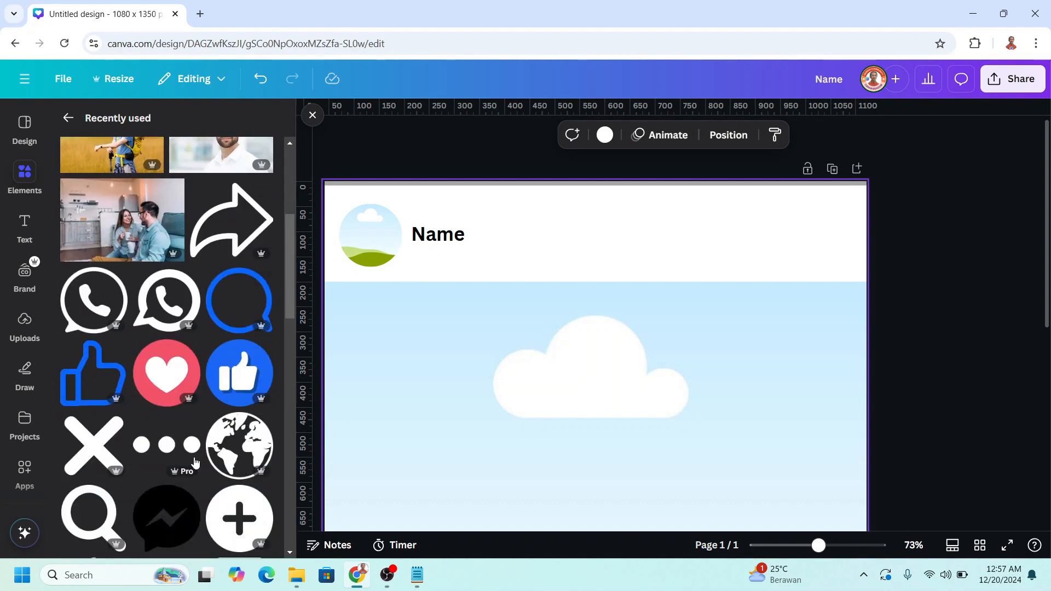
{"action": "left_click", "coordinate": [189, 426]}
{"action": "left_click", "coordinate": [168, 442]}
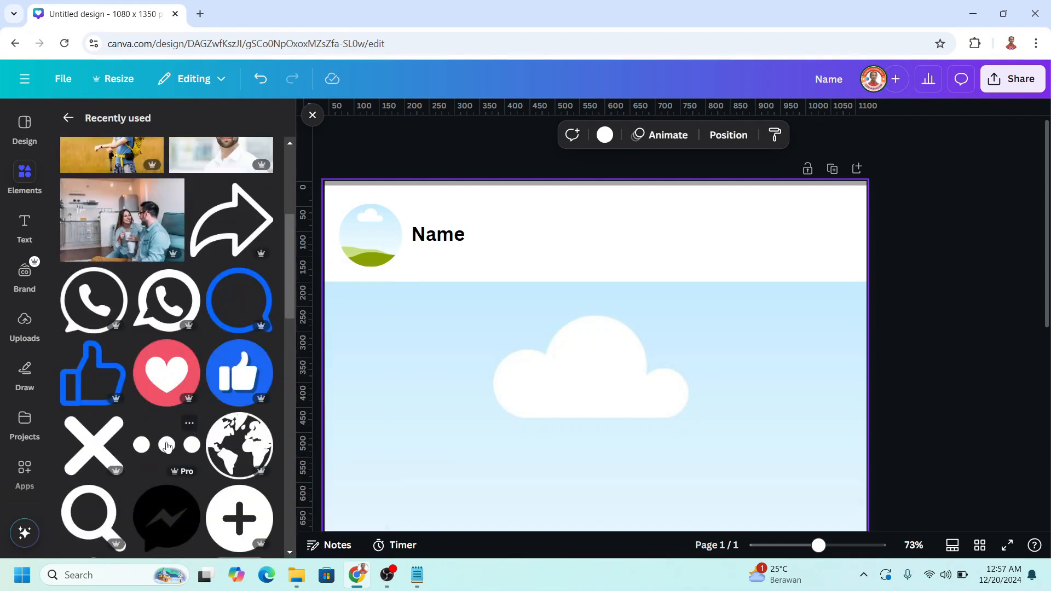
{"action": "left_click", "coordinate": [168, 444]}
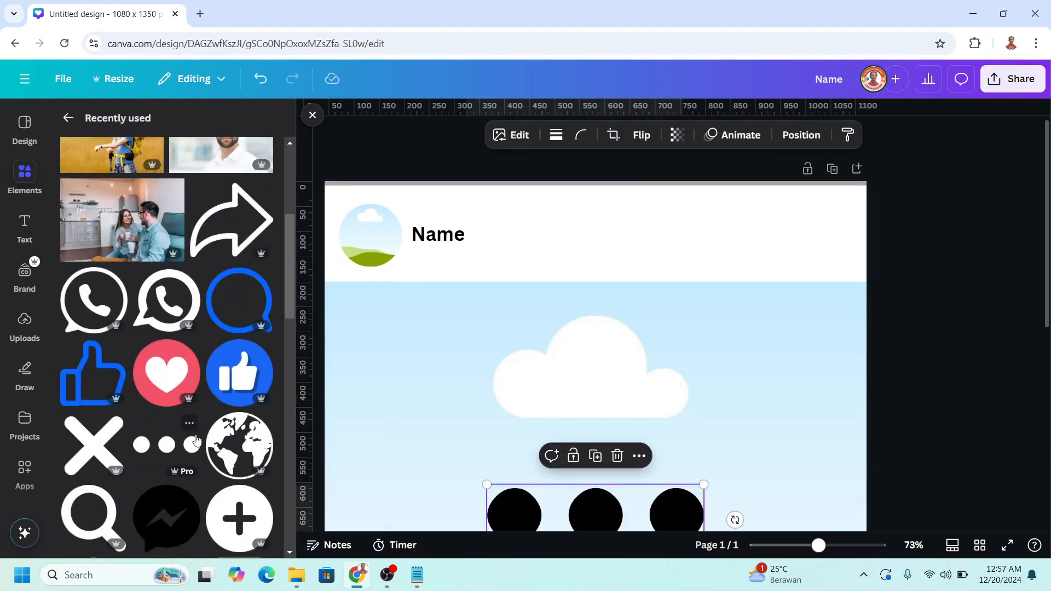
{"action": "left_click", "coordinate": [95, 448]}
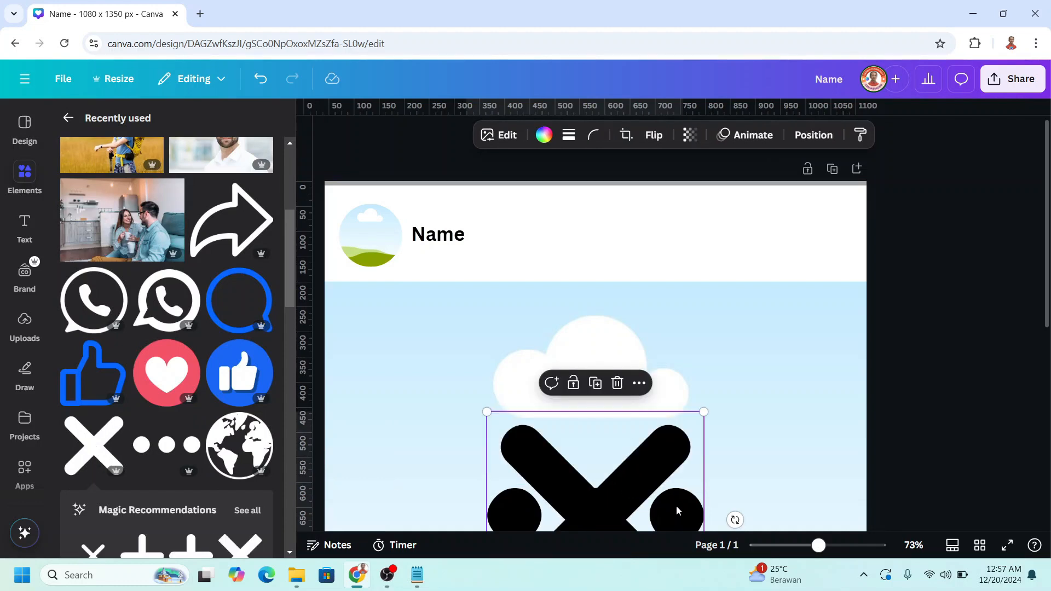
Recolor the three-dots and X graphics the same dark gray and select them both together.
{"action": "left_click", "coordinate": [543, 134]}
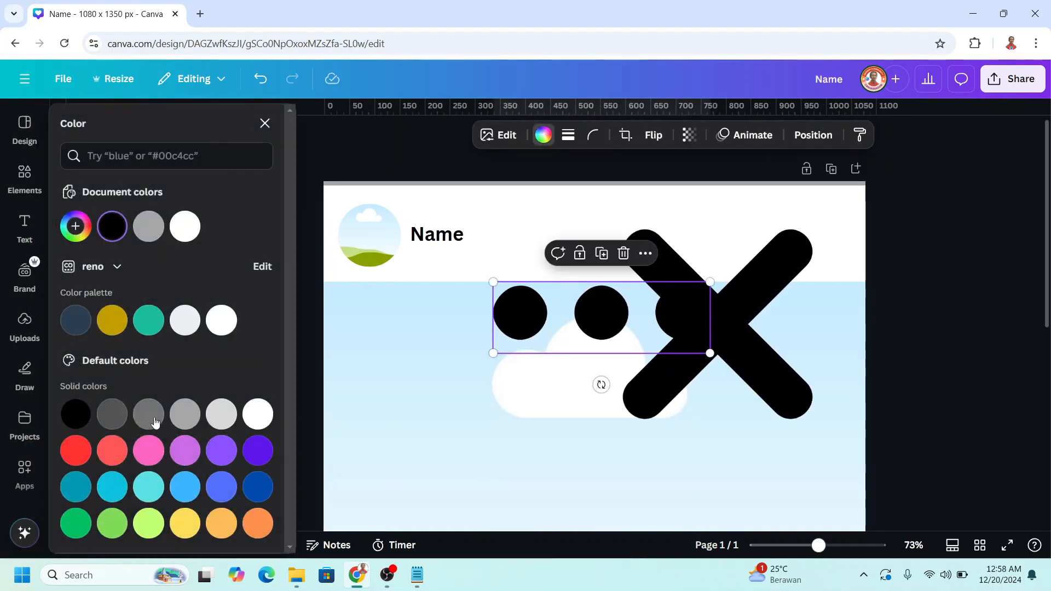
{"action": "left_click", "coordinate": [148, 416]}
{"action": "left_click", "coordinate": [777, 256]}
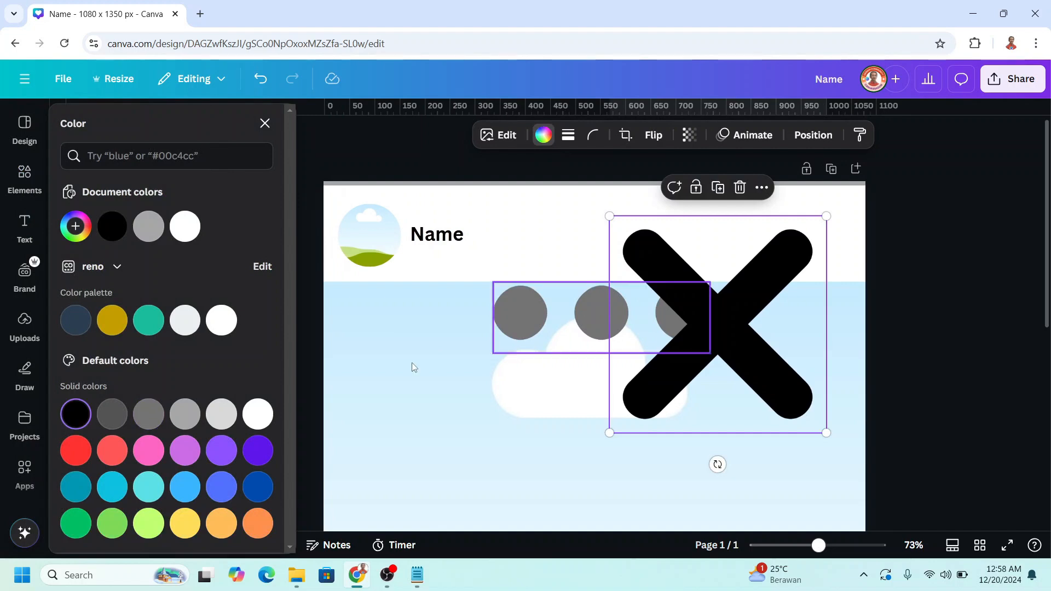
{"action": "left_click", "coordinate": [149, 415]}
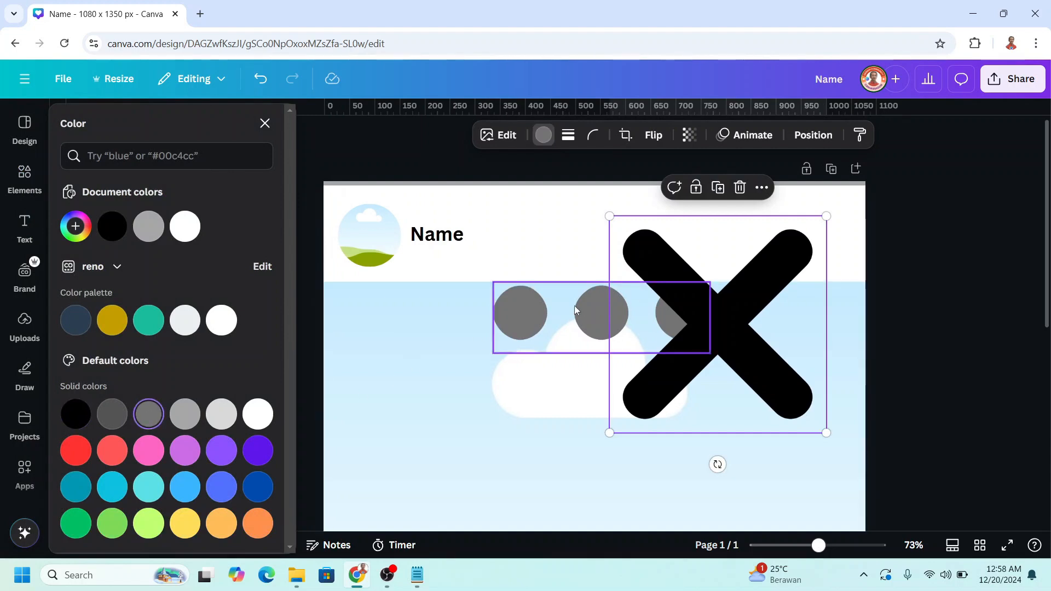
{"action": "left_click", "coordinate": [536, 308], "text": "shift"}
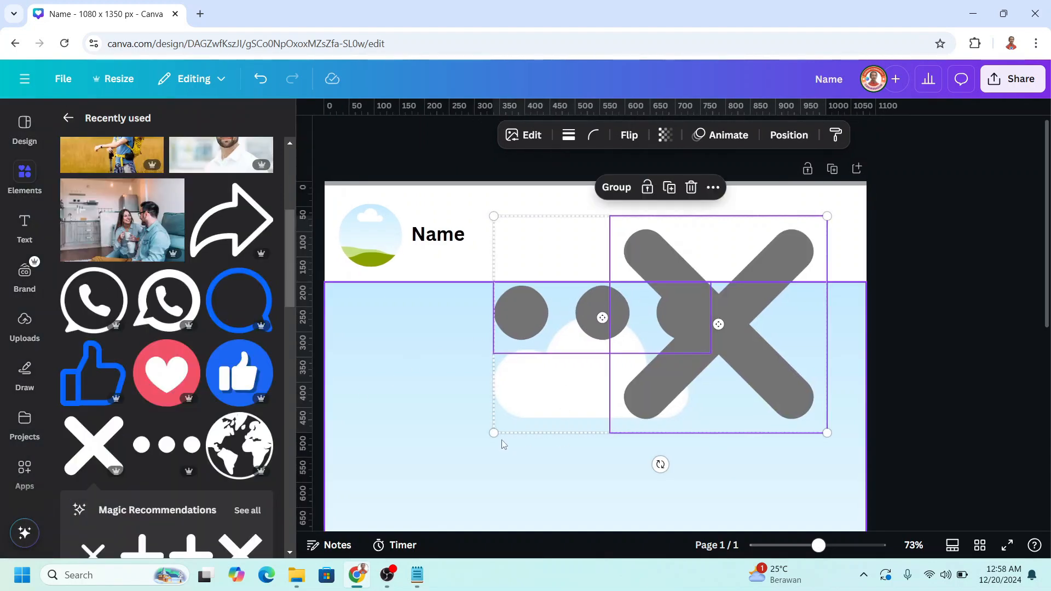
Shrink the three-dots and X graphics to icon size and space them apart at the right end of the header.
{"action": "left_click_drag", "start_coordinate": [494, 433], "coordinate": [810, 314]}
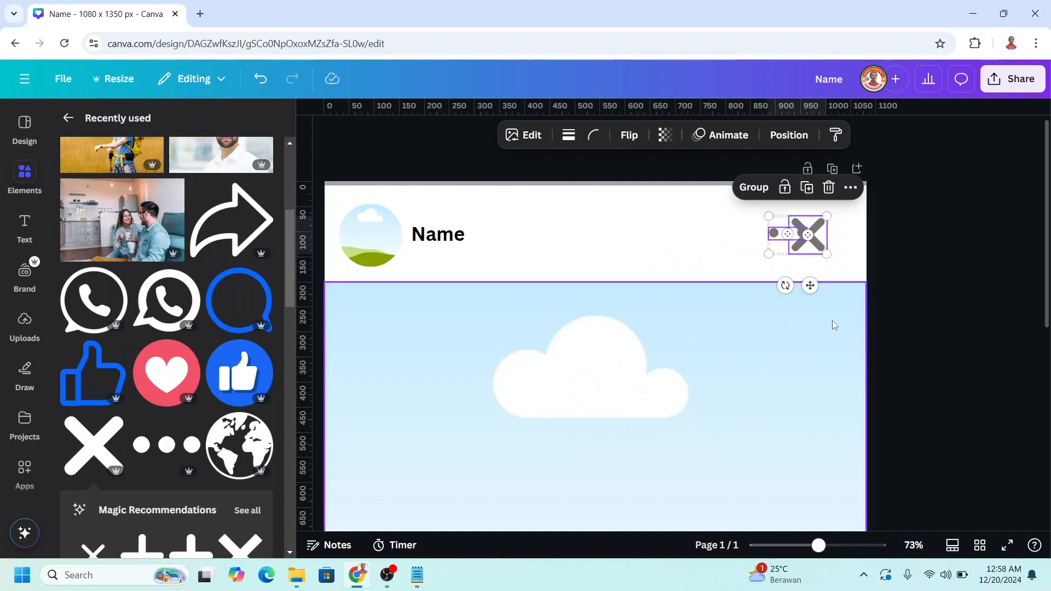
{"action": "left_click_drag", "start_coordinate": [771, 256], "coordinate": [793, 224]}
{"action": "left_click", "coordinate": [860, 269]}
{"action": "left_click", "coordinate": [842, 227], "text": "shift"}
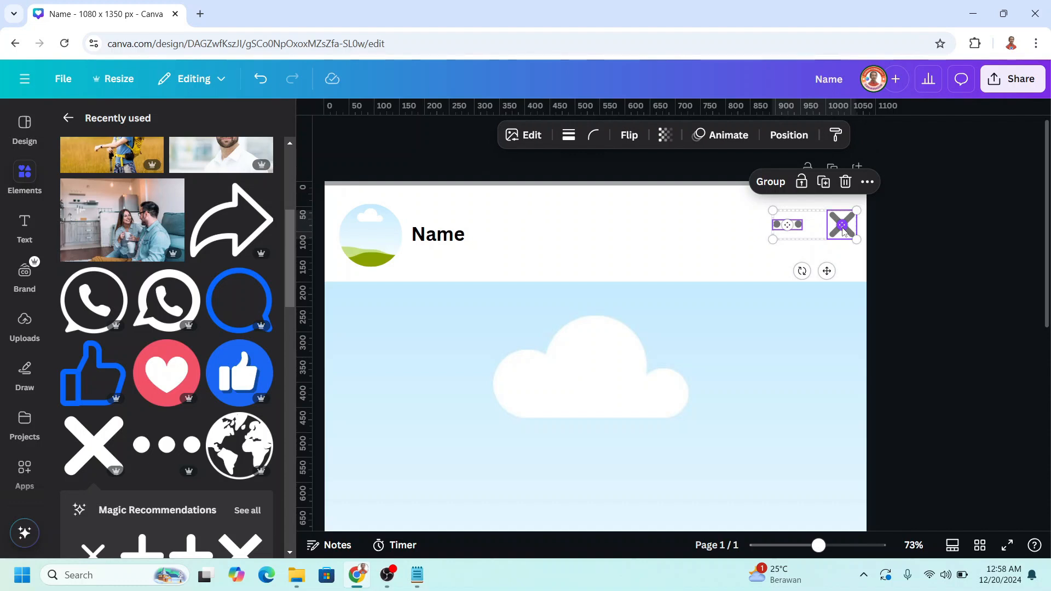
Raise the "Name" text slightly, duplicate it directly underneath, and remove the bold from the copy.
{"action": "left_click_drag", "start_coordinate": [429, 234], "coordinate": [439, 229]}
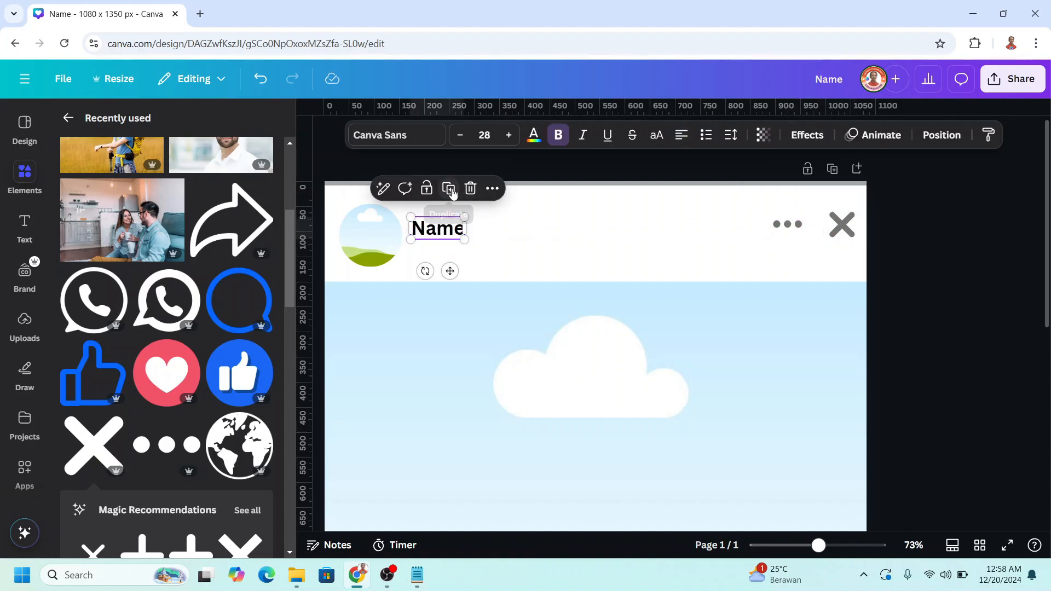
{"action": "left_click", "coordinate": [446, 187]}
{"action": "left_click_drag", "start_coordinate": [439, 241], "coordinate": [427, 255]}
{"action": "left_click", "coordinate": [558, 135]}
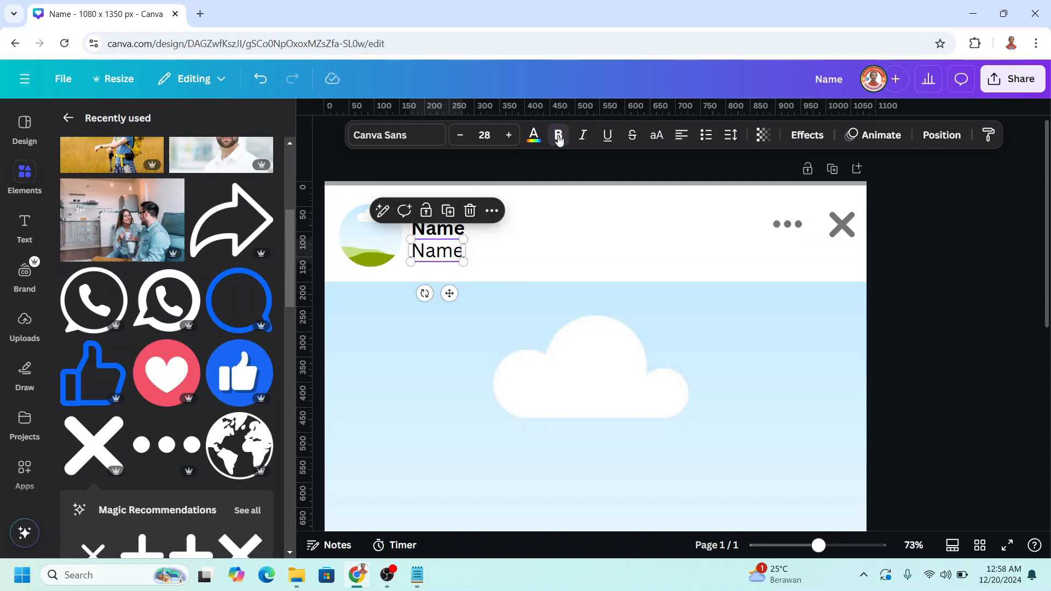
Color the lower text the same dark gray as the header icons, set its font size to 24, and change it to "1 h".
{"action": "left_click", "coordinate": [534, 135]}
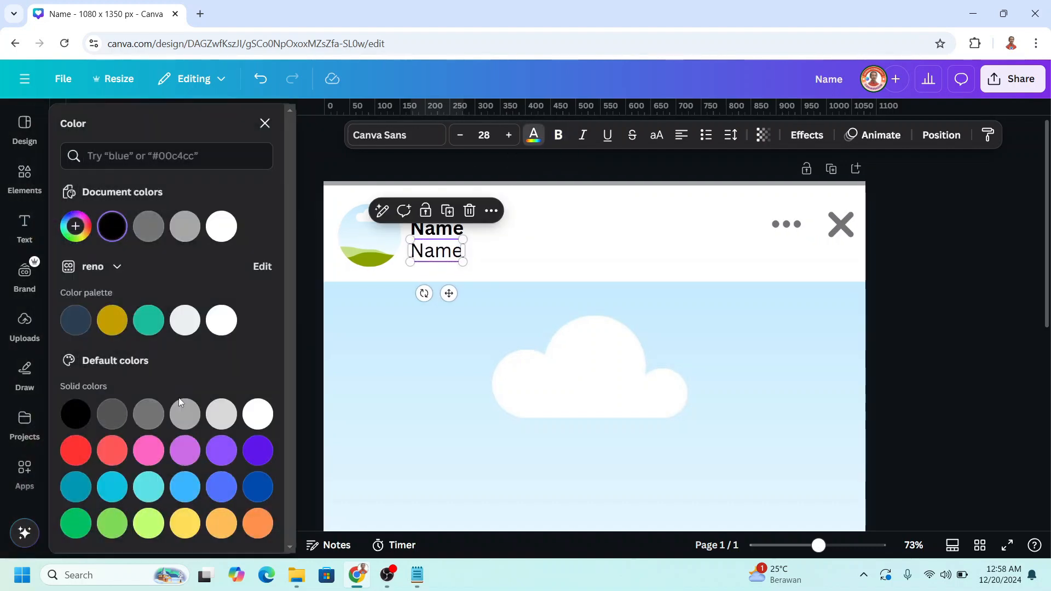
{"action": "left_click", "coordinate": [148, 414]}
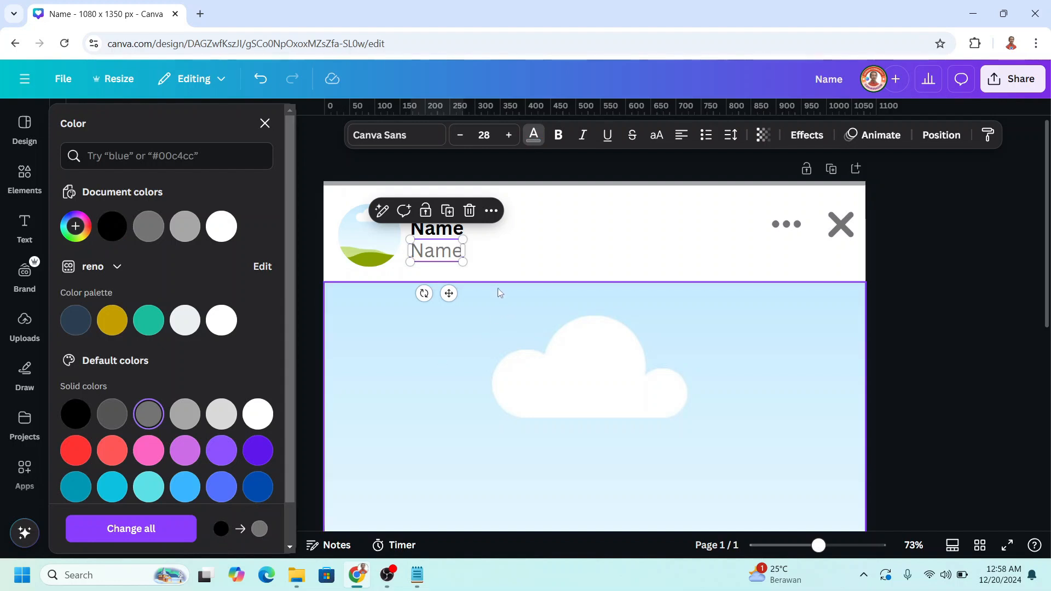
{"action": "left_click", "coordinate": [494, 134]}
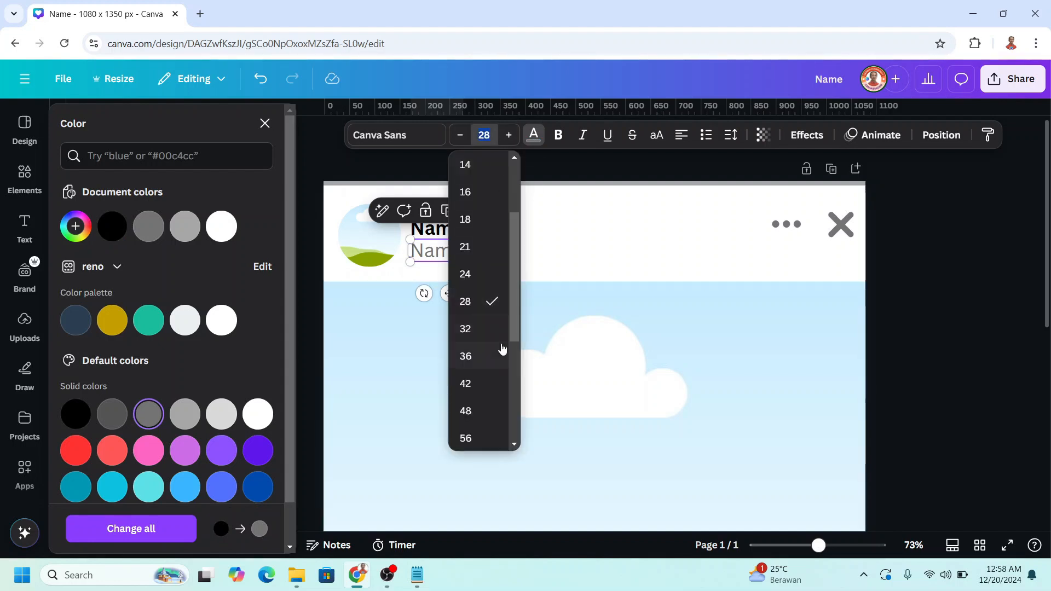
{"action": "left_click", "coordinate": [475, 276]}
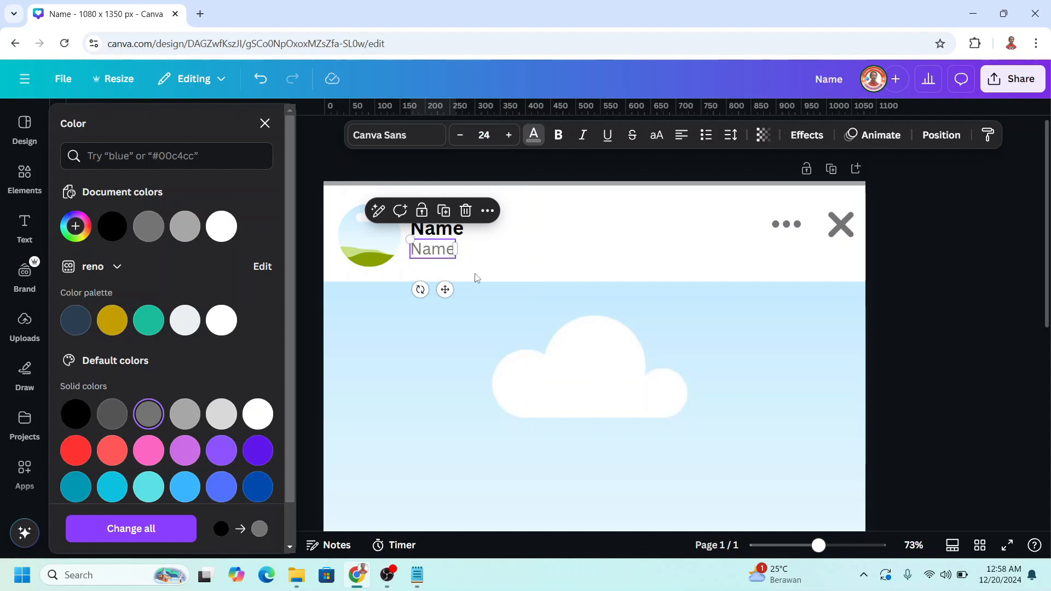
{"action": "double_click", "coordinate": [441, 253]}
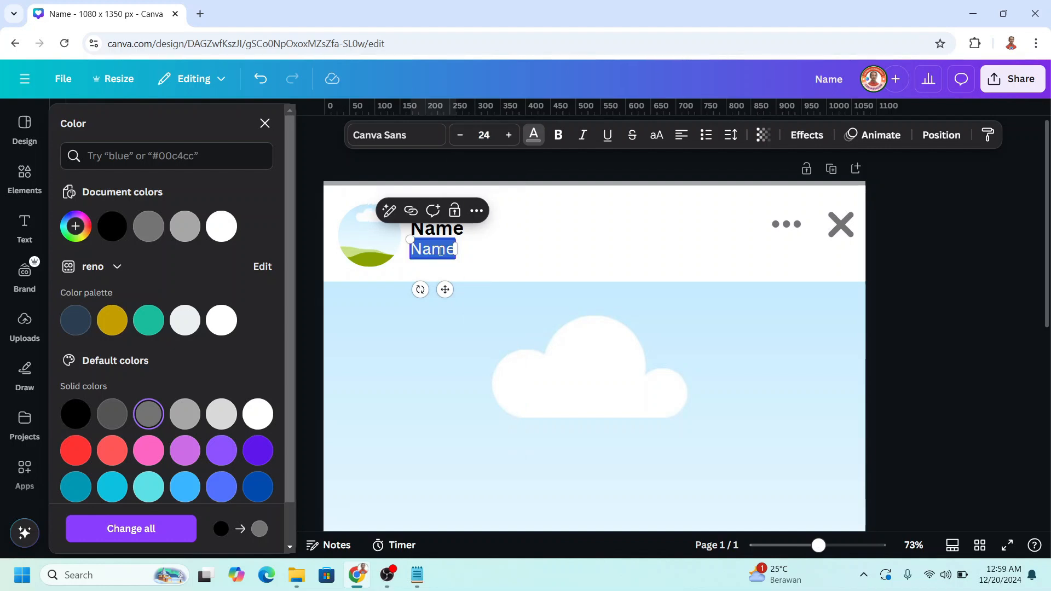
{"action": "type", "text": "1 h"}
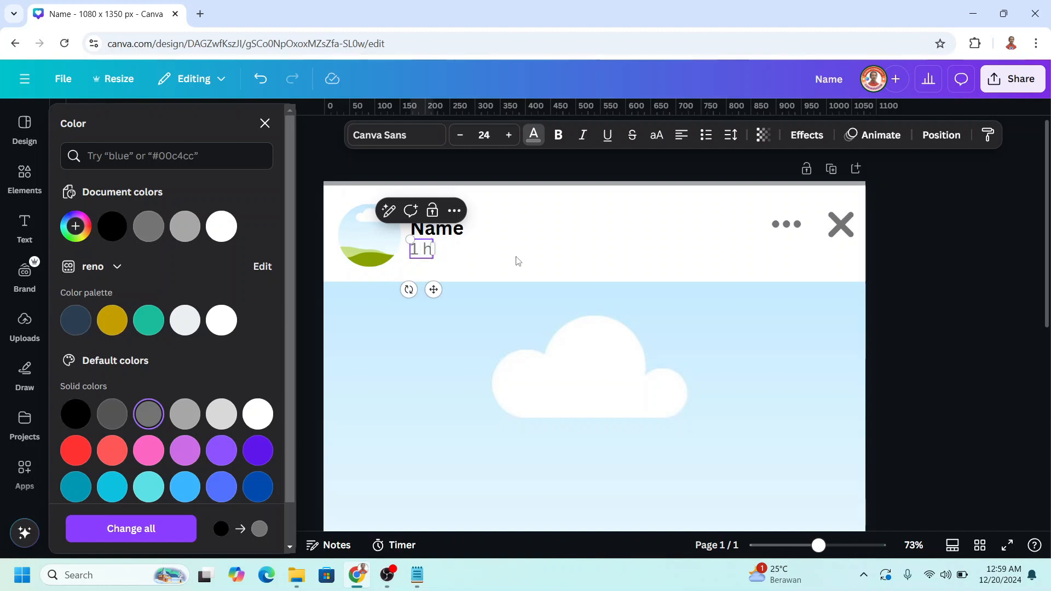
Add the Globe graphic from the recently used elements and recolor it the same dark gray.
{"action": "left_click", "coordinate": [24, 175]}
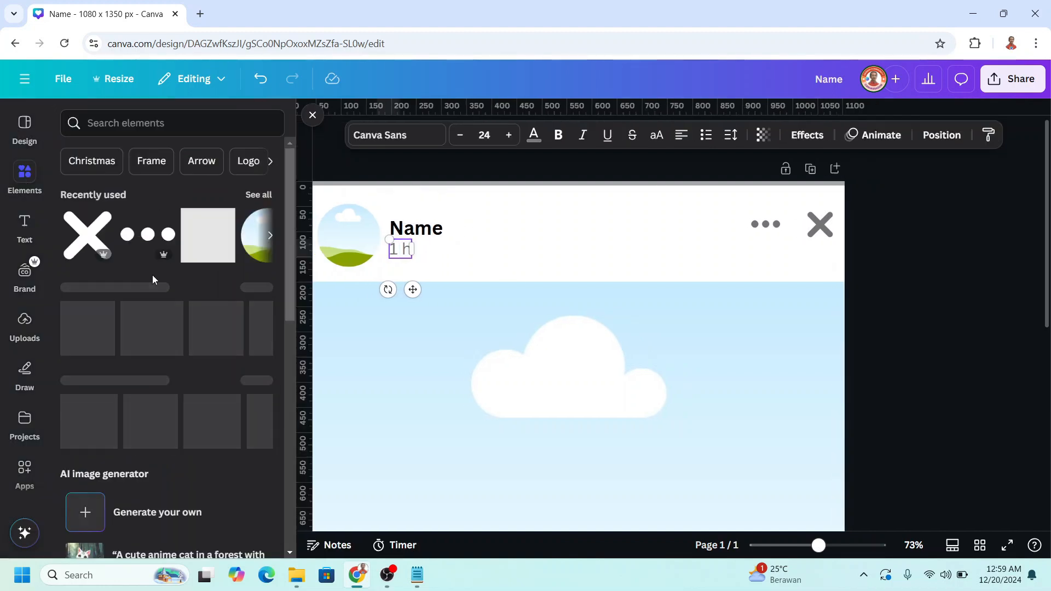
{"action": "left_click", "coordinate": [255, 196]}
{"action": "scroll", "coordinate": [204, 256], "scroll_direction": "down", "scroll_amount": 6}
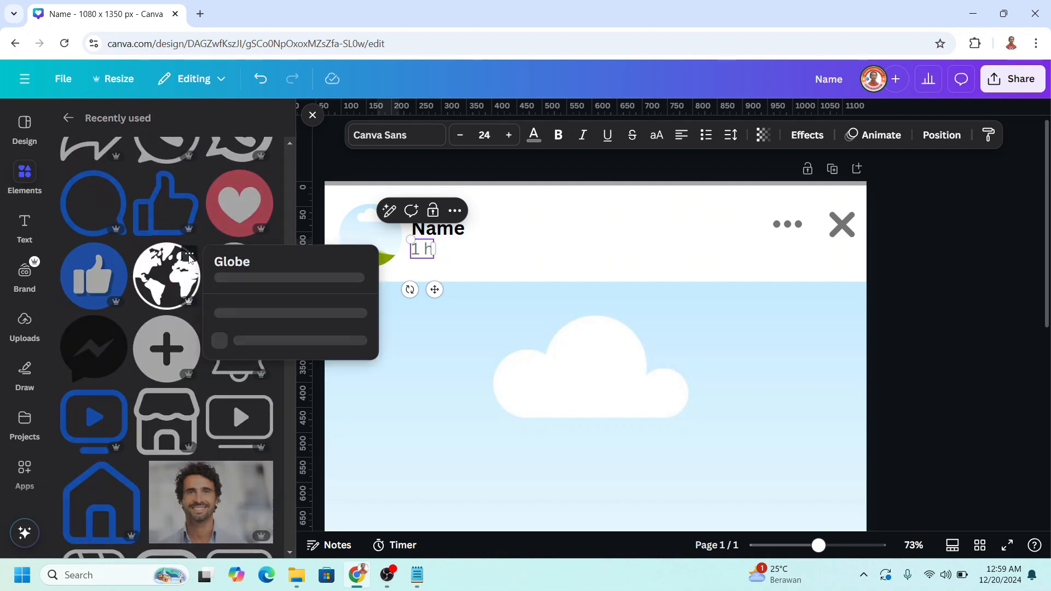
{"action": "left_click", "coordinate": [161, 283]}
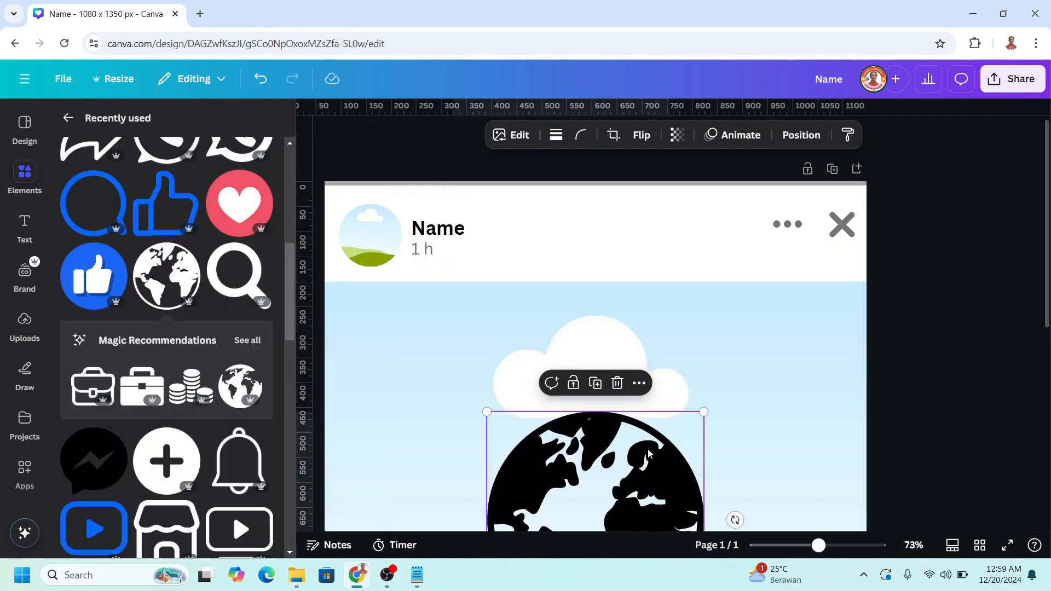
{"action": "left_click_drag", "start_coordinate": [585, 438], "coordinate": [554, 250]}
{"action": "left_click", "coordinate": [543, 135]}
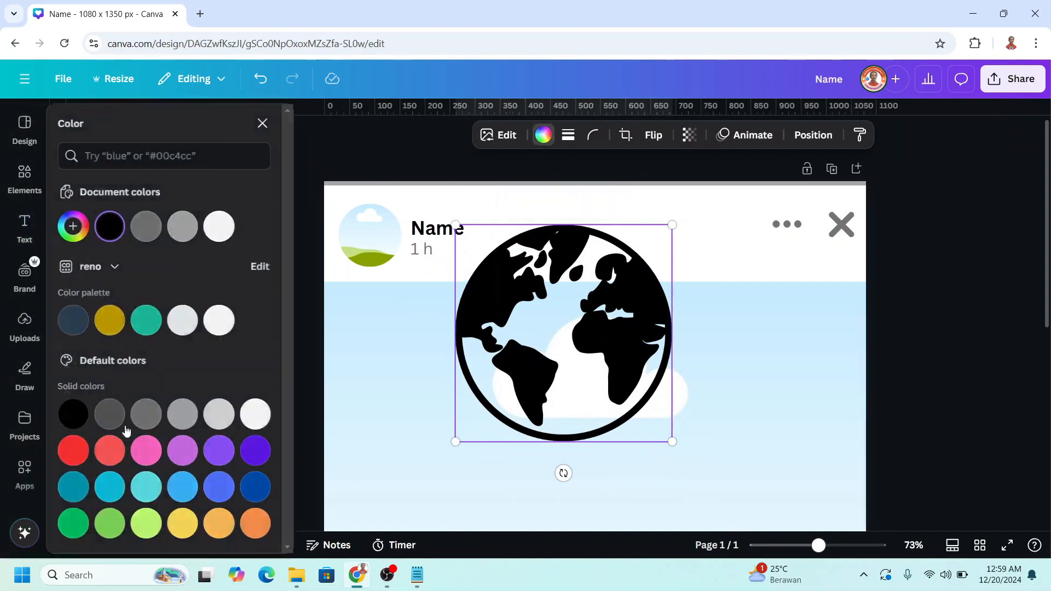
{"action": "left_click", "coordinate": [148, 414]}
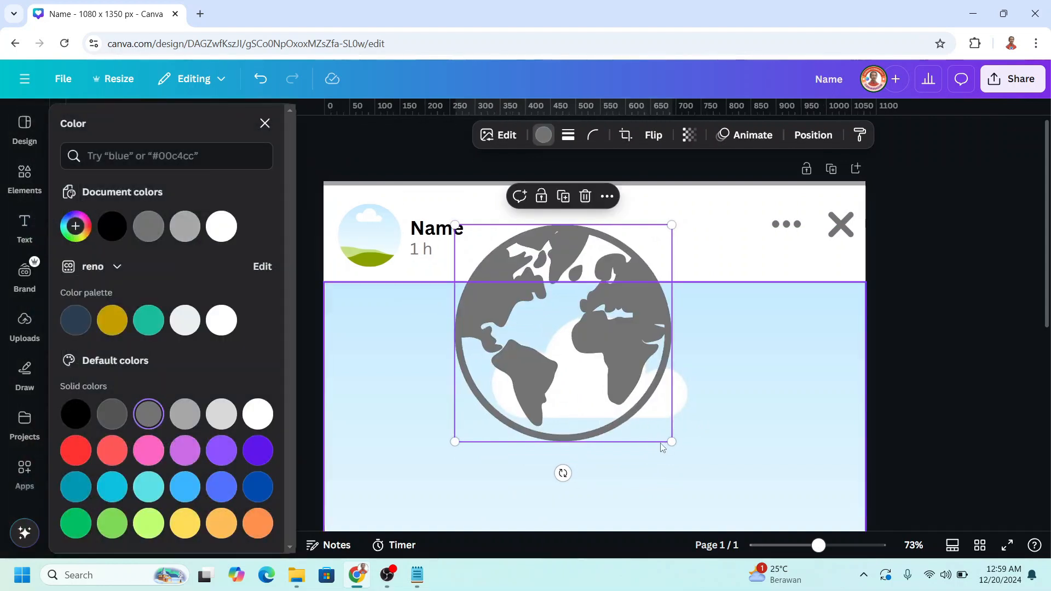
Shrink the globe to text height and place it just after the "1 h" text.
{"action": "left_click_drag", "start_coordinate": [669, 441], "coordinate": [465, 232]}
{"action": "left_click_drag", "start_coordinate": [477, 271], "coordinate": [463, 290]}
{"action": "left_click", "coordinate": [631, 364]}
Add the round blue like icon and the round red heart icon from the recently used elements.
{"action": "scroll", "coordinate": [629, 363], "scroll_direction": "down", "scroll_amount": 5}
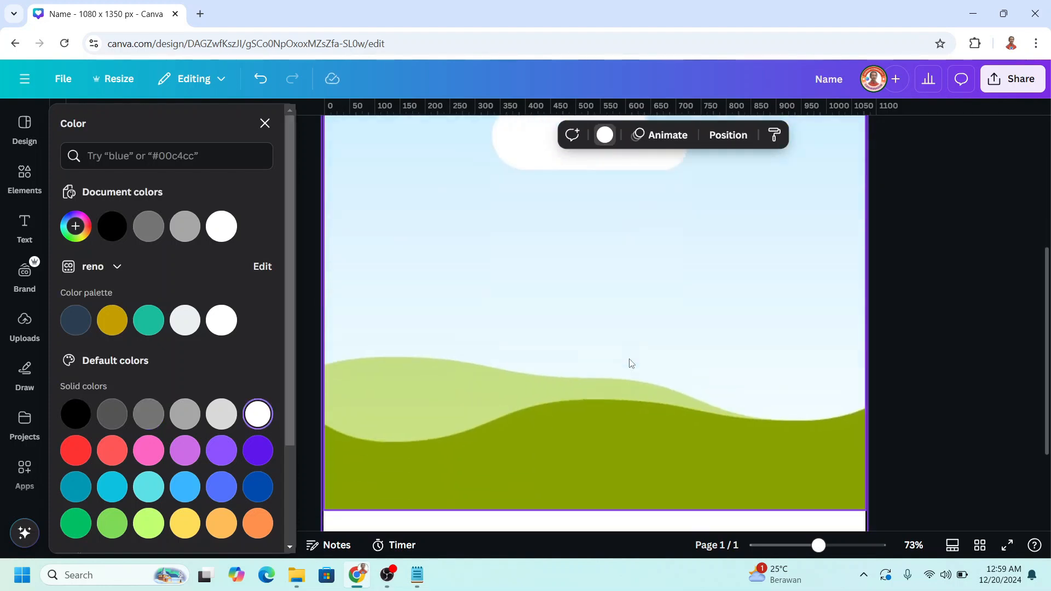
{"action": "scroll", "coordinate": [563, 363], "scroll_direction": "up", "scroll_amount": 5}
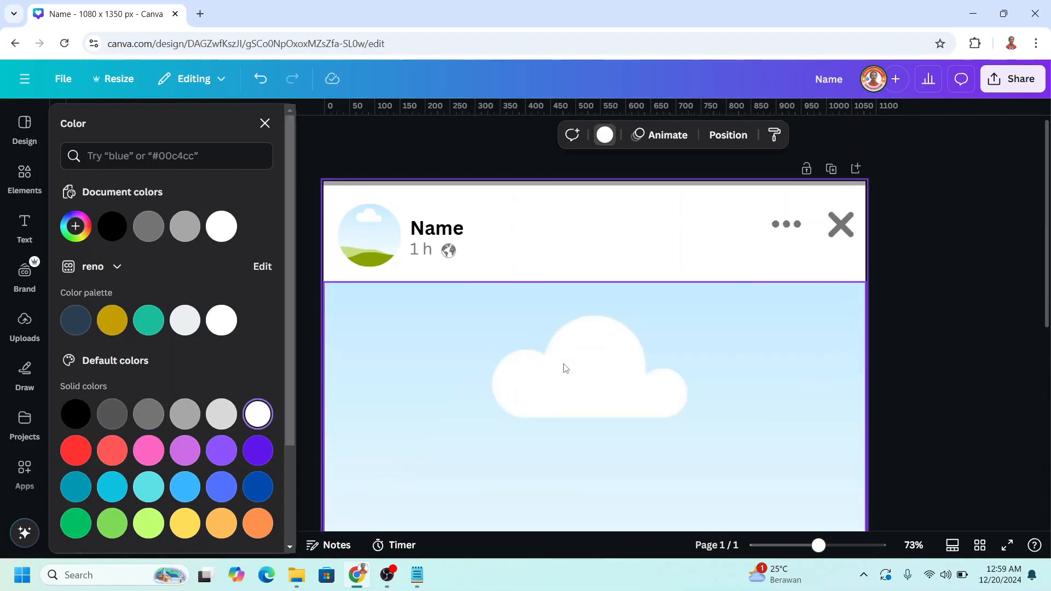
{"action": "scroll", "coordinate": [563, 364], "scroll_direction": "down", "scroll_amount": 5}
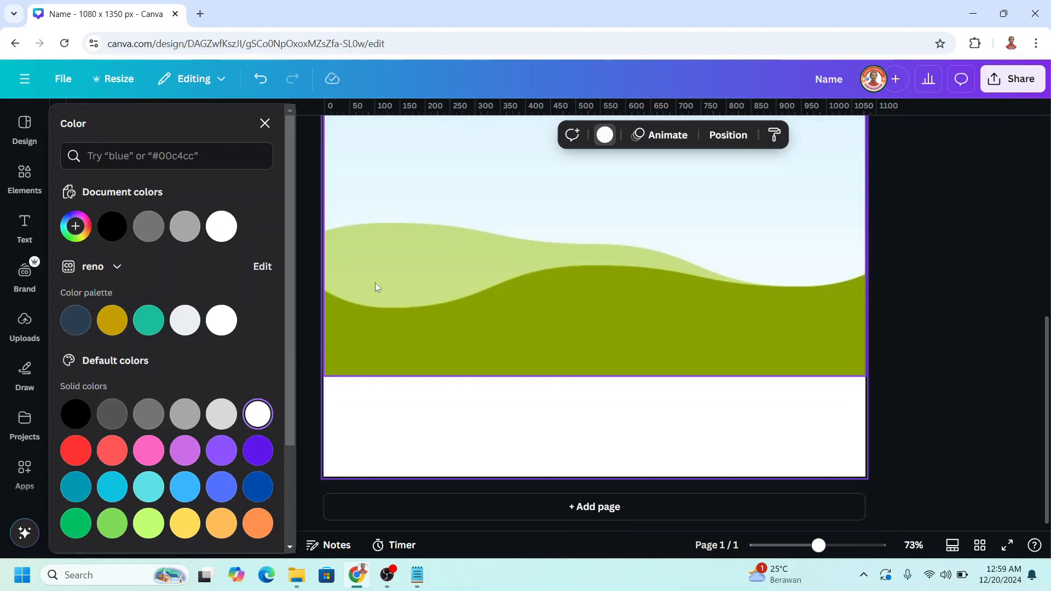
{"action": "left_click", "coordinate": [20, 180]}
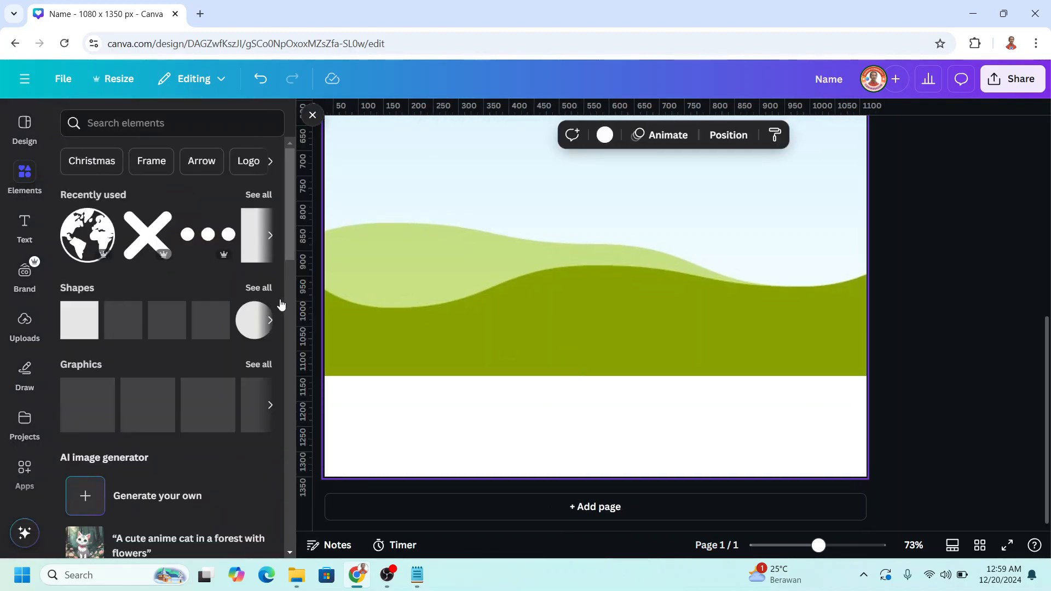
{"action": "left_click", "coordinate": [259, 197]}
{"action": "scroll", "coordinate": [249, 368], "scroll_direction": "down", "scroll_amount": 6}
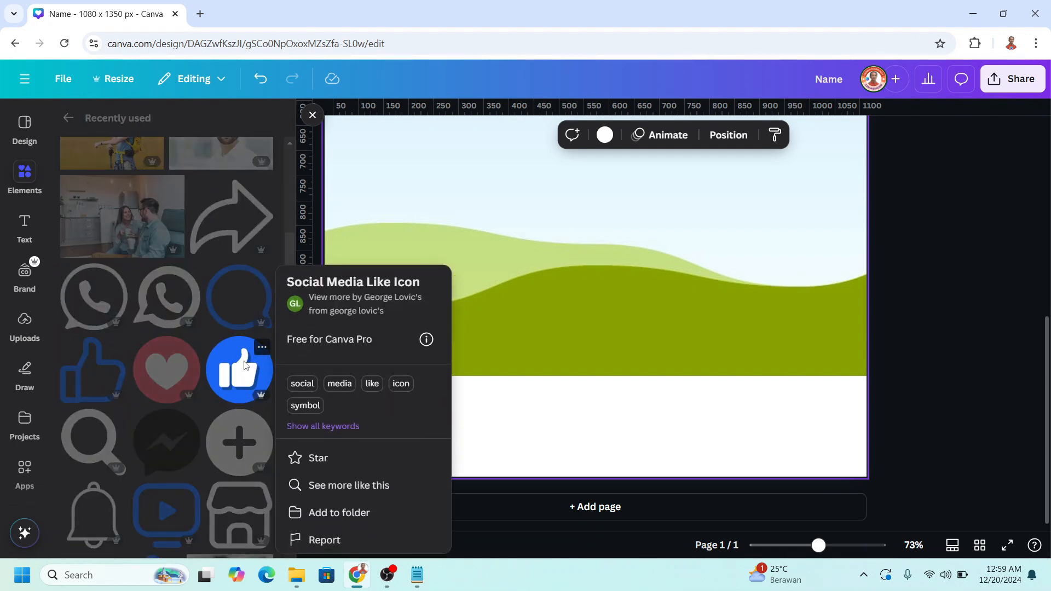
{"action": "left_click", "coordinate": [245, 368]}
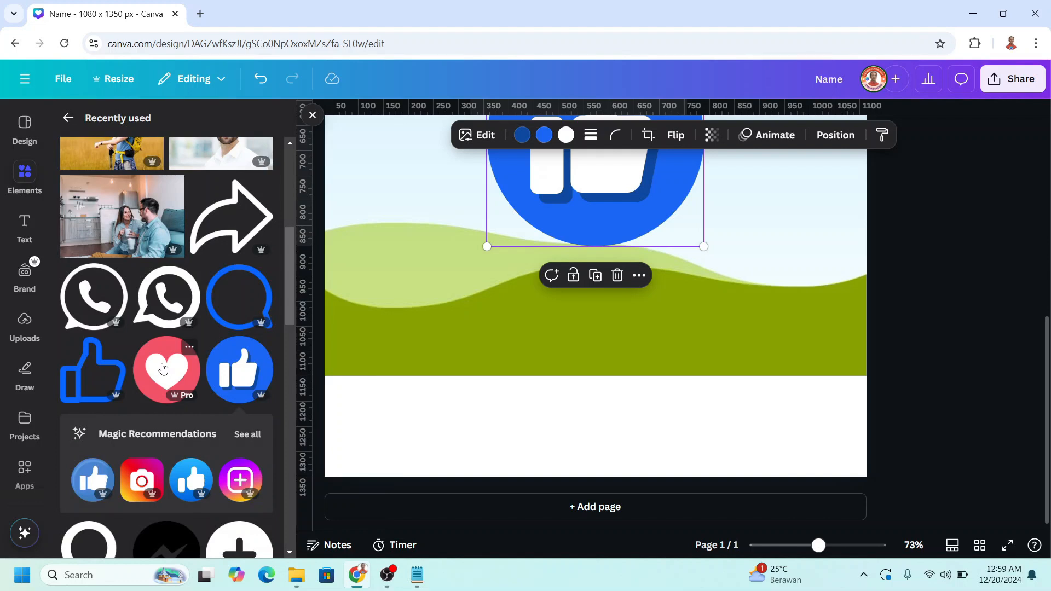
{"action": "left_click", "coordinate": [163, 368]}
Set the heart icon beside the like icon, slightly overlapping it, and scale both down together.
{"action": "scroll", "coordinate": [567, 391], "scroll_direction": "up", "scroll_amount": 5}
{"action": "scroll", "coordinate": [741, 487], "scroll_direction": "down", "scroll_amount": 2}
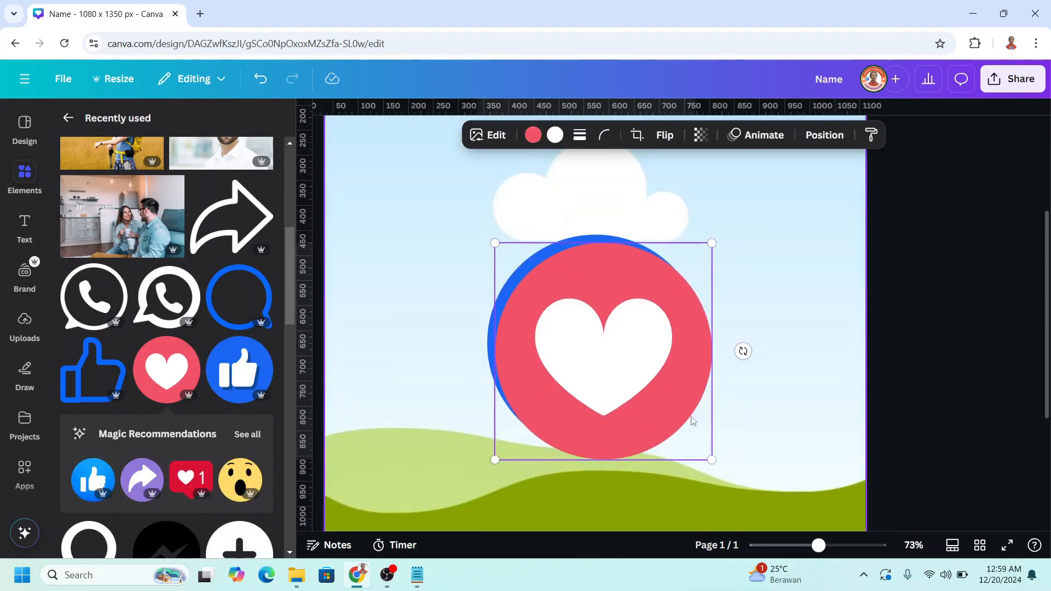
{"action": "left_click_drag", "start_coordinate": [693, 421], "coordinate": [777, 362]}
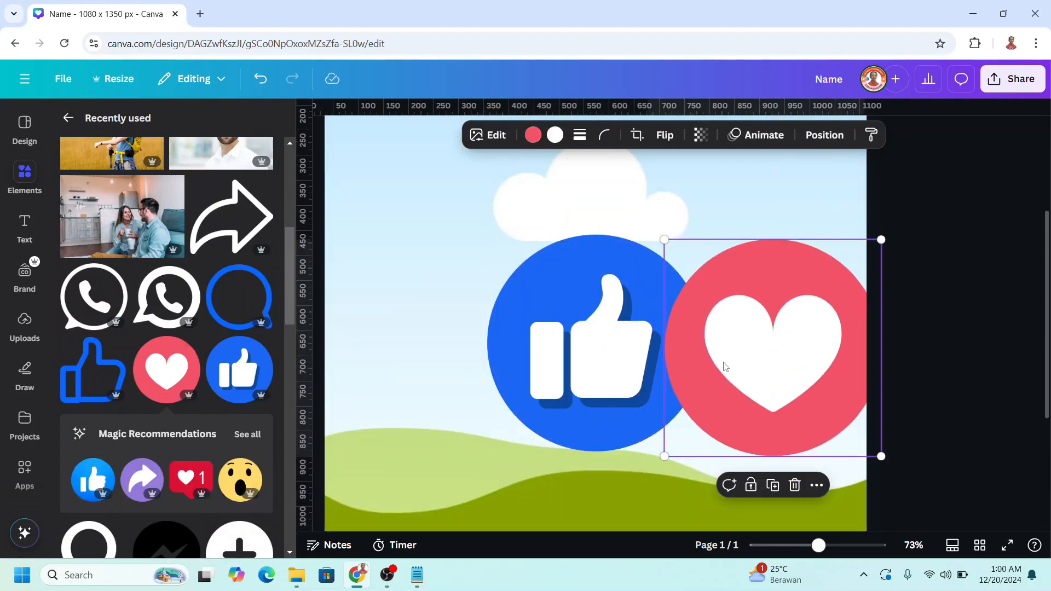
{"action": "left_click", "coordinate": [605, 341], "text": "shift"}
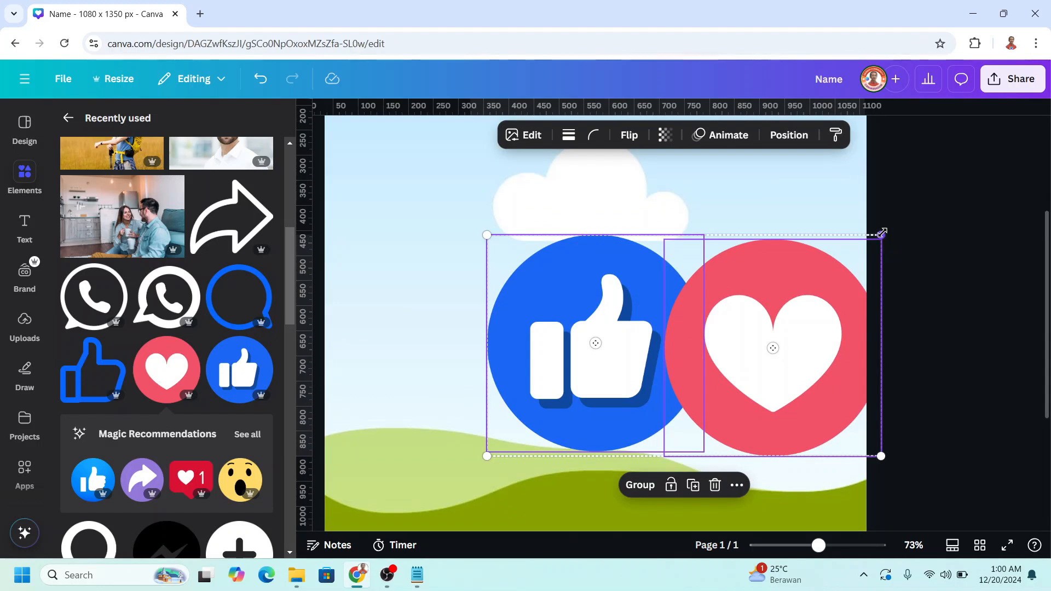
{"action": "left_click_drag", "start_coordinate": [882, 233], "coordinate": [557, 417]}
Move the like and heart pair to the left end of the white strip below the photo frame and shrink it further.
{"action": "scroll", "coordinate": [597, 338], "scroll_direction": "down", "scroll_amount": 4}
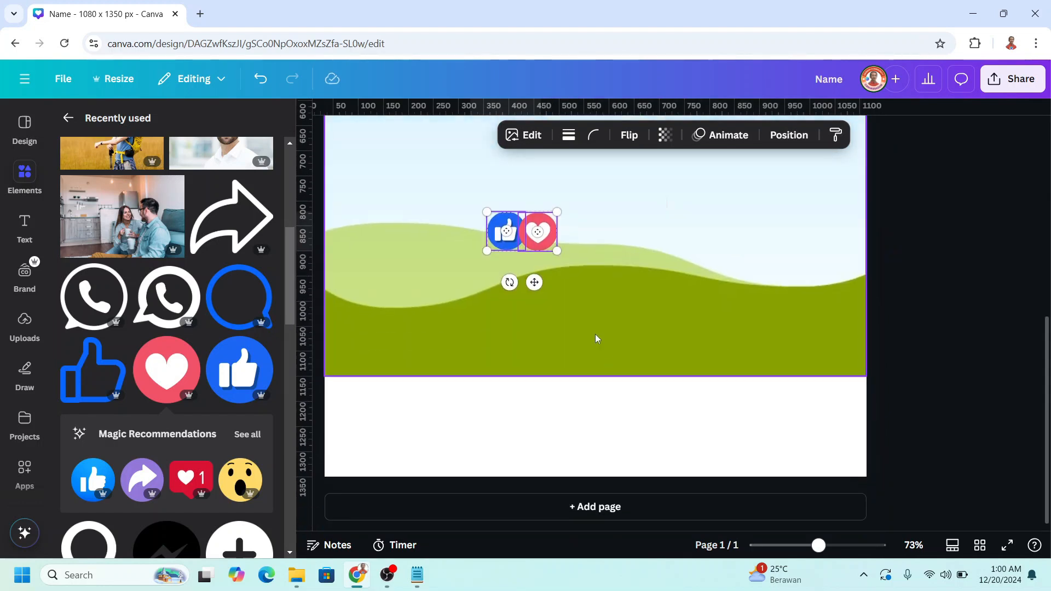
{"action": "left_click_drag", "start_coordinate": [535, 282], "coordinate": [378, 455]}
{"action": "left_click_drag", "start_coordinate": [403, 422], "coordinate": [369, 408]}
Duplicate the "1 h" text and place the copy beside the heart icon in the white strip below the photo.
{"action": "scroll", "coordinate": [454, 415], "scroll_direction": "up", "scroll_amount": 6}
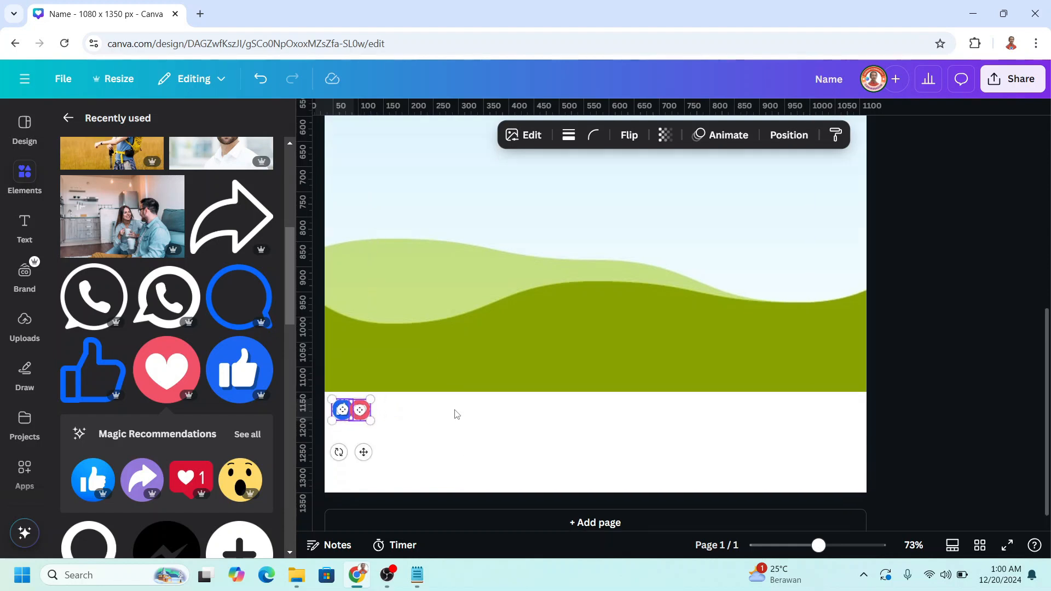
{"action": "left_click", "coordinate": [420, 209]}
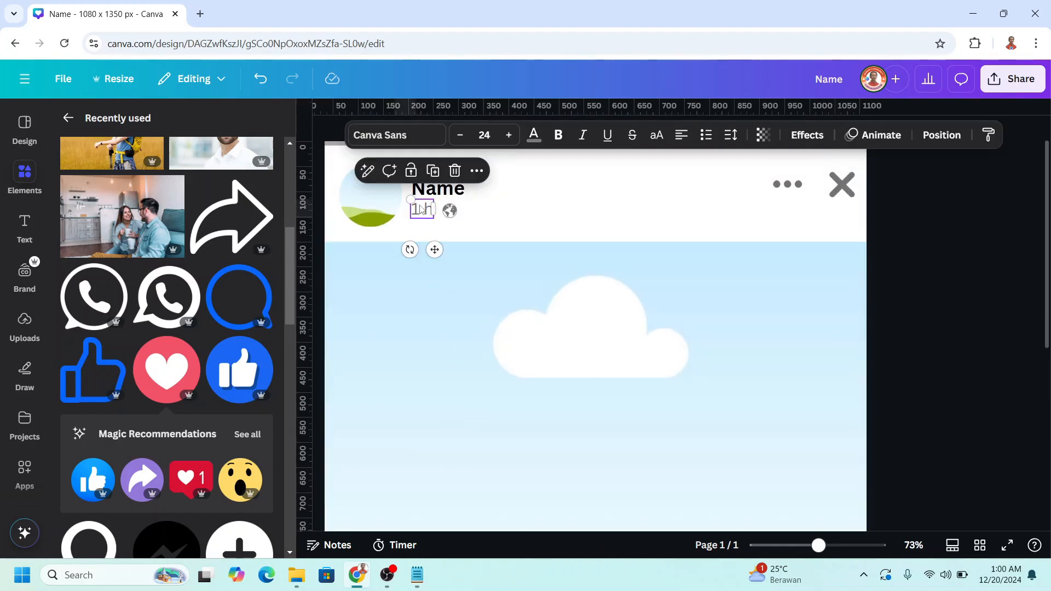
{"action": "left_click", "coordinate": [438, 172]}
{"action": "left_click_drag", "start_coordinate": [441, 254], "coordinate": [436, 477]}
{"action": "scroll", "coordinate": [487, 430], "scroll_direction": "down", "scroll_amount": 4}
{"action": "scroll", "coordinate": [487, 431], "scroll_direction": "down", "scroll_amount": 1}
{"action": "left_click", "coordinate": [438, 228]}
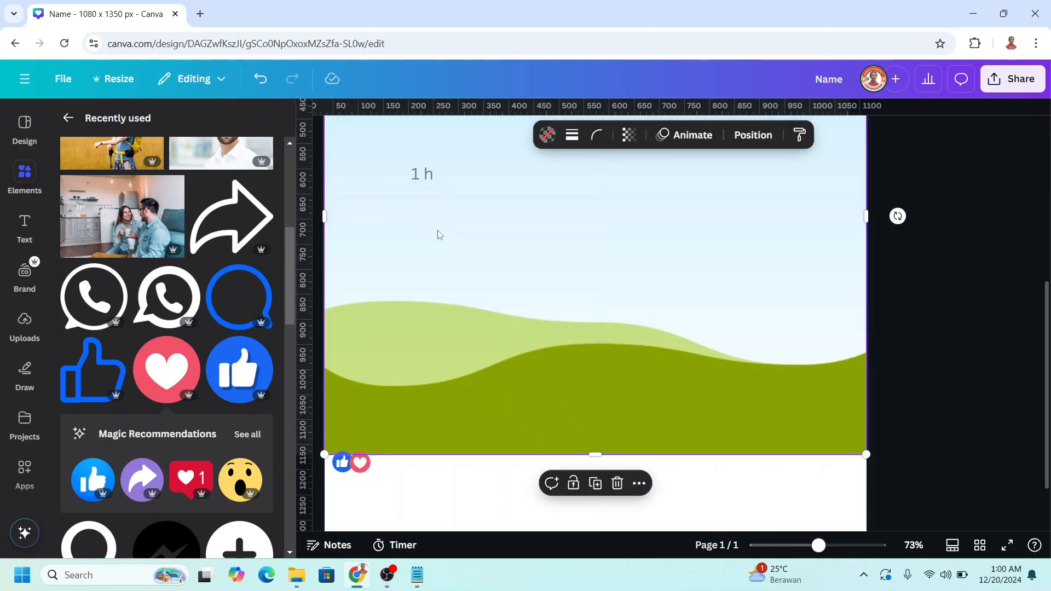
{"action": "left_click_drag", "start_coordinate": [420, 171], "coordinate": [392, 463]}
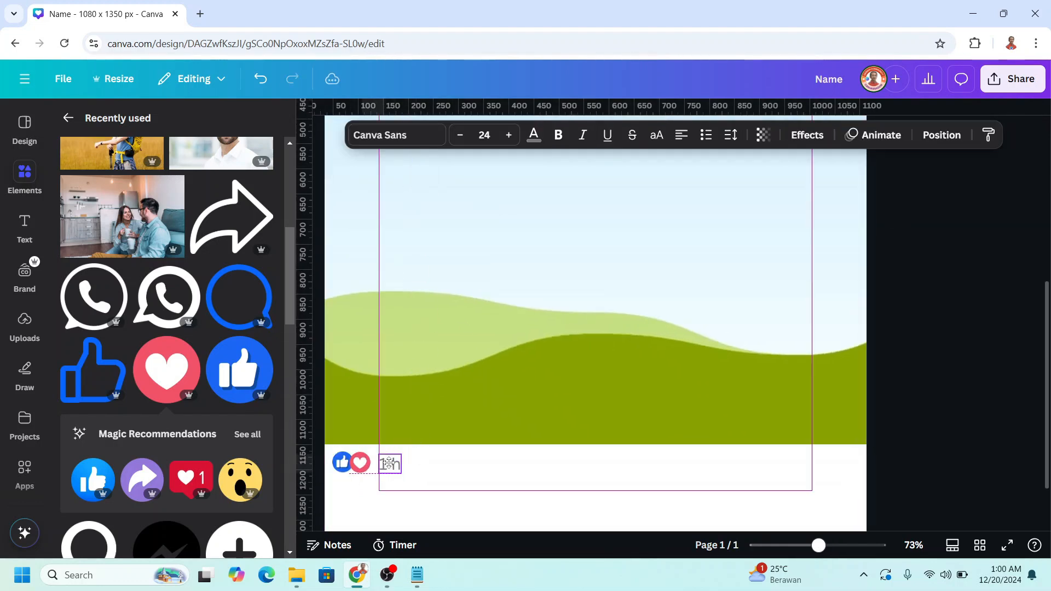
Change the text beside the heart icon to "9,123".
{"action": "double_click", "coordinate": [393, 463]}
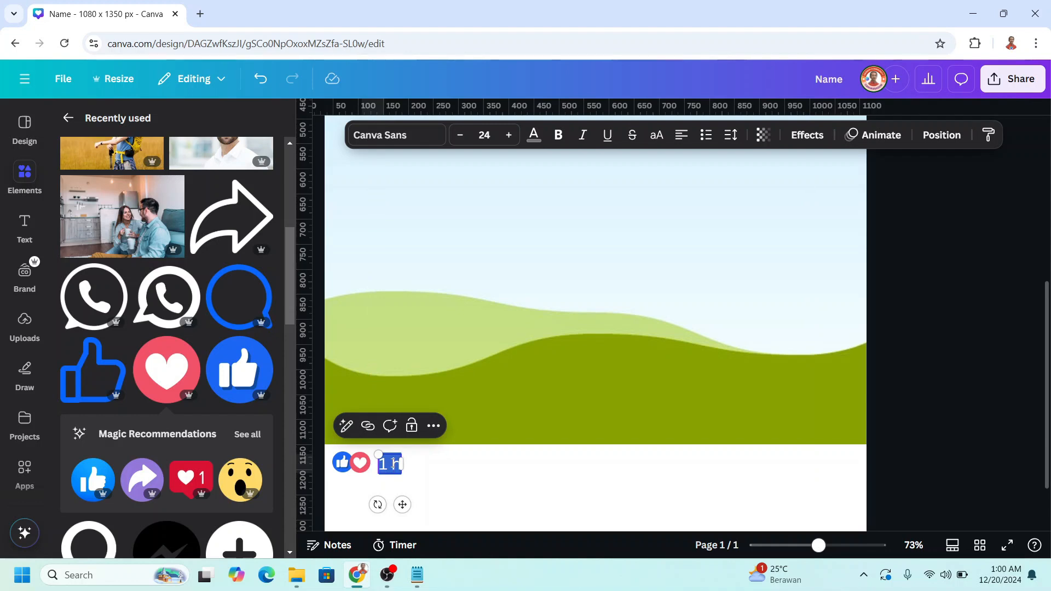
{"action": "type", "text": "9,1"}
{"action": "type", "text": "23"}
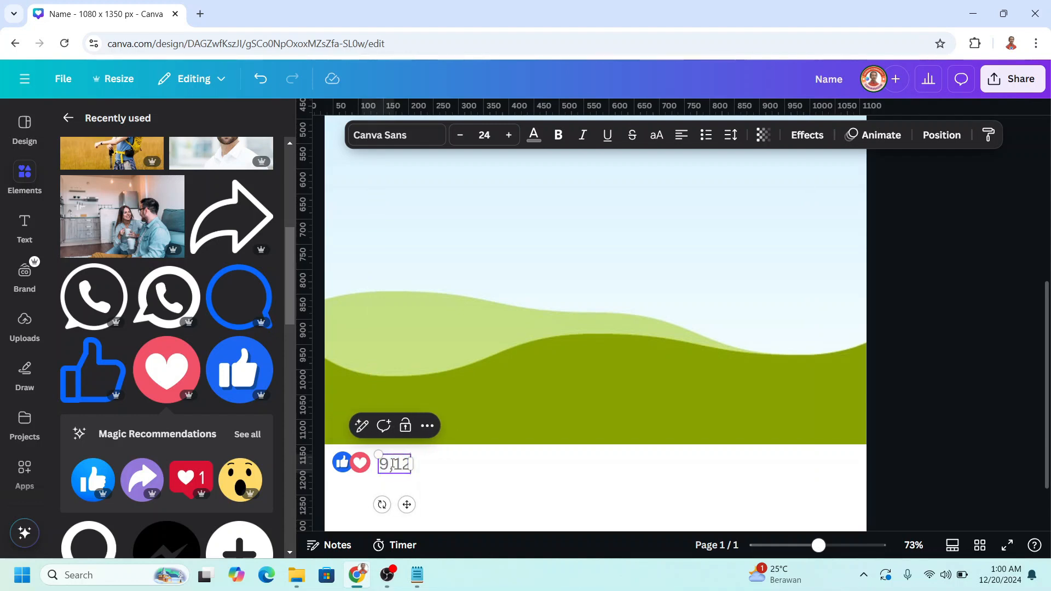
{"action": "left_click", "coordinate": [449, 481]}
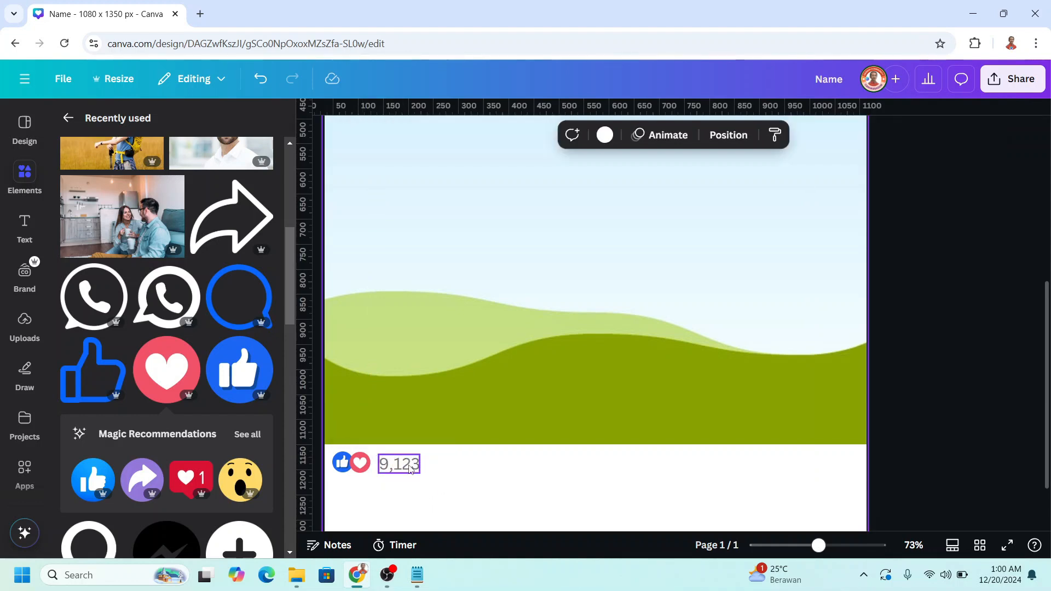
Duplicate the "9,123" text toward the right side of the same row and change the copy to "2,223 commnets".
{"action": "left_click", "coordinate": [419, 459]}
{"action": "left_click", "coordinate": [411, 426]}
{"action": "left_click_drag", "start_coordinate": [399, 465], "coordinate": [693, 466]}
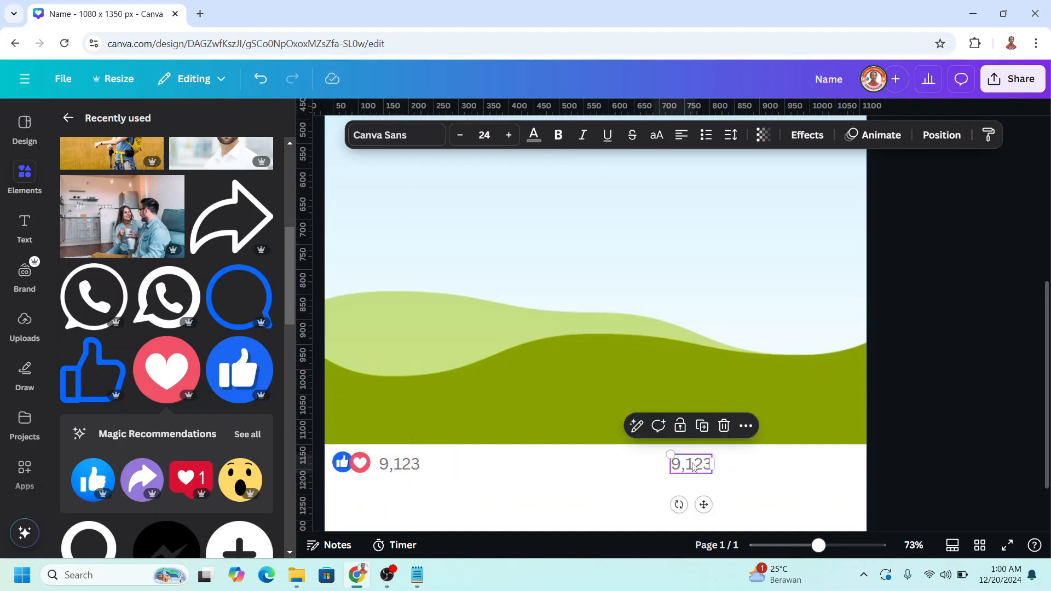
{"action": "double_click", "coordinate": [693, 465]}
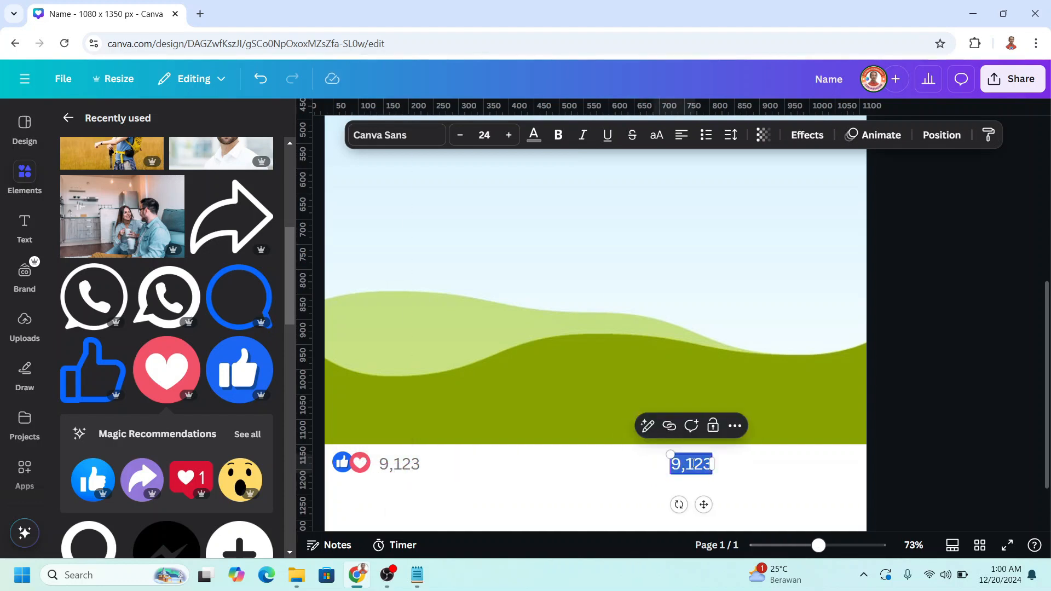
{"action": "type", "text": "2,223 commnets"}
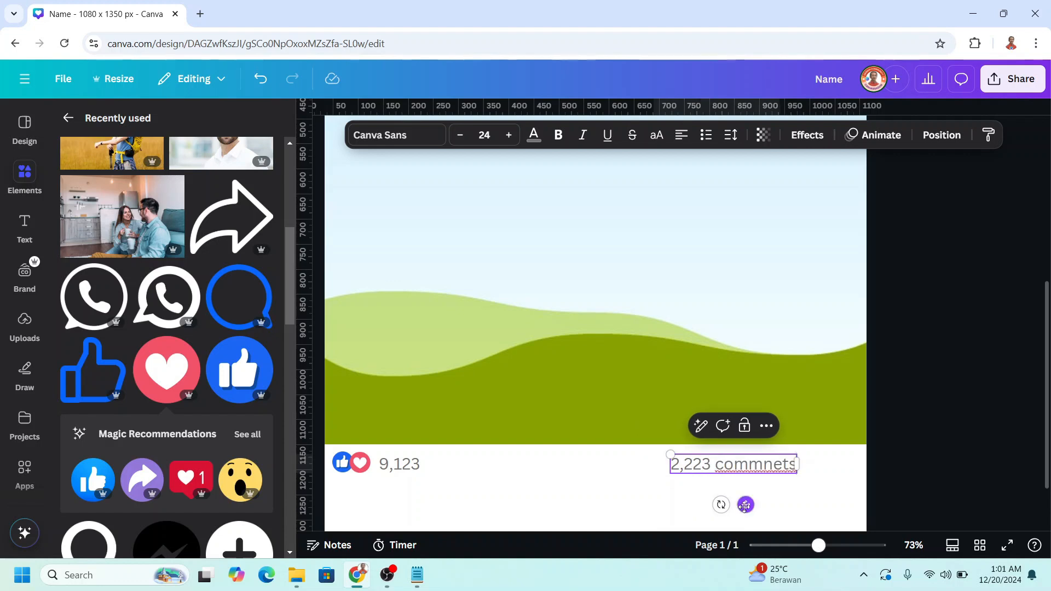
Duplicate the comments text at the right end of the row, change the copy to "1,323 Shares" and the original to "2,223 Commnets".
{"action": "left_click_drag", "start_coordinate": [739, 505], "coordinate": [827, 467]}
{"action": "left_click", "coordinate": [678, 426]}
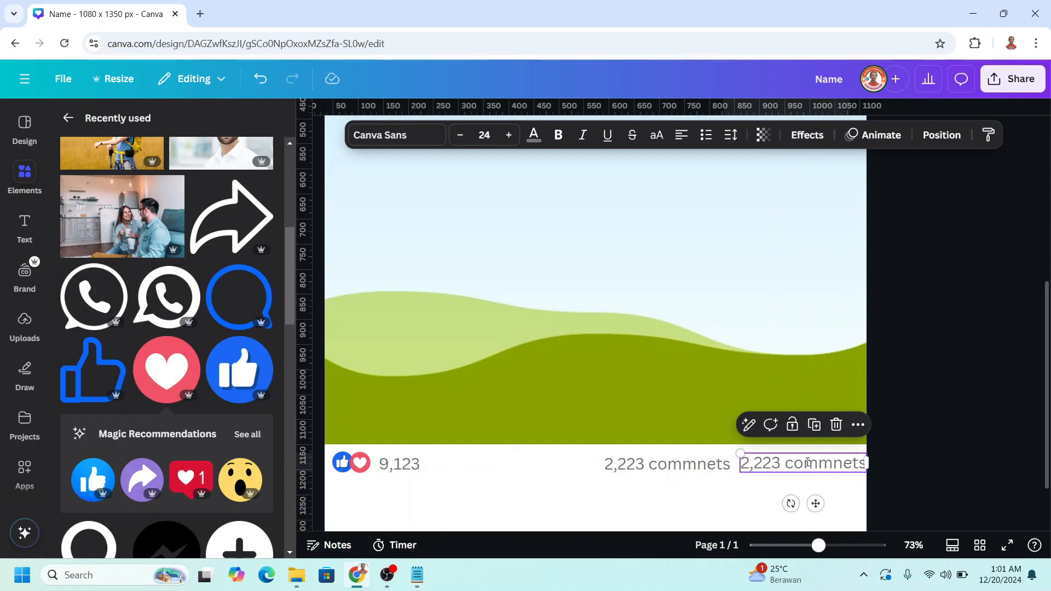
{"action": "double_click", "coordinate": [808, 462]}
{"action": "type", "text": "1,323 shares"}
{"action": "left_click", "coordinate": [806, 474]}
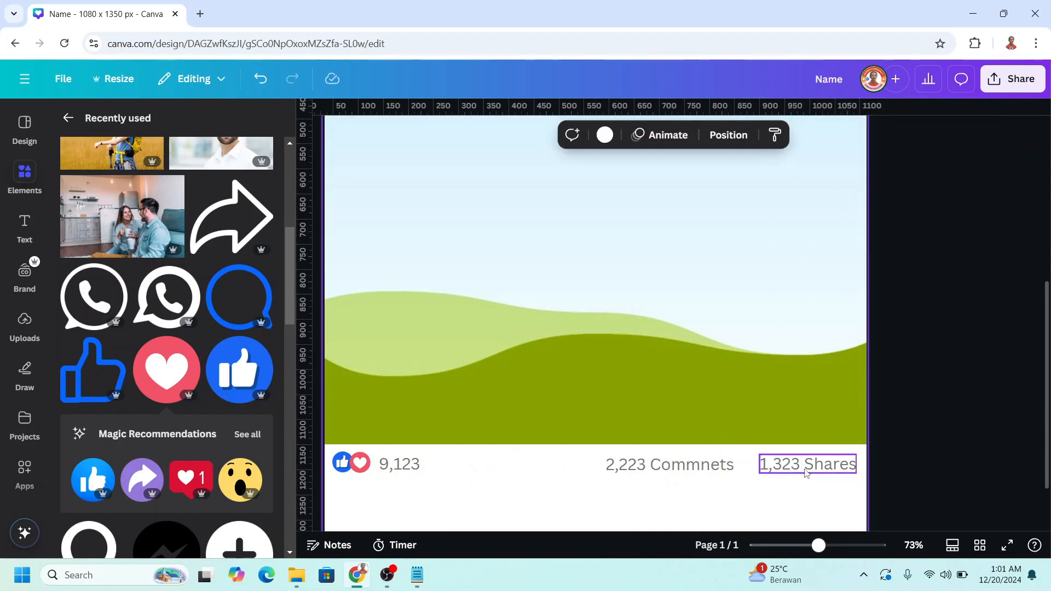
Align the "9,123", "2,223 Commnets" and "1,323 Shares" texts with each other along their vertical middle.
{"action": "left_click", "coordinate": [806, 468]}
{"action": "left_click", "coordinate": [669, 464], "text": "shift"}
{"action": "left_click", "coordinate": [399, 464], "text": "shift"}
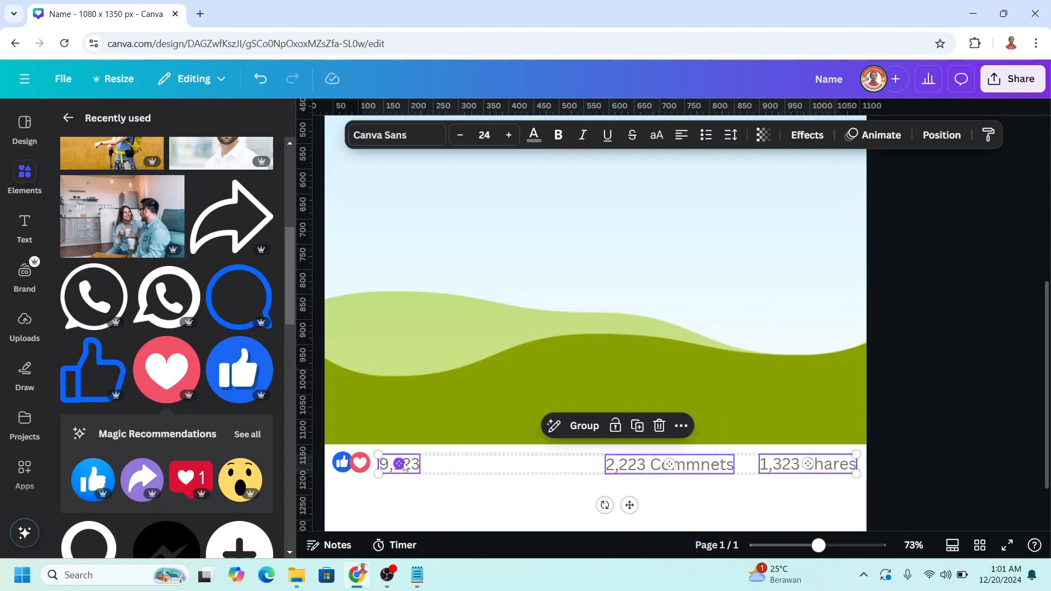
{"action": "right_click", "coordinate": [403, 466]}
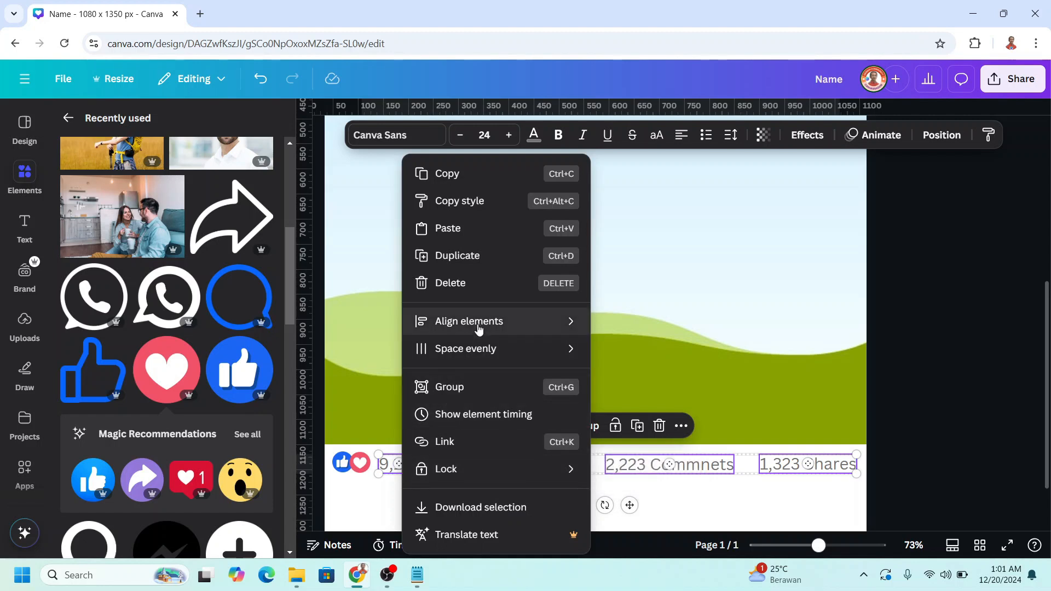
{"action": "mouse_move", "coordinate": [476, 323]}
{"action": "left_click", "coordinate": [657, 441]}
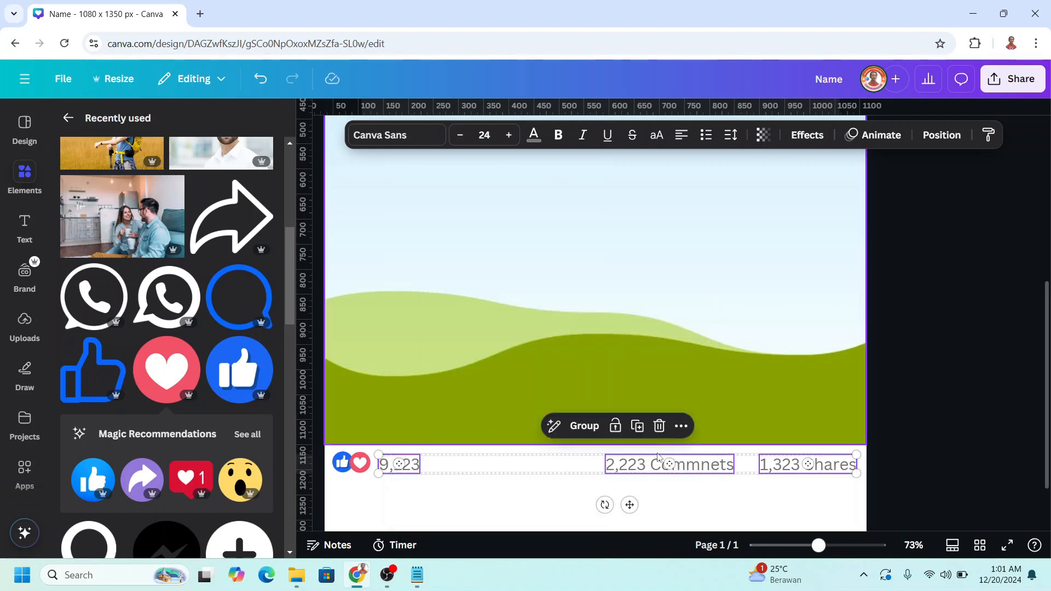
{"action": "left_click", "coordinate": [755, 509]}
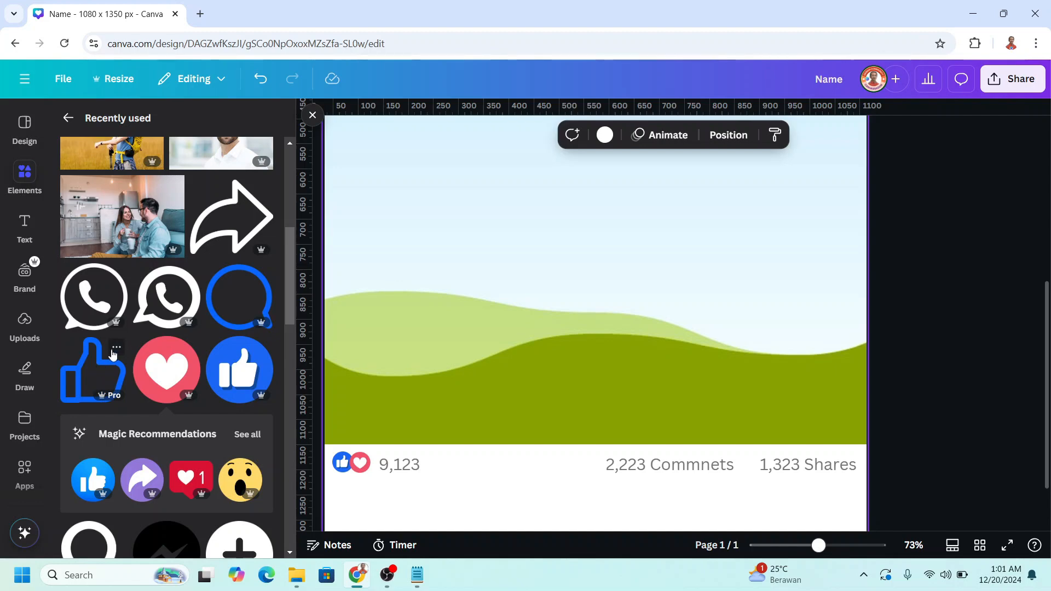
Add the blue outlined thumbs-up and the blue speech bubble from the recently used elements to the page.
{"action": "left_click", "coordinate": [114, 349]}
{"action": "left_click", "coordinate": [86, 375]}
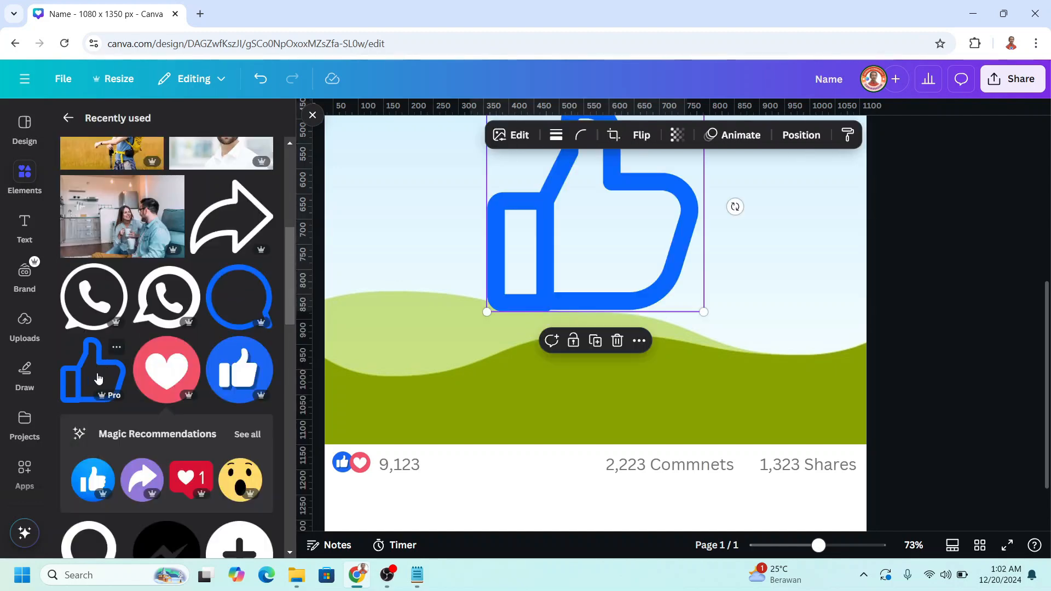
{"action": "scroll", "coordinate": [99, 377], "scroll_direction": "up", "scroll_amount": 1}
{"action": "left_click", "coordinate": [259, 338]}
{"action": "left_click", "coordinate": [233, 359]}
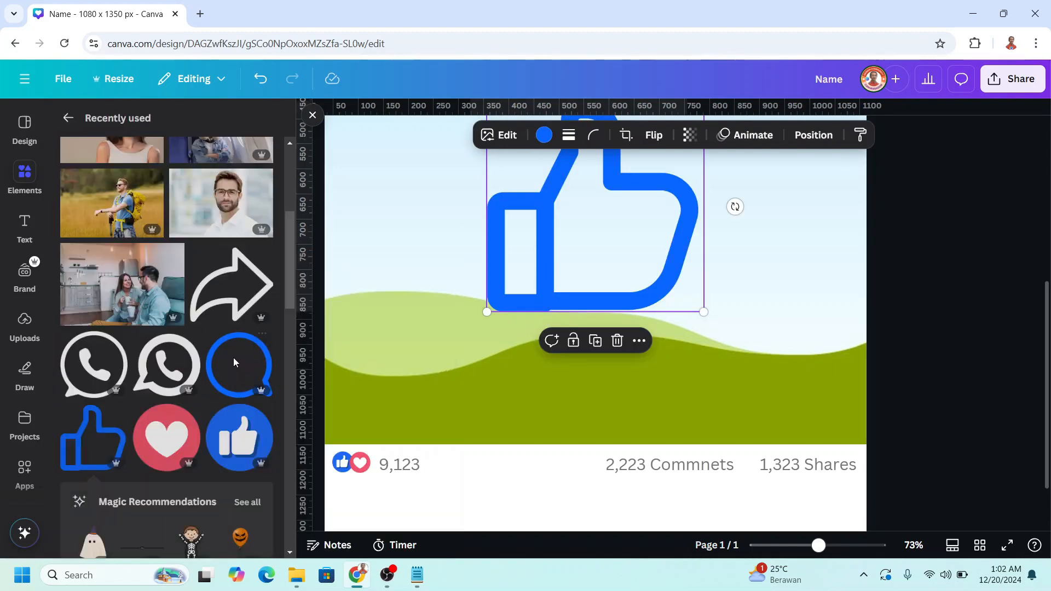
{"action": "left_click", "coordinate": [233, 356]}
Add the white phone speech bubble and the outlined share arrow from the recently used elements to the page.
{"action": "left_click", "coordinate": [118, 343]}
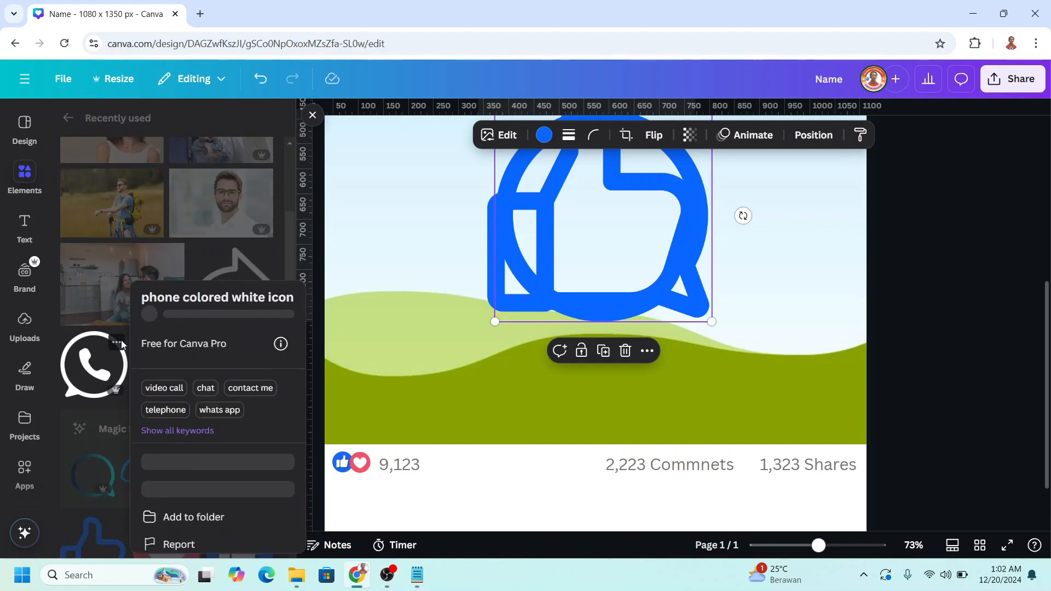
{"action": "left_click", "coordinate": [92, 367]}
{"action": "left_click", "coordinate": [92, 367]}
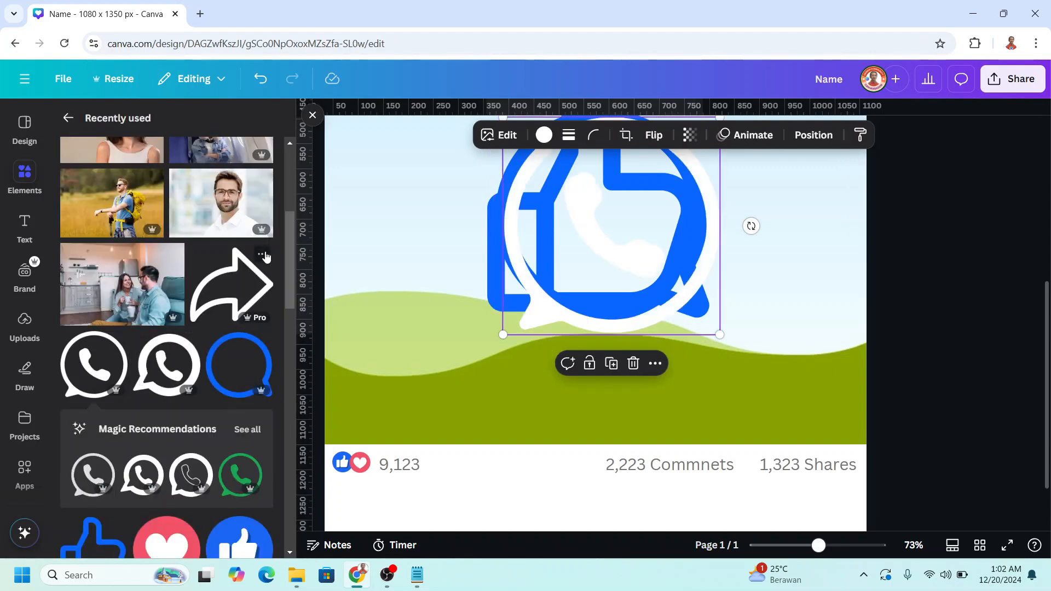
{"action": "left_click", "coordinate": [263, 253]}
{"action": "left_click", "coordinate": [237, 280]}
{"action": "left_click", "coordinate": [237, 280]}
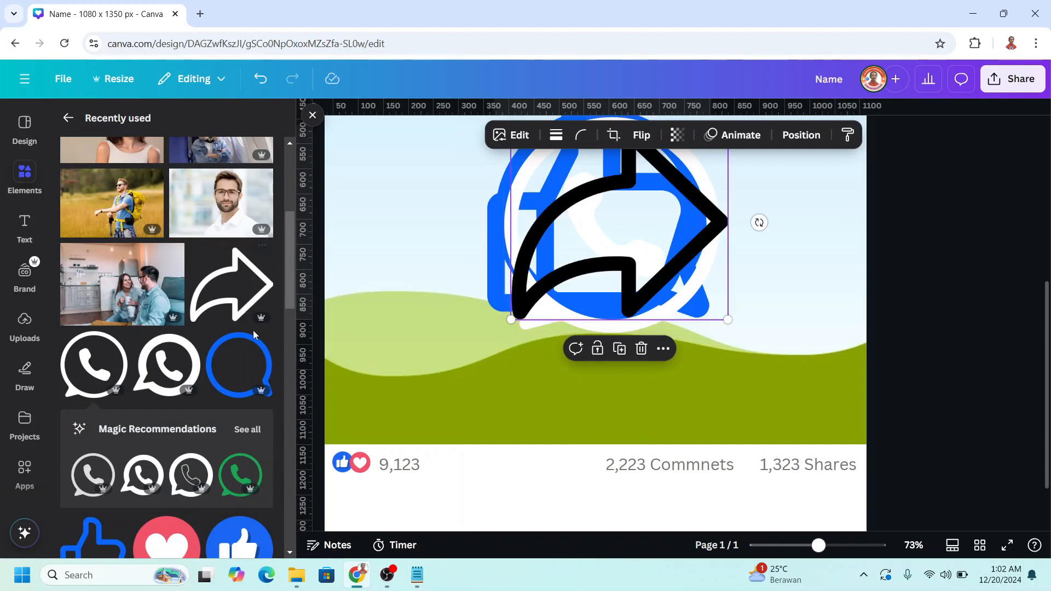
Recolor the share arrow to the medium gray and move it aside, clear of the other stacked icons.
{"action": "scroll", "coordinate": [605, 290], "scroll_direction": "up", "scroll_amount": 3}
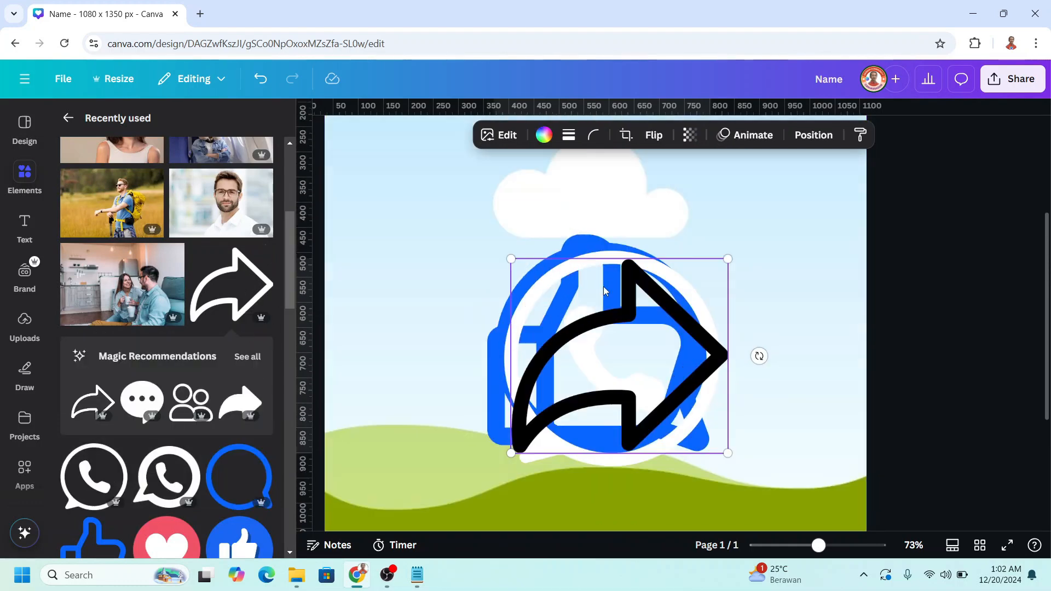
{"action": "left_click", "coordinate": [543, 134]}
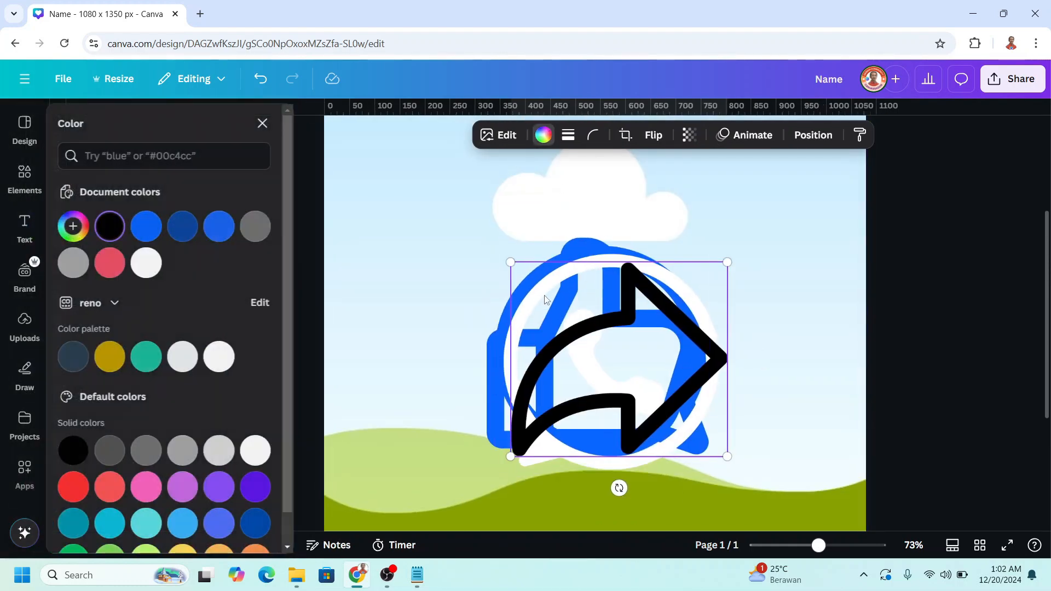
{"action": "left_click", "coordinate": [157, 461]}
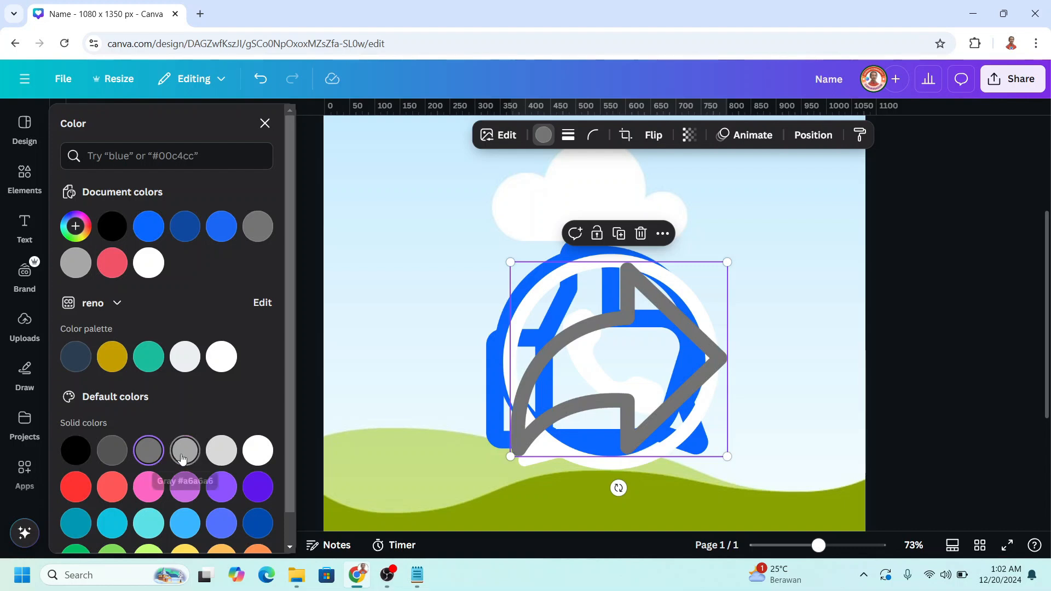
{"action": "left_click_drag", "start_coordinate": [619, 328], "coordinate": [772, 325]}
Recolor the phone bubble, the outlined thumbs-up and the empty speech bubble to the same medium gray as the arrow.
{"action": "left_click", "coordinate": [580, 350]}
{"action": "left_click", "coordinate": [149, 451]}
{"action": "left_click_drag", "start_coordinate": [495, 378], "coordinate": [579, 345]}
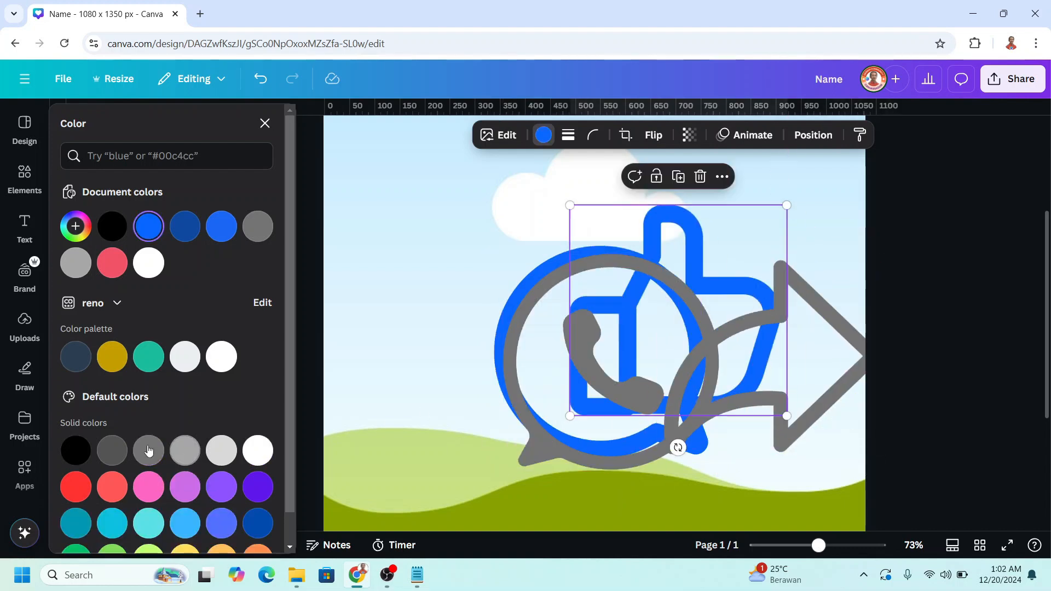
{"action": "left_click", "coordinate": [149, 451]}
{"action": "left_click", "coordinate": [506, 317]}
{"action": "left_click", "coordinate": [149, 451]}
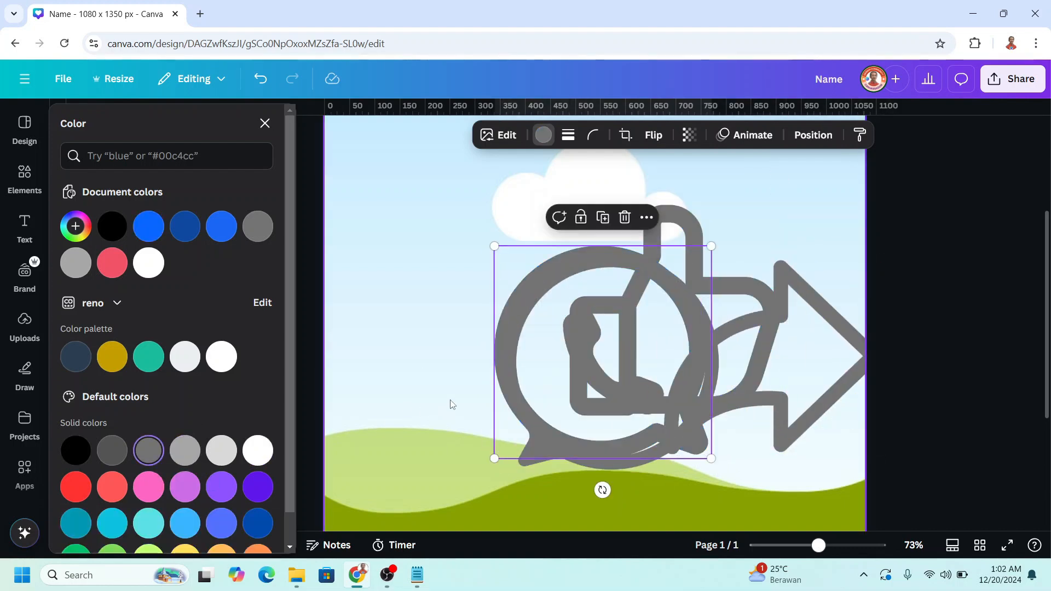
Select the arrow, phone bubble, speech bubble and thumbs-up layers together and shrink them to small icon size.
{"action": "left_click", "coordinate": [813, 135]}
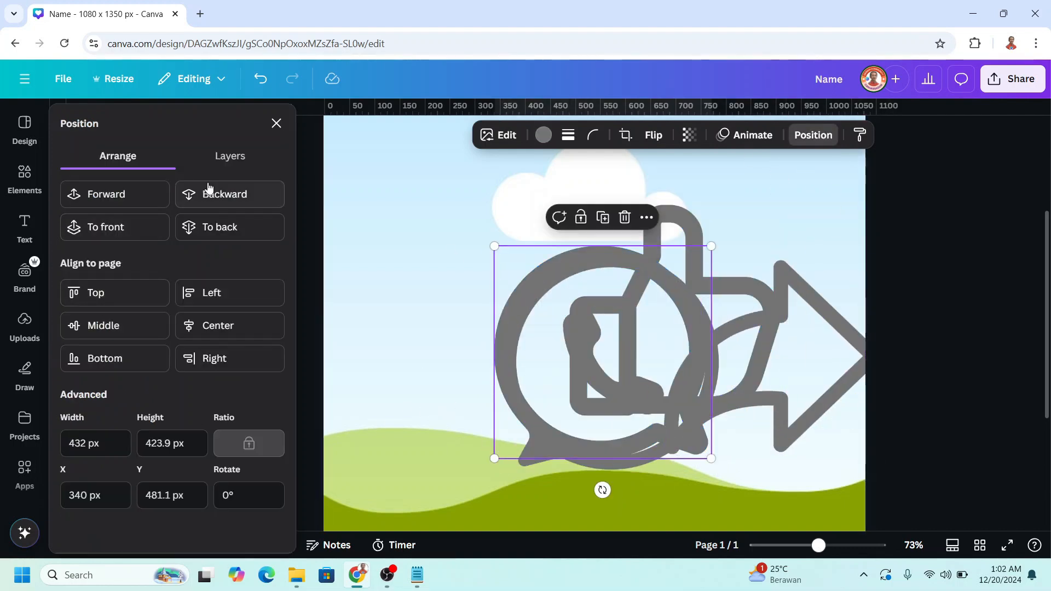
{"action": "left_click", "coordinate": [221, 157]}
{"action": "scroll", "coordinate": [228, 363], "scroll_direction": "down", "scroll_amount": 4}
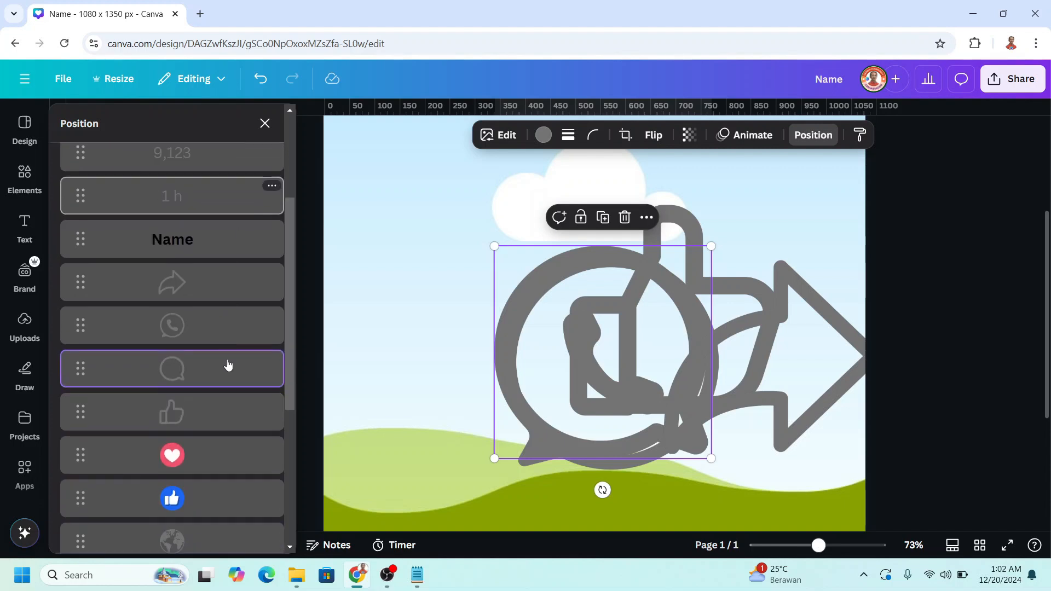
{"action": "left_click", "coordinate": [208, 253], "text": "shift"}
{"action": "left_click", "coordinate": [209, 295], "text": "shift"}
{"action": "left_click", "coordinate": [214, 384], "text": "shift"}
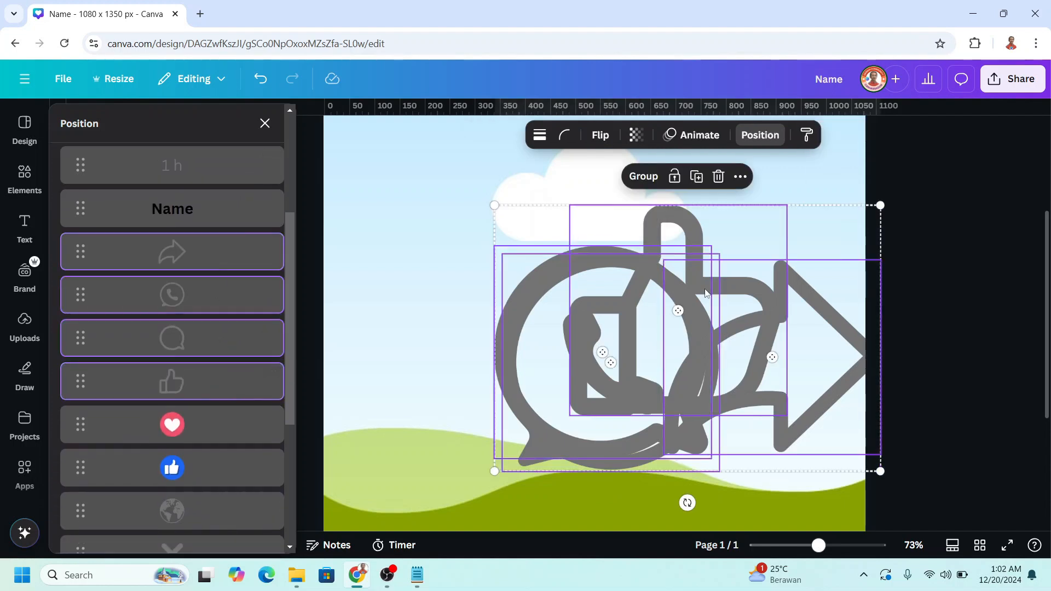
{"action": "left_click_drag", "start_coordinate": [692, 329], "coordinate": [553, 430]}
Move the small gray icons below the counts and spread them out as thumbs-up, speech bubble, phone bubble and share arrow.
{"action": "scroll", "coordinate": [543, 312], "scroll_direction": "down", "scroll_amount": 4}
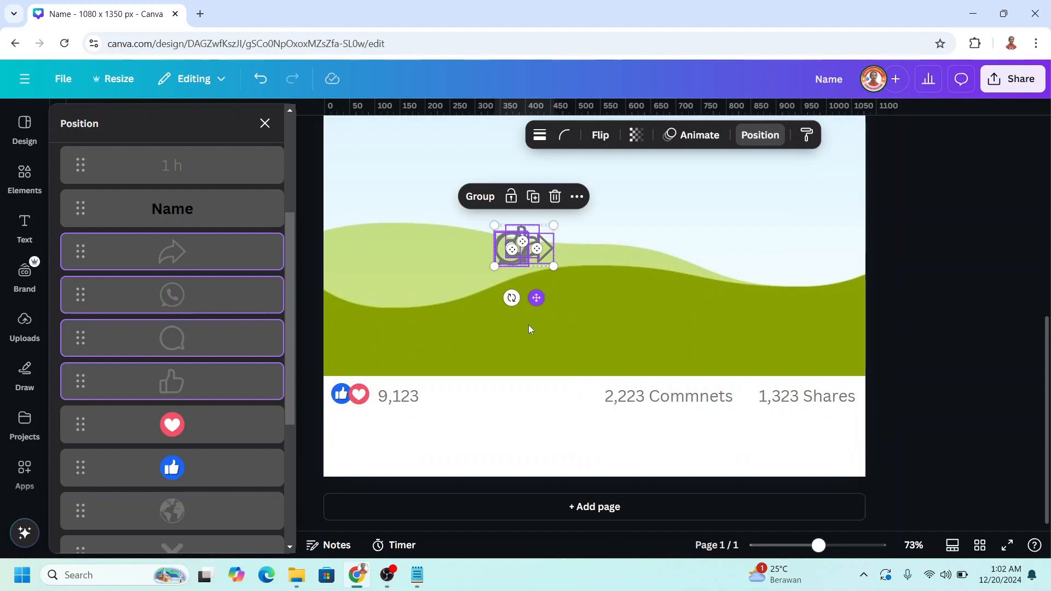
{"action": "left_click_drag", "start_coordinate": [536, 298], "coordinate": [758, 451]}
{"action": "left_click", "coordinate": [463, 448]}
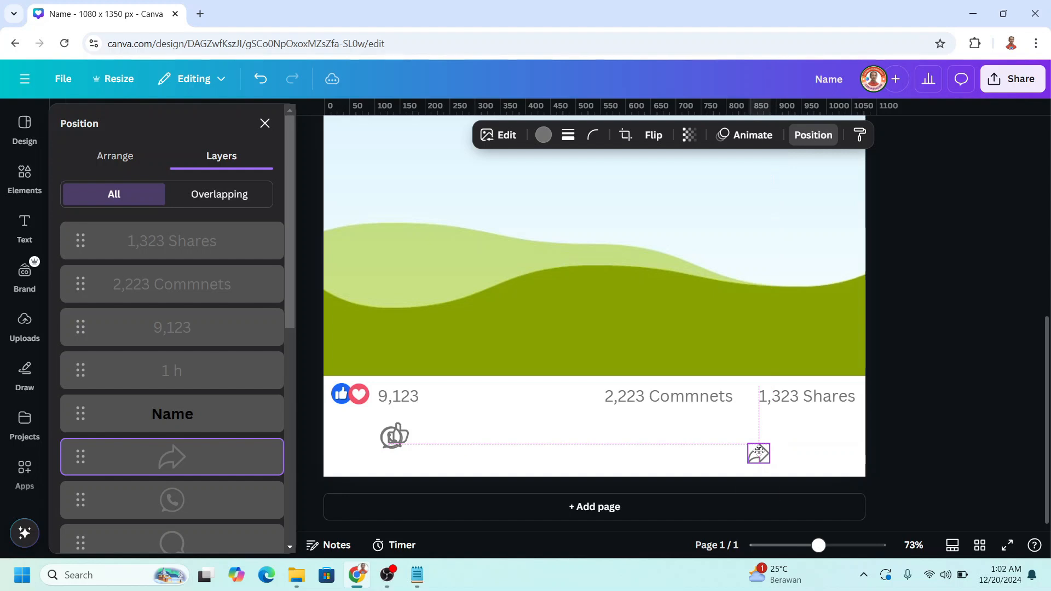
{"action": "left_click_drag", "start_coordinate": [391, 438], "coordinate": [350, 455]}
{"action": "left_click_drag", "start_coordinate": [391, 437], "coordinate": [474, 454]}
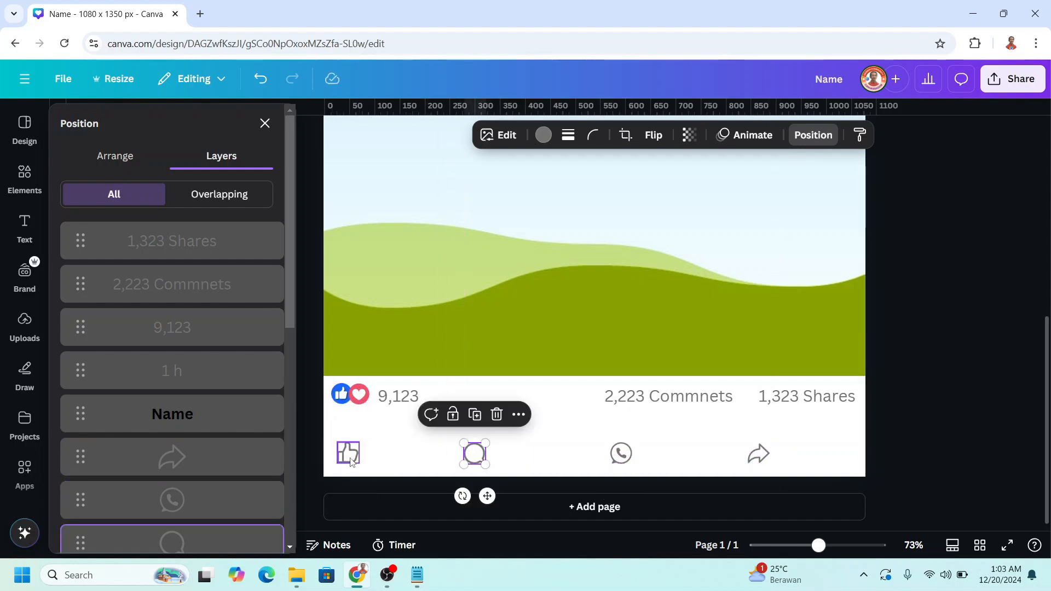
Align the four gray icons in the bottom row along their vertical middle.
{"action": "left_click_drag", "start_coordinate": [335, 439], "coordinate": [814, 478]}
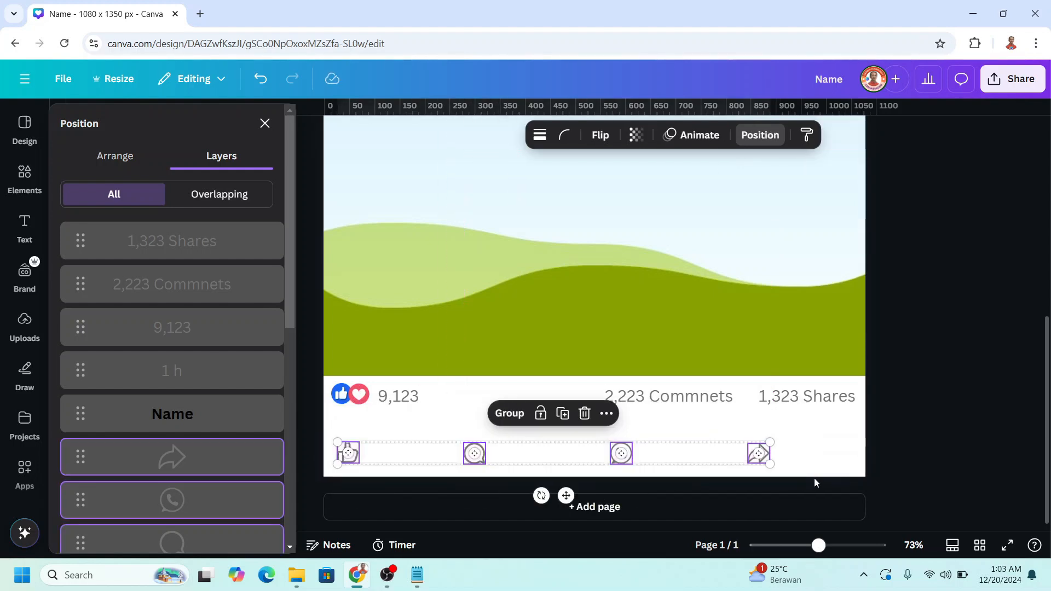
{"action": "right_click", "coordinate": [750, 457]}
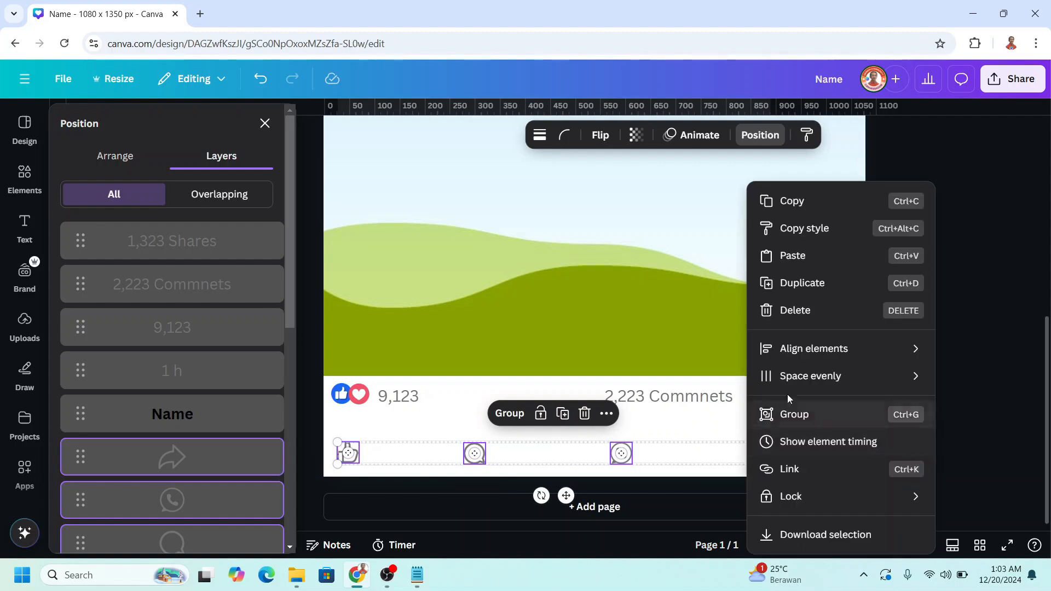
{"action": "mouse_move", "coordinate": [806, 353]}
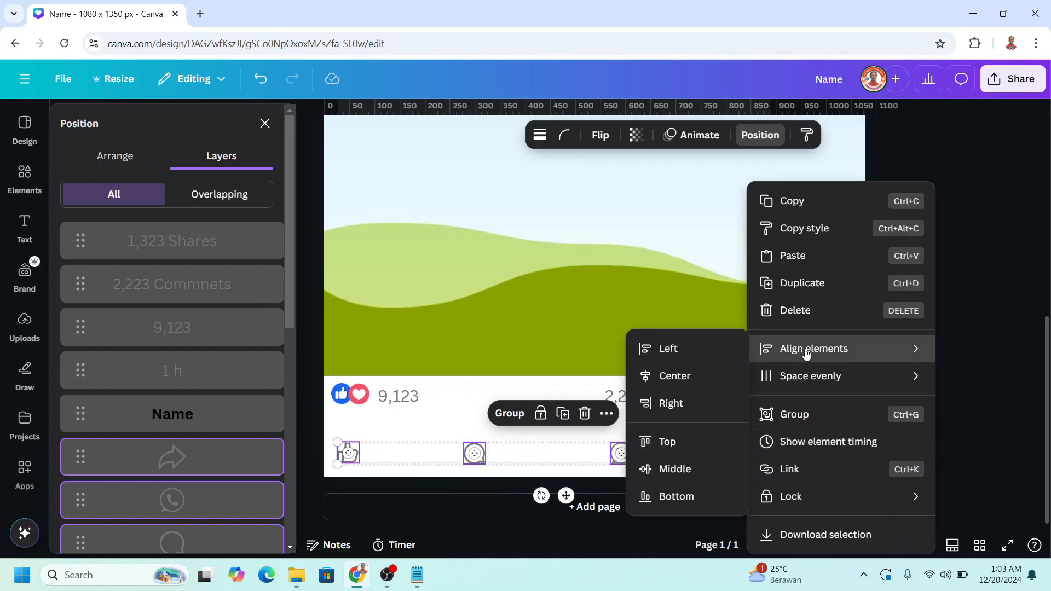
{"action": "left_click", "coordinate": [678, 471]}
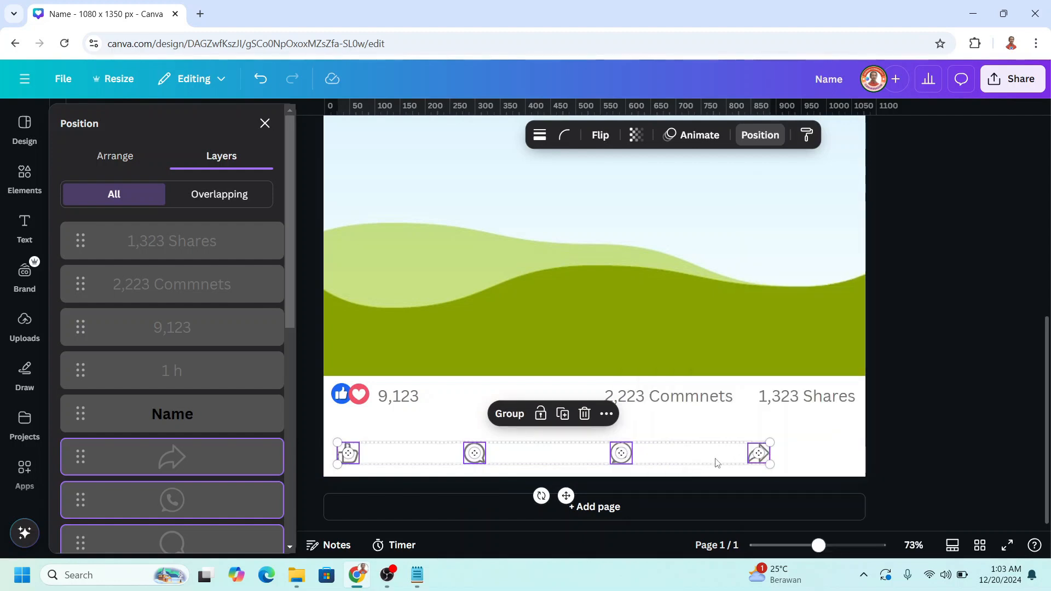
{"action": "left_click", "coordinate": [815, 439]}
Duplicate the "9,123" text, place the copy beside the gray thumbs-up icon and change it to "Like".
{"action": "left_click", "coordinate": [414, 402]}
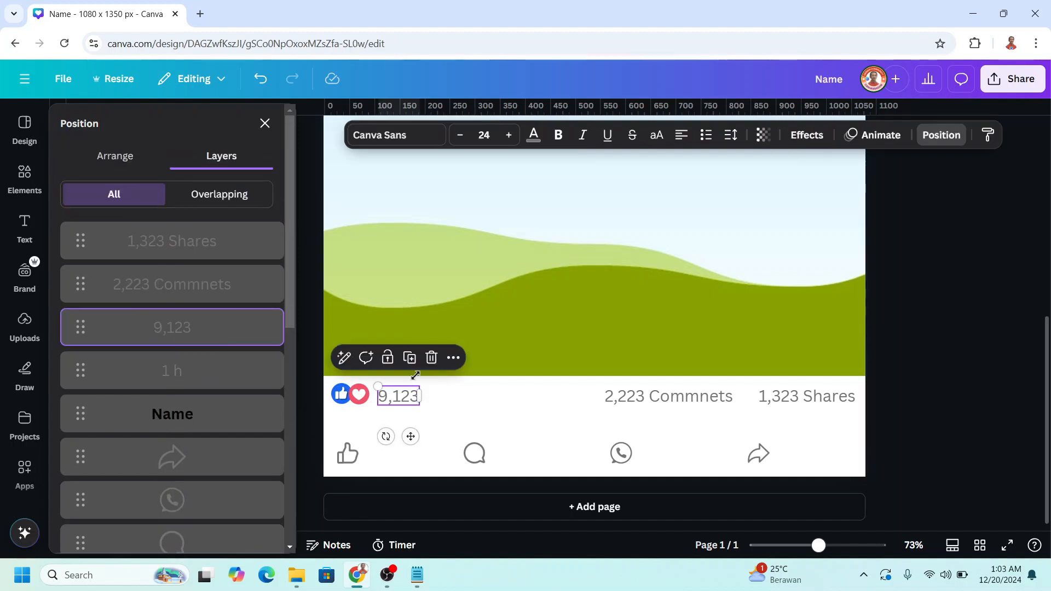
{"action": "left_click", "coordinate": [409, 359]}
{"action": "left_click_drag", "start_coordinate": [420, 443], "coordinate": [404, 493]}
{"action": "double_click", "coordinate": [401, 453]}
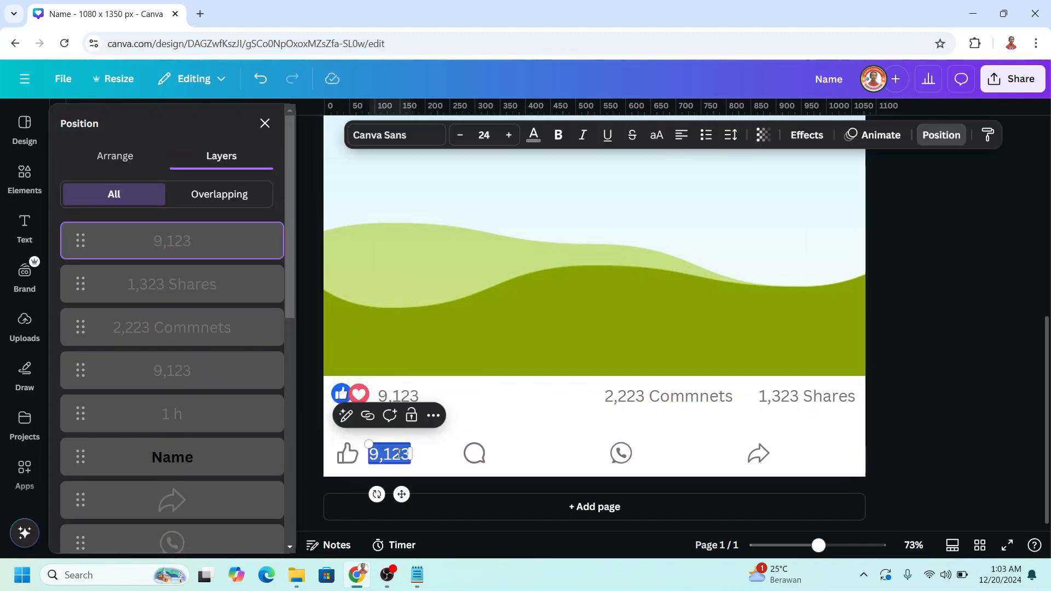
{"action": "type", "text": "Like"}
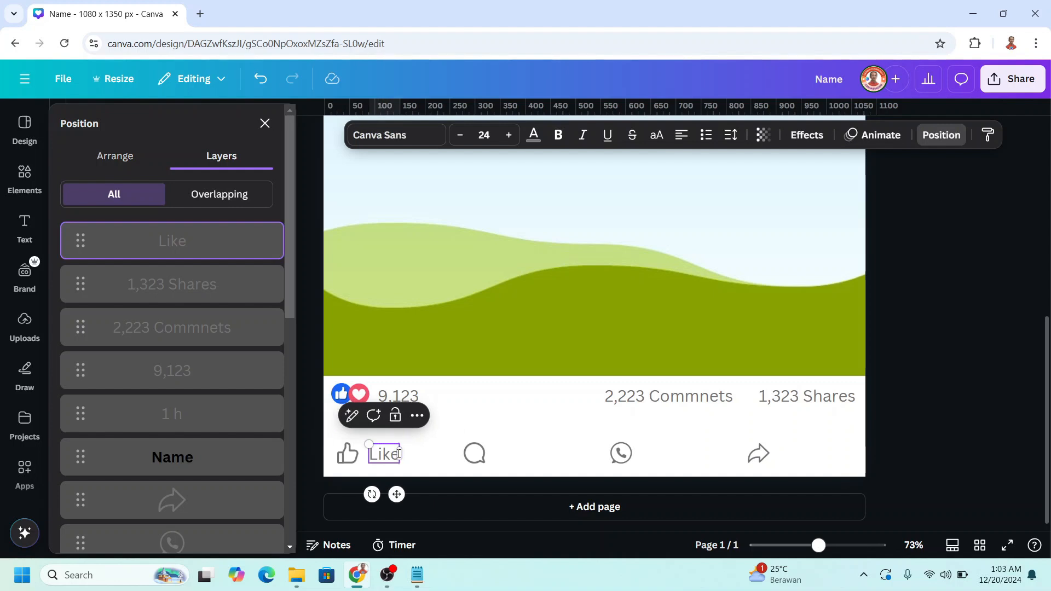
Duplicate the "Like" label, place the copy beside the empty speech bubble and change it to "Comment".
{"action": "key", "text": "ctrl+d"}
{"action": "left_click_drag", "start_coordinate": [406, 502], "coordinate": [800, 486]}
{"action": "double_click", "coordinate": [513, 454]}
{"action": "type", "text": "Comments"}
{"action": "left_click", "coordinate": [558, 435]}
{"action": "left_click", "coordinate": [552, 453]}
{"action": "key", "text": "BackSpace"}
Duplicate the label beside the phone bubble and the share arrow, changing the copies to "Send" and "Share".
{"action": "key", "text": "ctrl+d"}
{"action": "type", "text": "Send"}
{"action": "key", "text": "ctrl+d"}
{"action": "type", "text": "Share"}
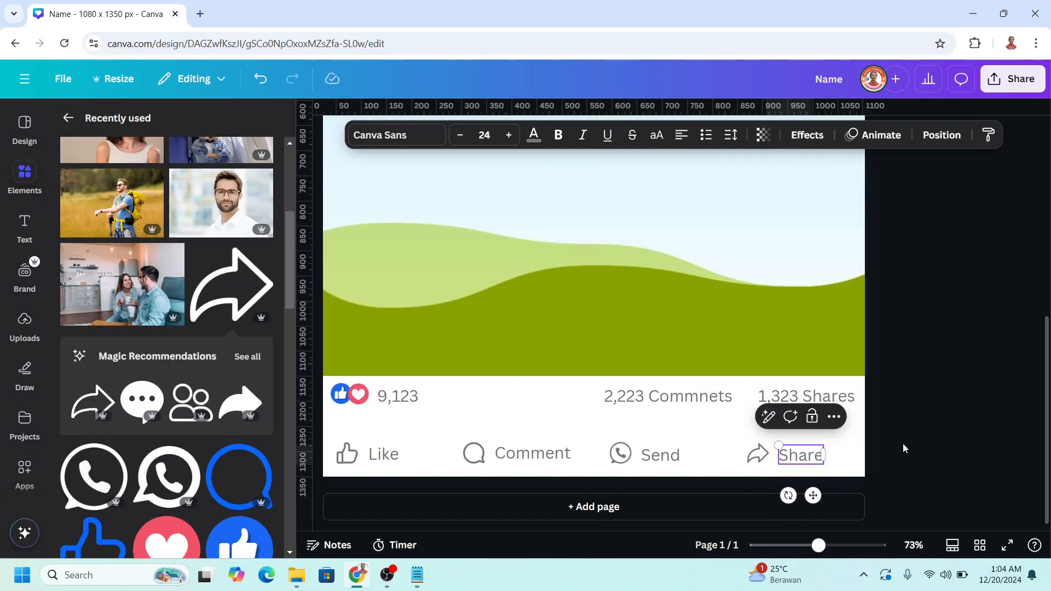
Align all four bottom-row icons and their labels along their vertical middle.
{"action": "left_click_drag", "start_coordinate": [912, 430], "coordinate": [355, 484]}
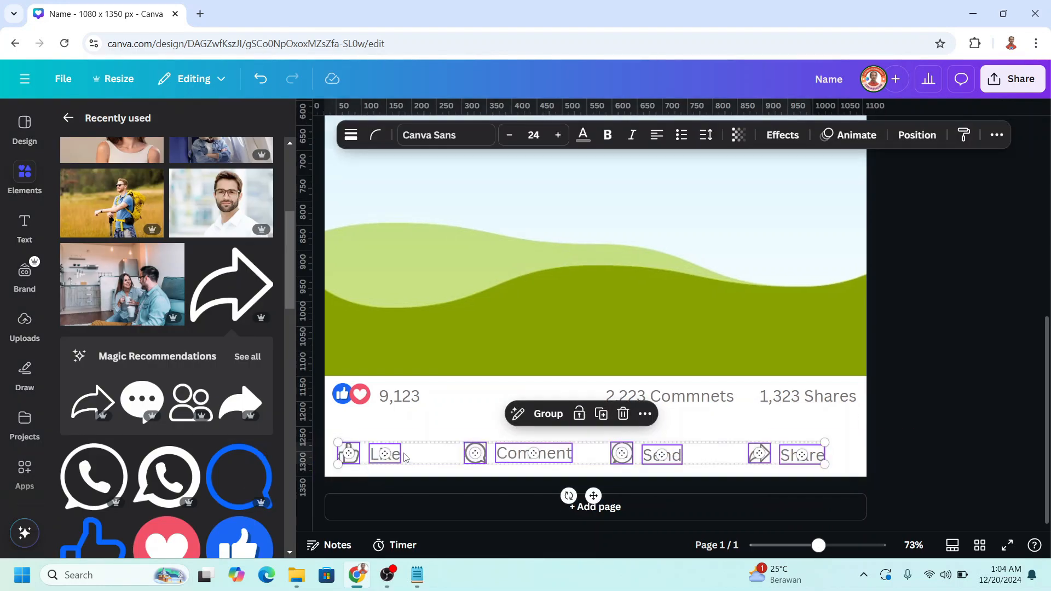
{"action": "right_click", "coordinate": [523, 452]}
{"action": "mouse_move", "coordinate": [603, 331]}
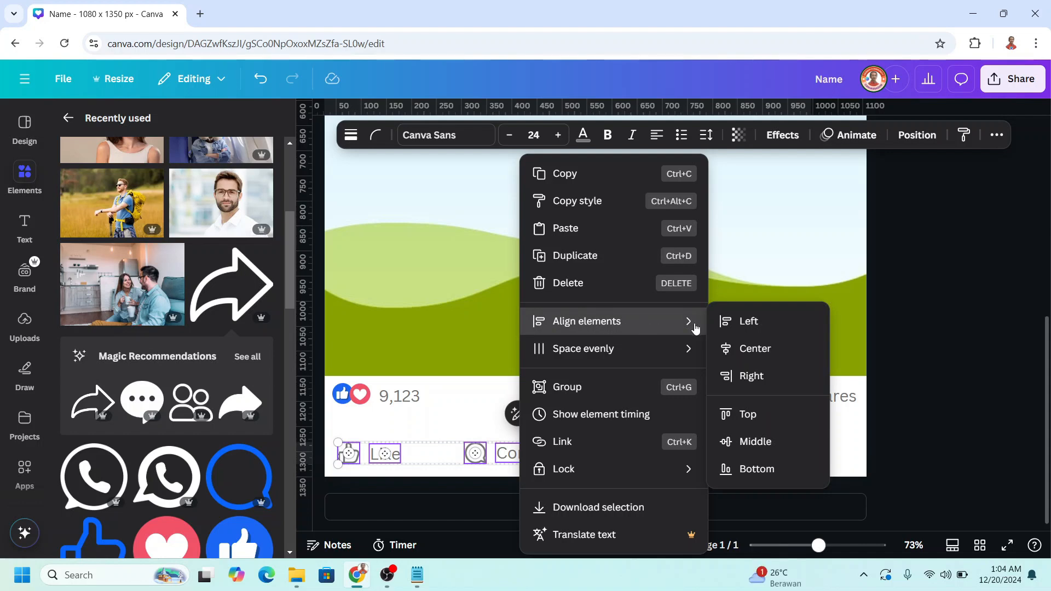
{"action": "left_click", "coordinate": [762, 441]}
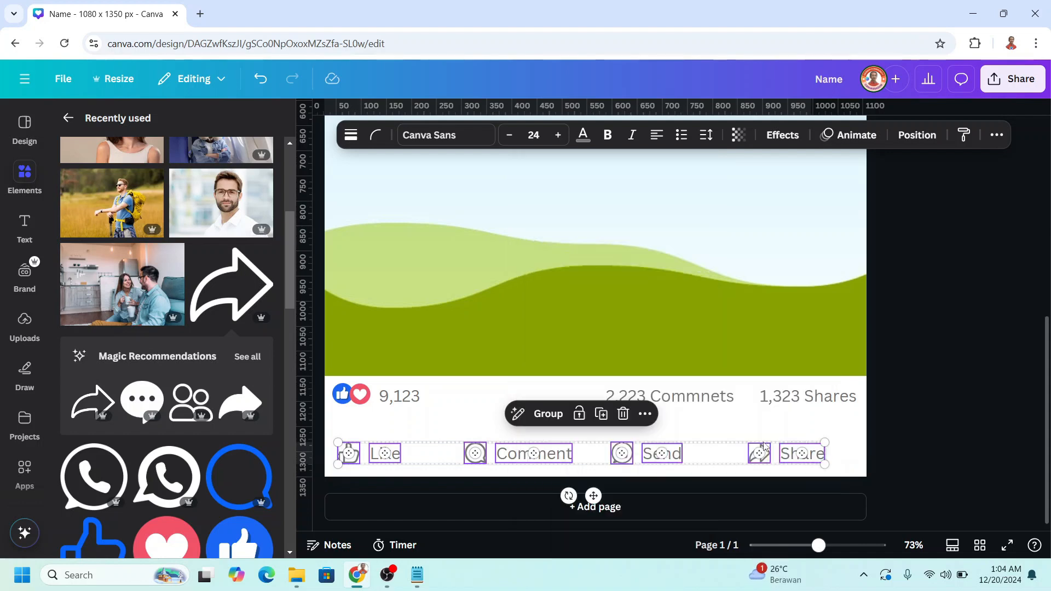
{"action": "left_click", "coordinate": [928, 431]}
View the whole finished page, then open Canva in a new browser tab.
{"action": "scroll", "coordinate": [741, 406], "scroll_direction": "down", "scroll_amount": 5}
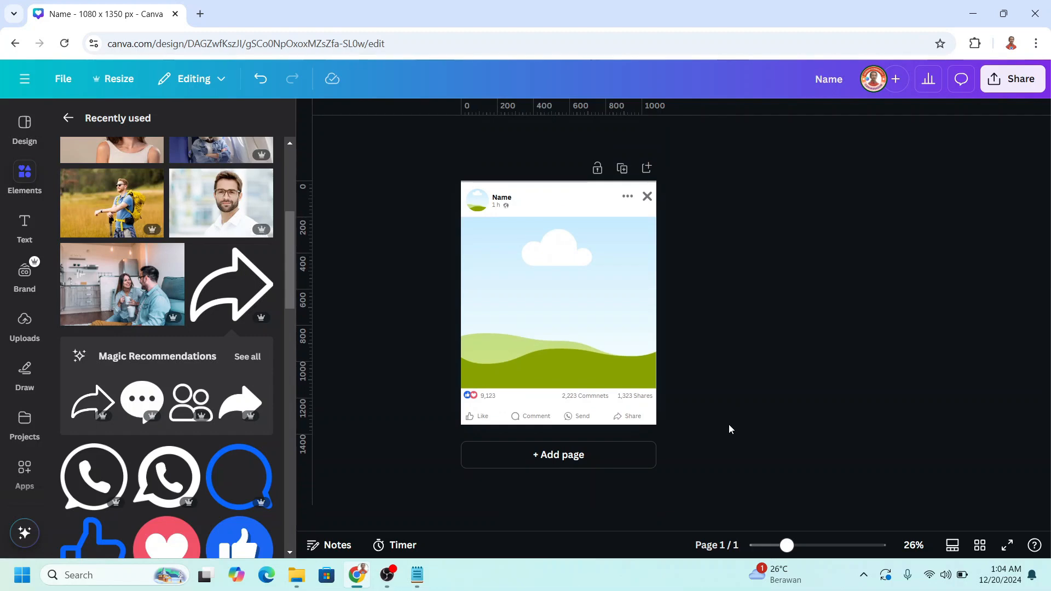
{"action": "left_click", "coordinate": [199, 13]}
{"action": "left_click", "coordinate": [377, 348]}
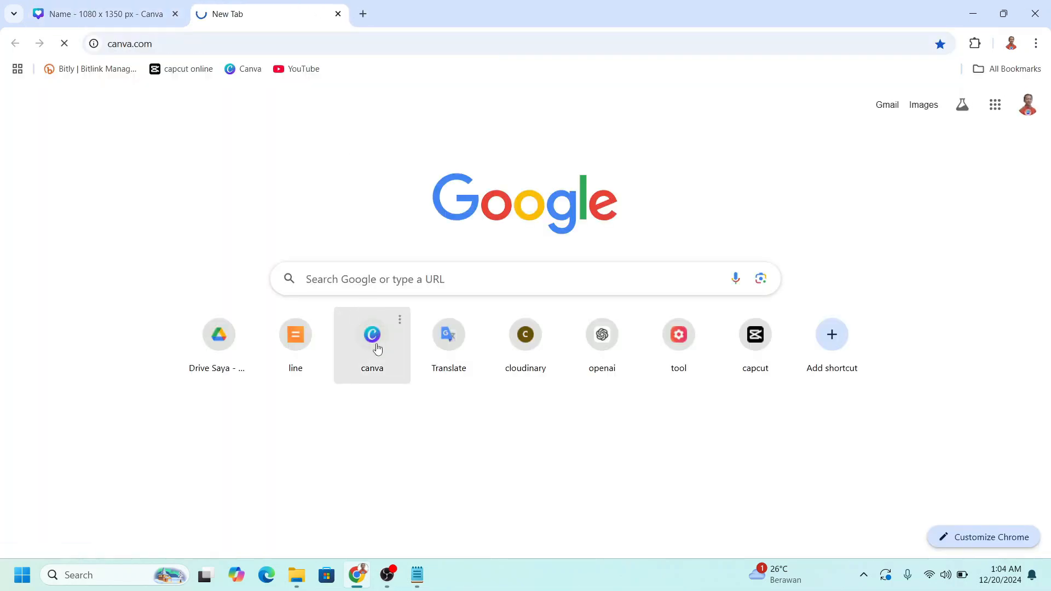
Copy the "Name" design, title the copy "facebook feed" and rename the original "facebook feed template".
{"action": "left_click", "coordinate": [405, 415]}
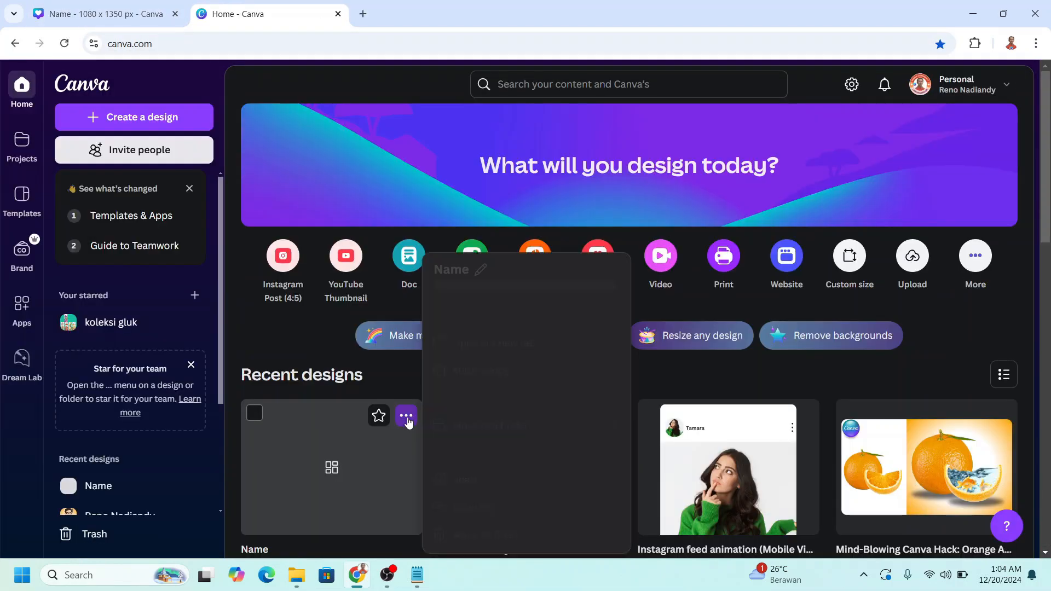
{"action": "left_click", "coordinate": [496, 372]}
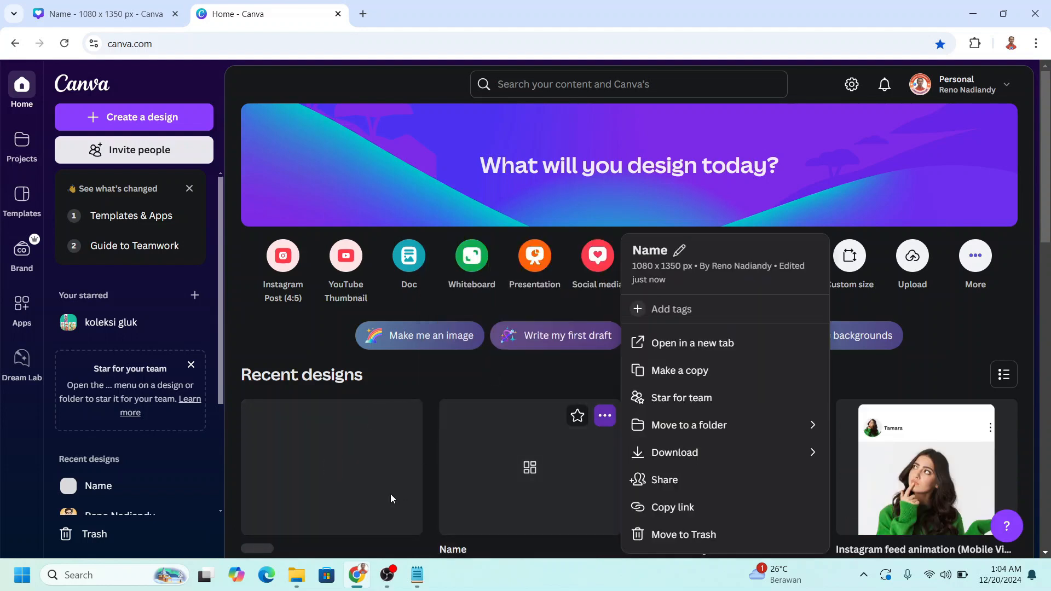
{"action": "scroll", "coordinate": [462, 422], "scroll_direction": "down", "scroll_amount": 1}
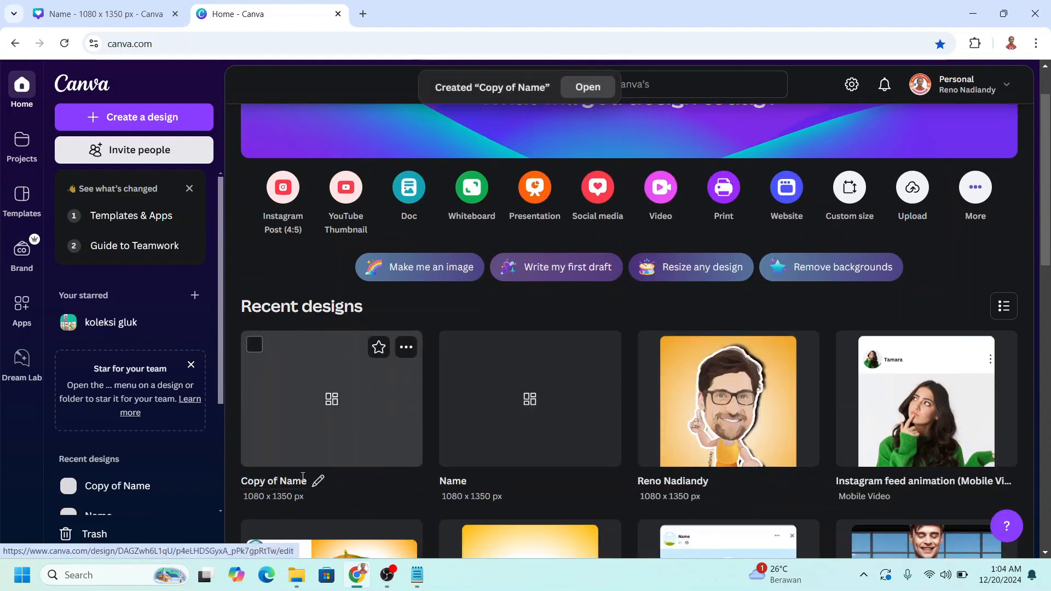
{"action": "left_click", "coordinate": [293, 478]}
{"action": "type", "text": "facebook feed"}
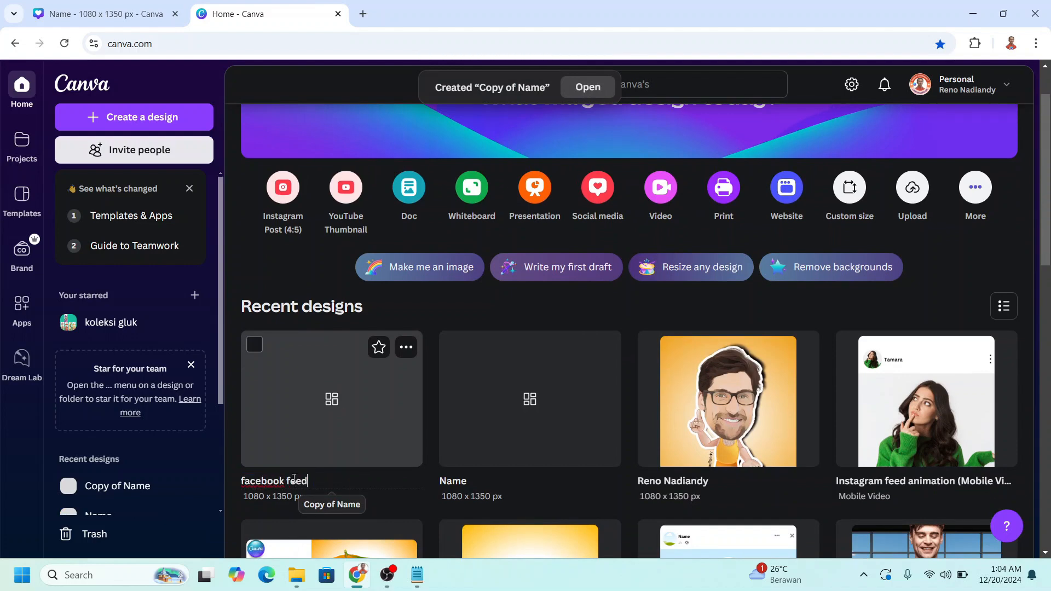
{"action": "key", "text": "Return"}
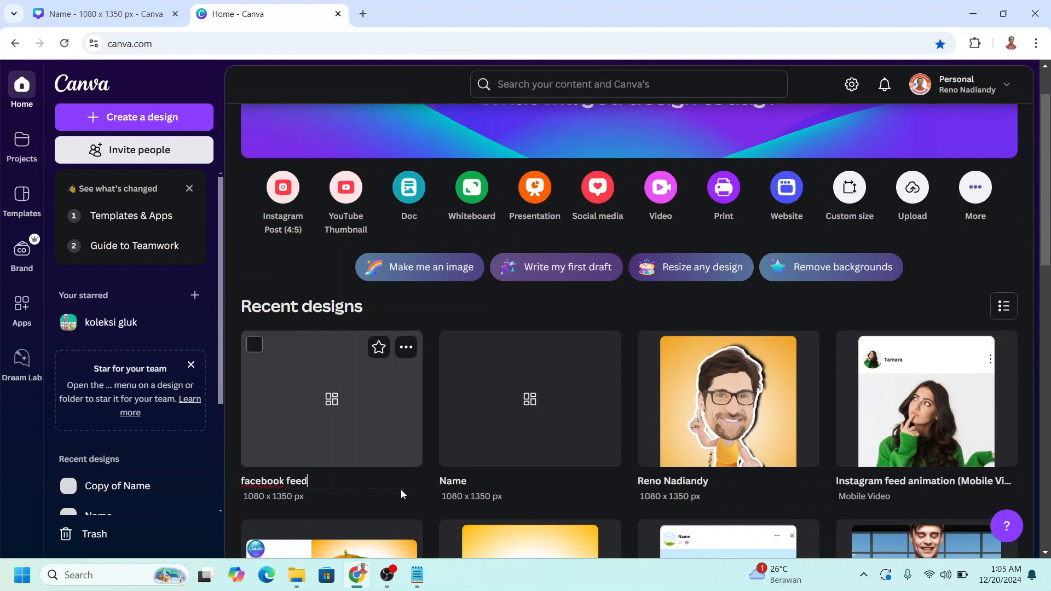
{"action": "left_click", "coordinate": [460, 481]}
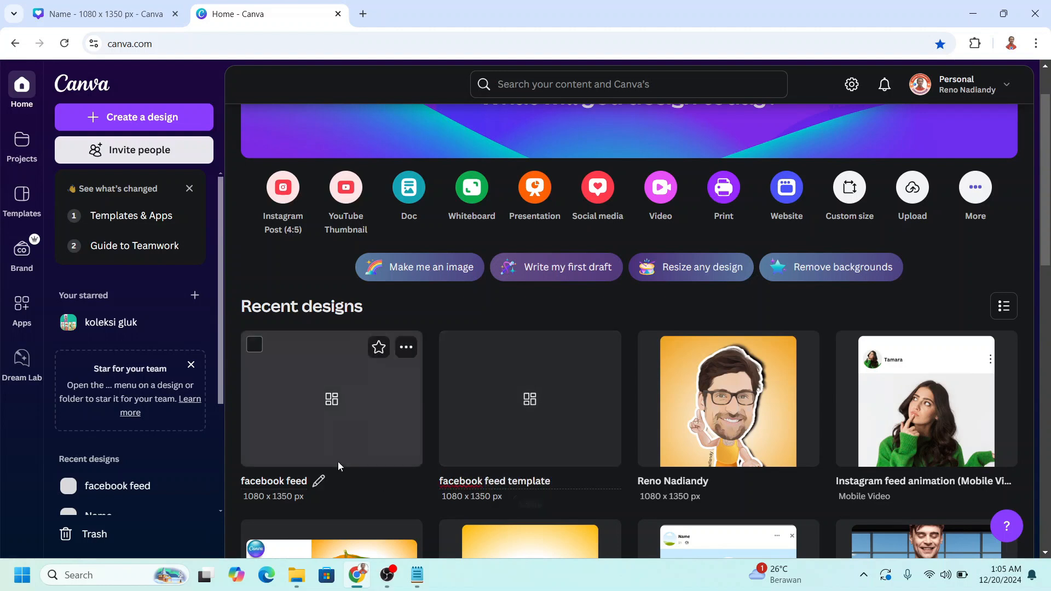
Open the "facebook feed" design and duplicate its page until it has five identical pages.
{"action": "left_click", "coordinate": [356, 408]}
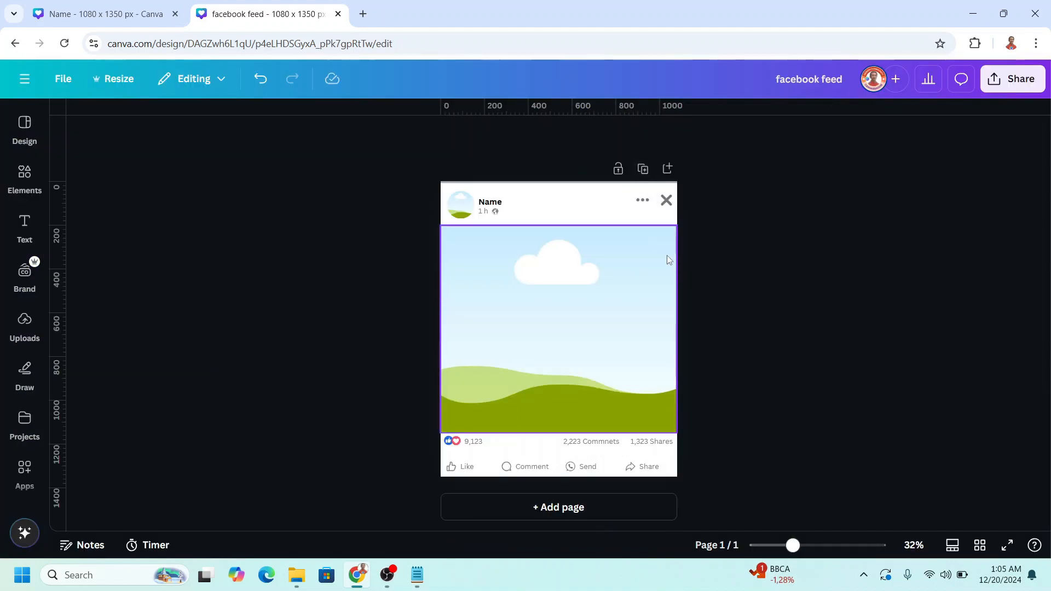
{"action": "left_click", "coordinate": [643, 169]}
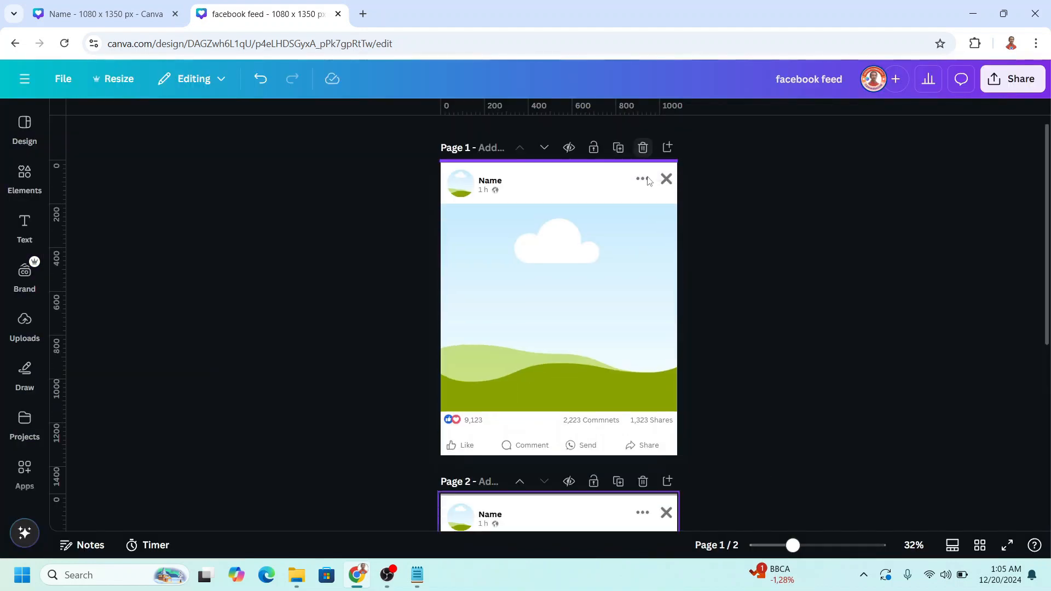
{"action": "left_click", "coordinate": [618, 170]}
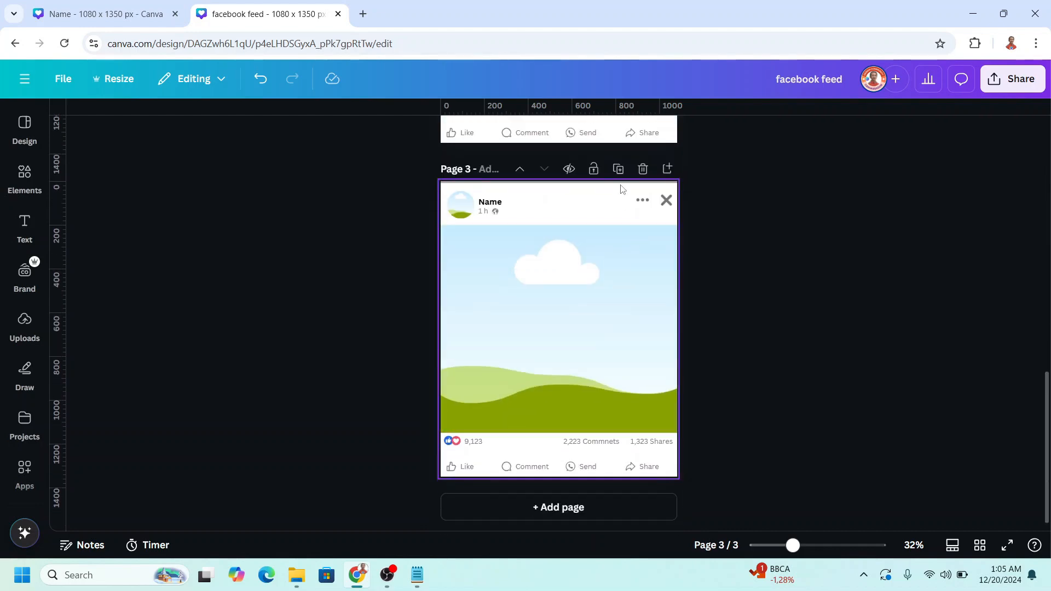
{"action": "left_click", "coordinate": [618, 169]}
{"action": "left_click", "coordinate": [618, 169]}
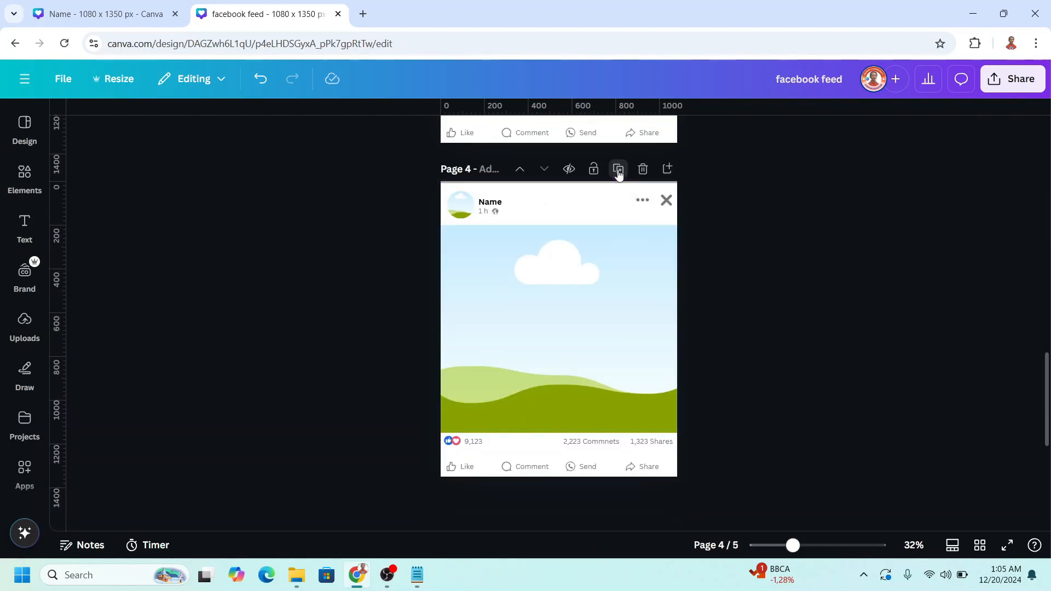
Fill page 1's large photo frame with the recently used photo of the couple holding mugs.
{"action": "scroll", "coordinate": [575, 289], "scroll_direction": "up", "scroll_amount": 20}
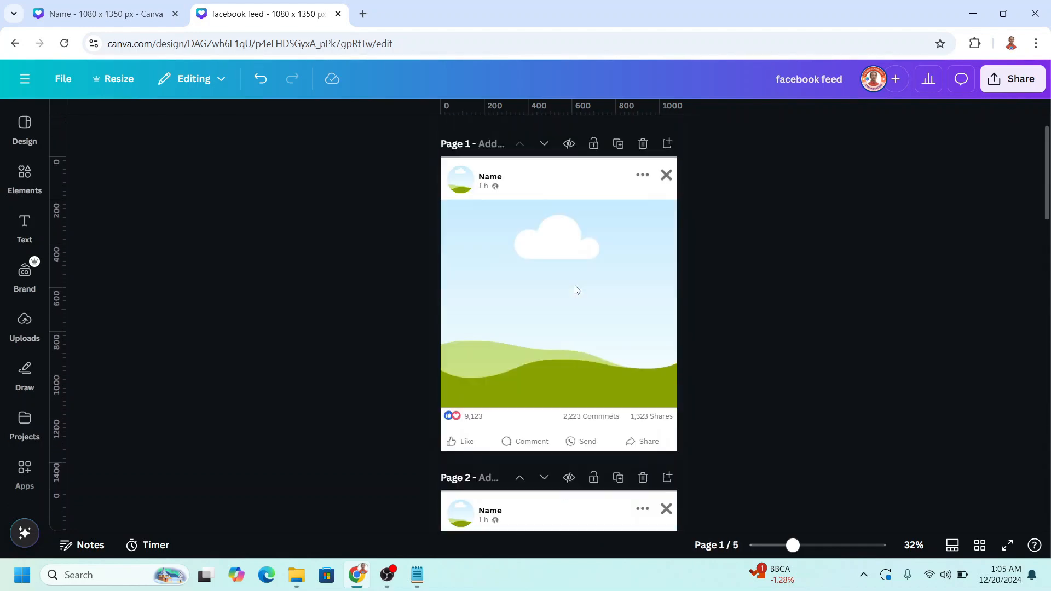
{"action": "left_click", "coordinate": [26, 181]}
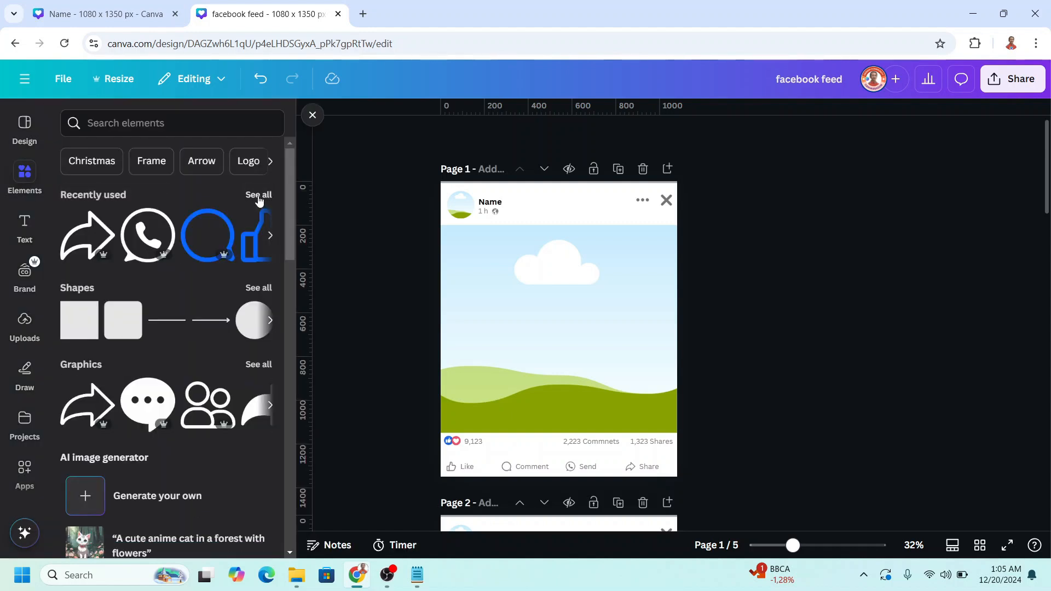
{"action": "left_click", "coordinate": [260, 196]}
{"action": "scroll", "coordinate": [217, 325], "scroll_direction": "down", "scroll_amount": 3}
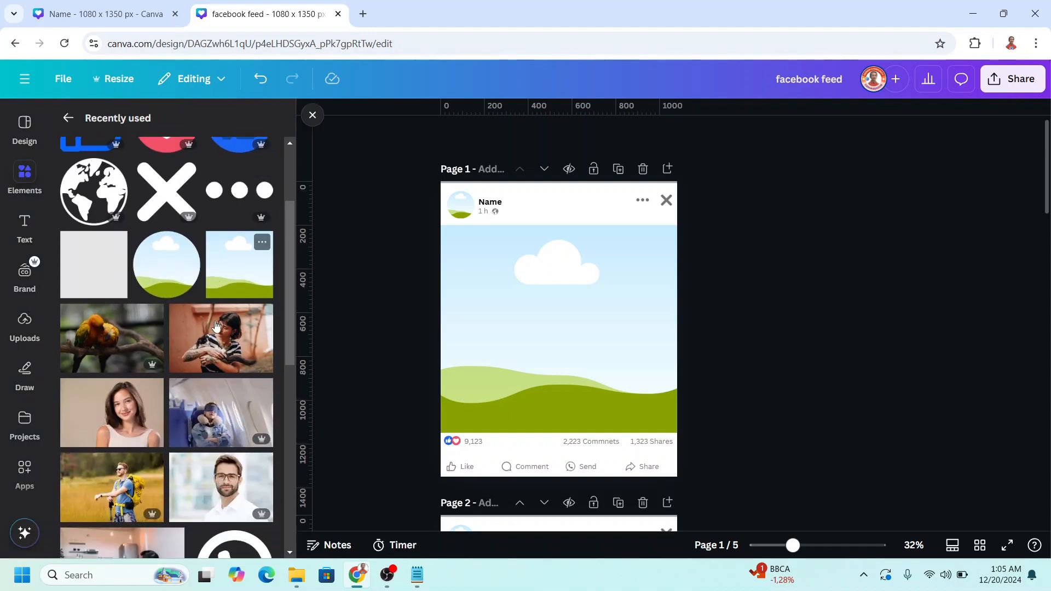
{"action": "scroll", "coordinate": [216, 326], "scroll_direction": "down", "scroll_amount": 3}
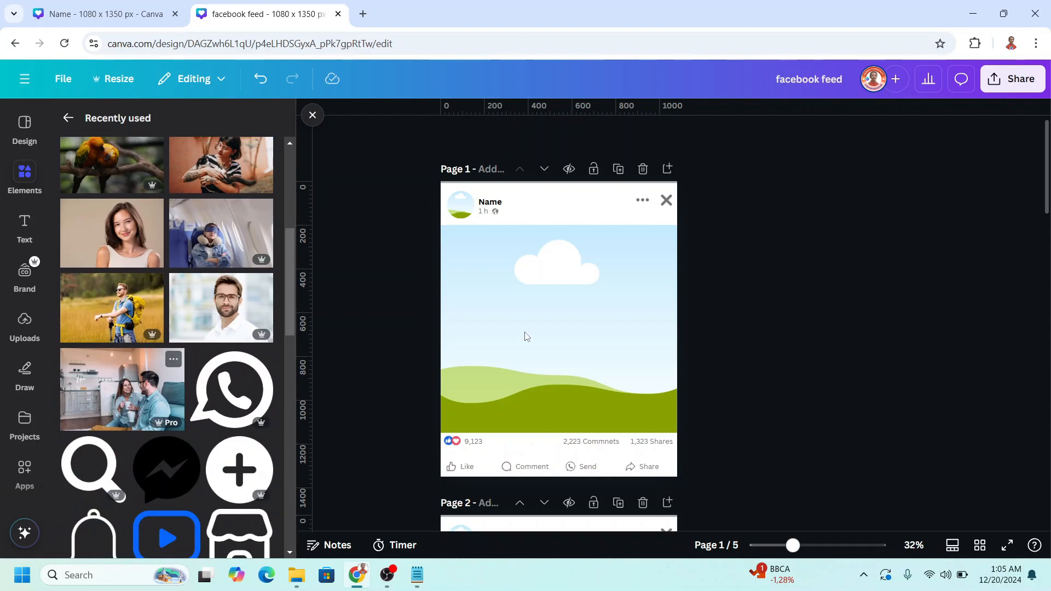
{"action": "left_click_drag", "start_coordinate": [553, 335], "coordinate": [564, 282]}
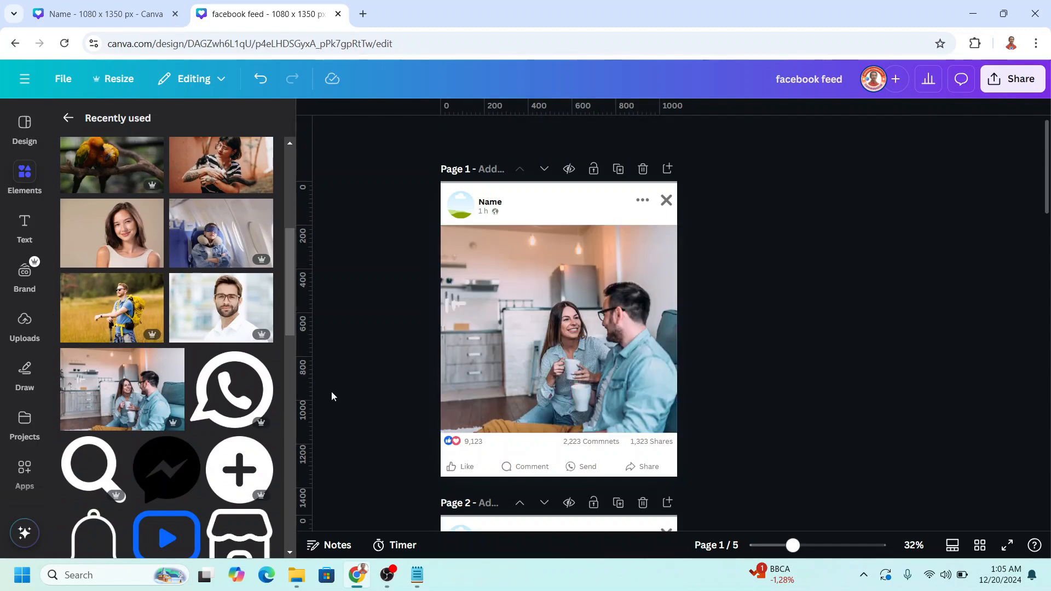
Place the portrait of the man in glasses in page 1's round profile frame and replace "Name" with a first name.
{"action": "left_click", "coordinate": [221, 308]}
{"action": "left_click_drag", "start_coordinate": [601, 318], "coordinate": [450, 201]}
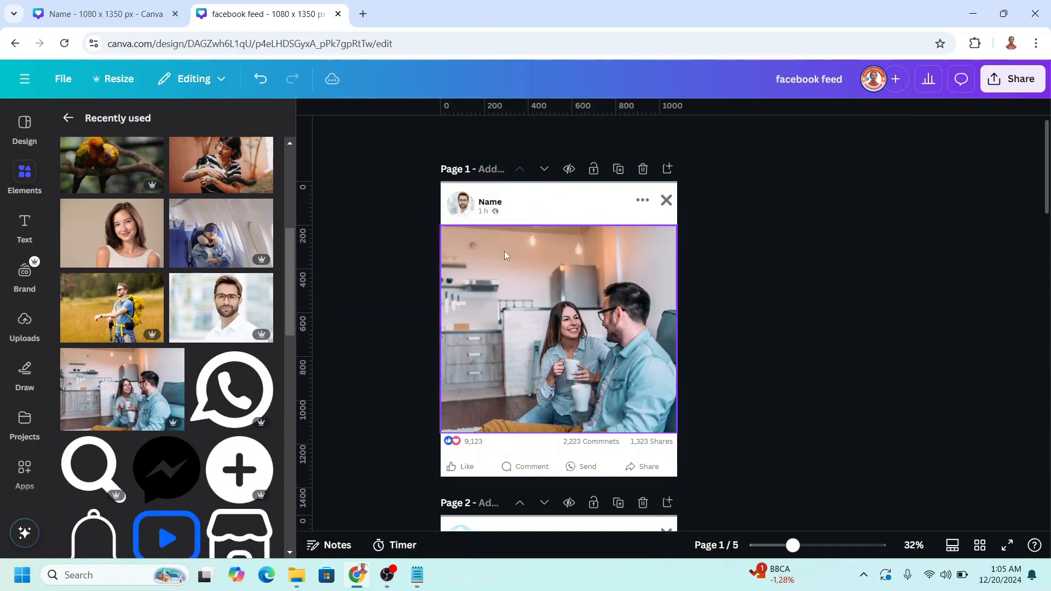
{"action": "left_click", "coordinate": [486, 202]}
{"action": "double_click", "coordinate": [486, 202]}
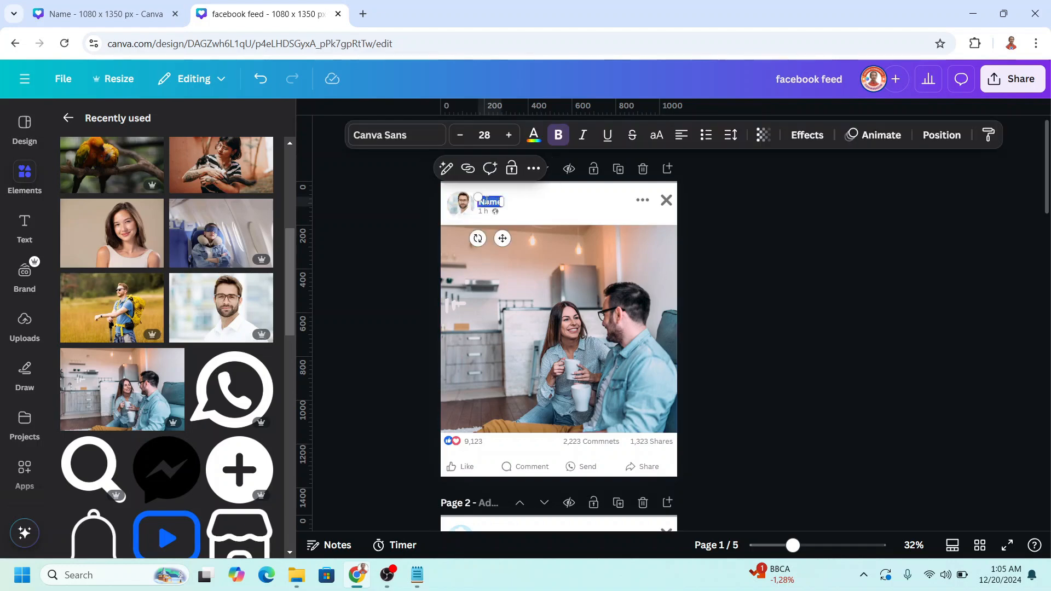
{"action": "type", "text": "James"}
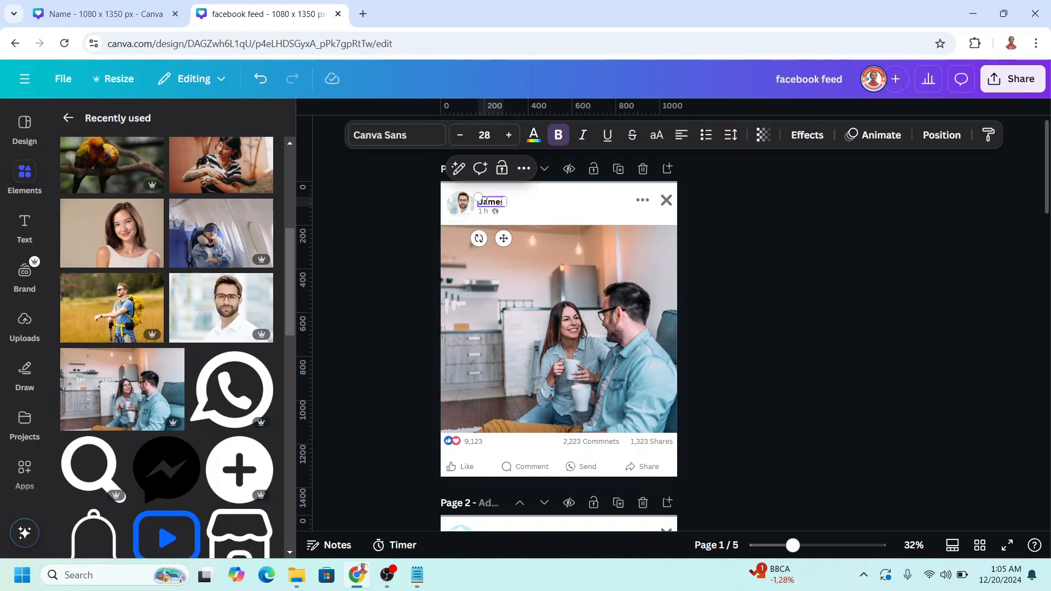
{"action": "left_click", "coordinate": [732, 455]}
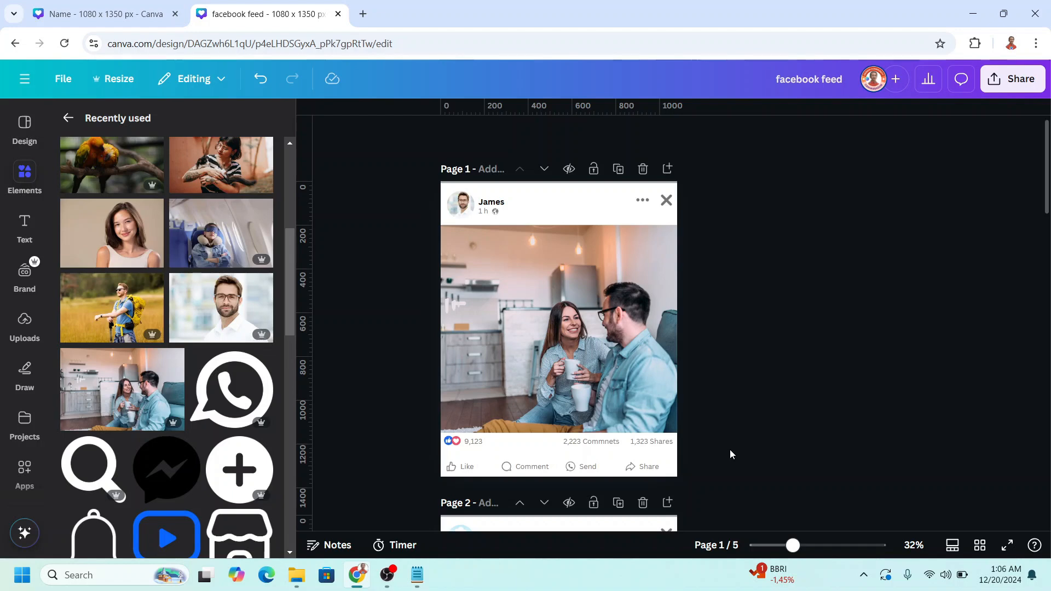
Try moving page 1's photo and reaction counts row slightly lower together, and undo the move.
{"action": "left_click_drag", "start_coordinate": [725, 448], "coordinate": [415, 245]}
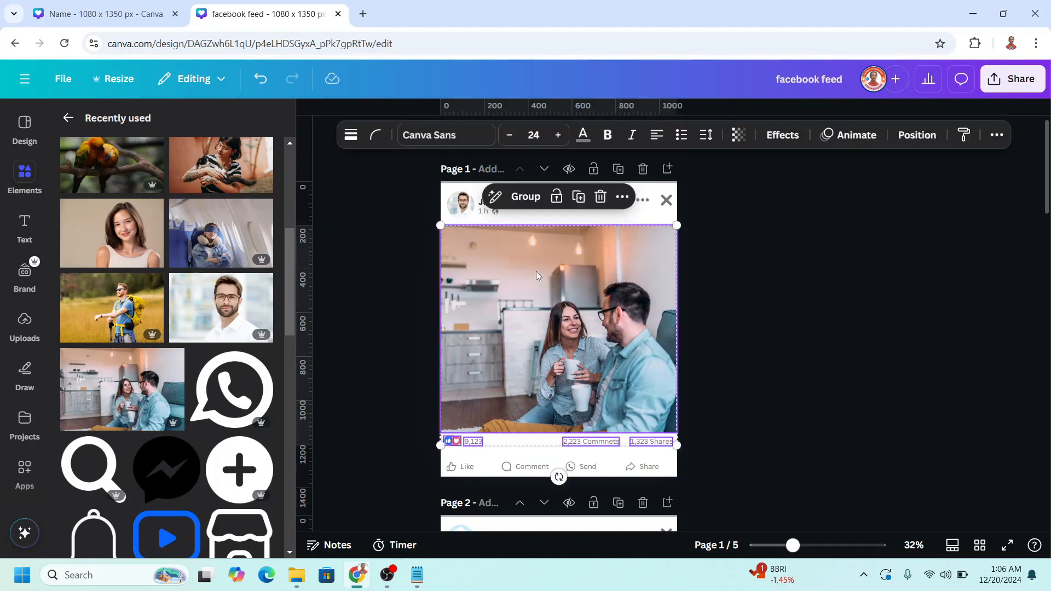
{"action": "left_click_drag", "start_coordinate": [536, 274], "coordinate": [534, 281]}
{"action": "left_click", "coordinate": [761, 327]}
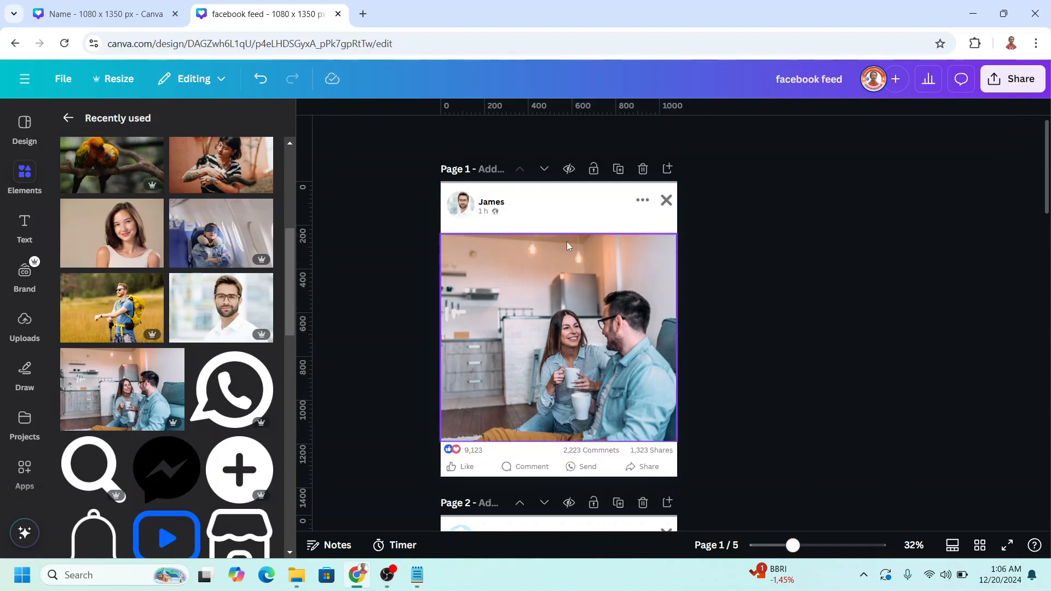
{"action": "key", "text": "ctrl+z"}
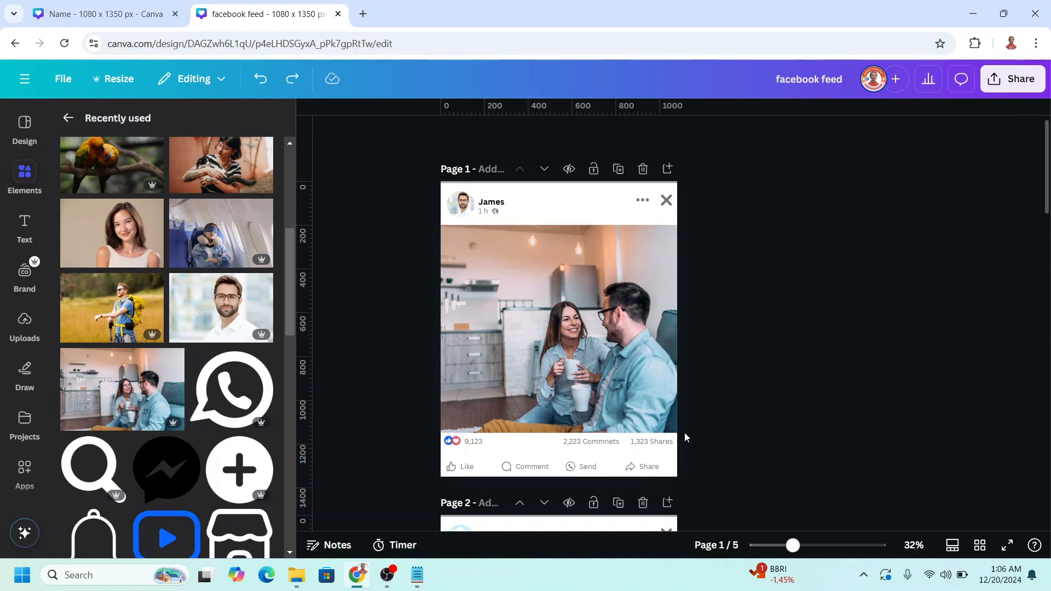
Set page 1's reaction count to 1,222 and open page 2's reaction count for editing.
{"action": "left_click", "coordinate": [474, 442]}
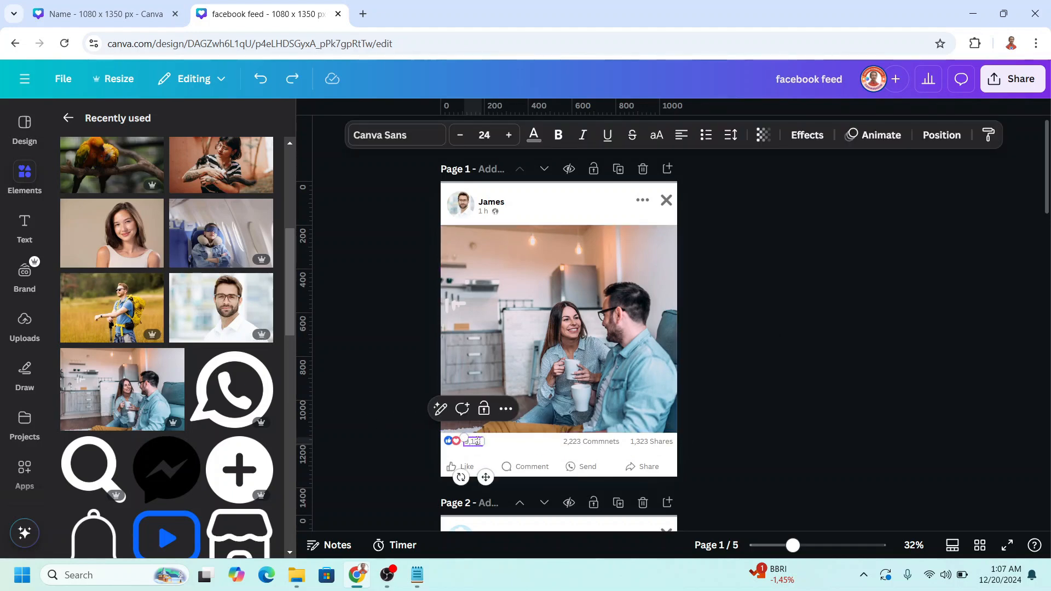
{"action": "double_click", "coordinate": [475, 442]}
{"action": "type", "text": "1,22"}
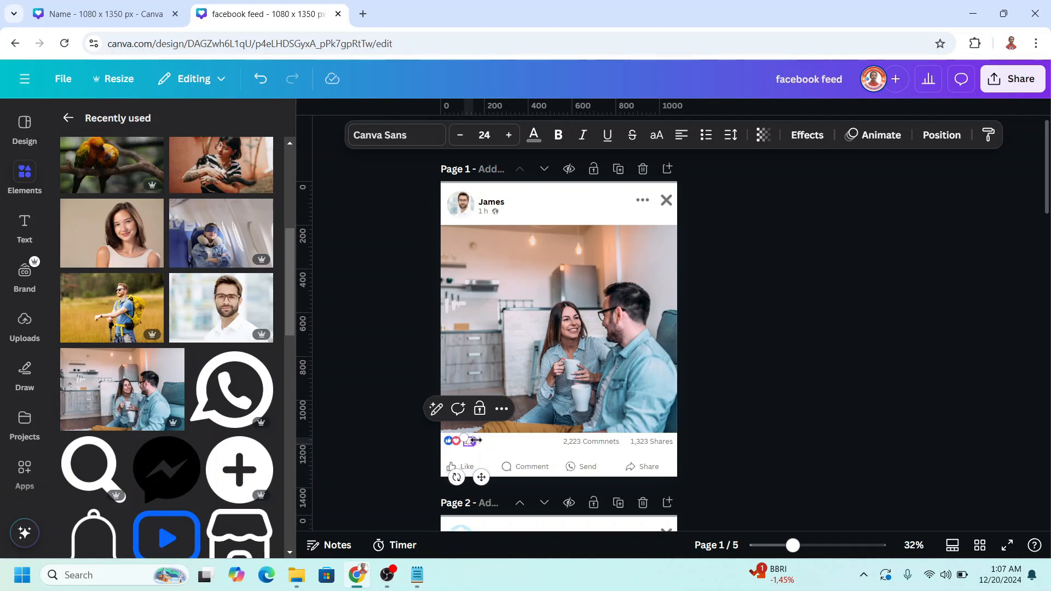
{"action": "type", "text": "2"}
{"action": "left_click", "coordinate": [617, 394]}
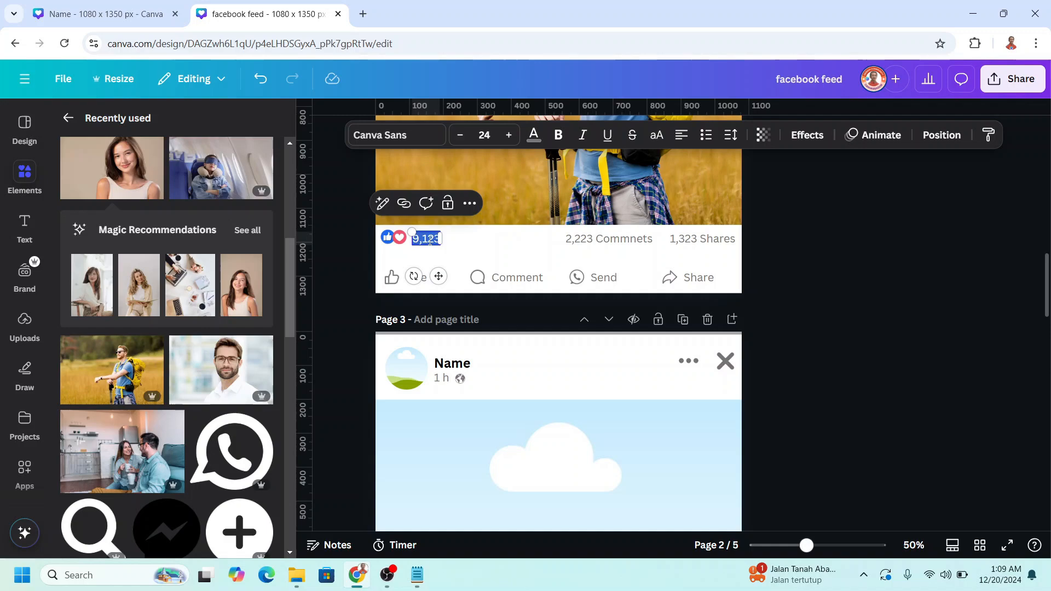
{"action": "scroll", "coordinate": [558, 329], "scroll_direction": "down", "scroll_amount": 3}
{"action": "double_click", "coordinate": [452, 226]}
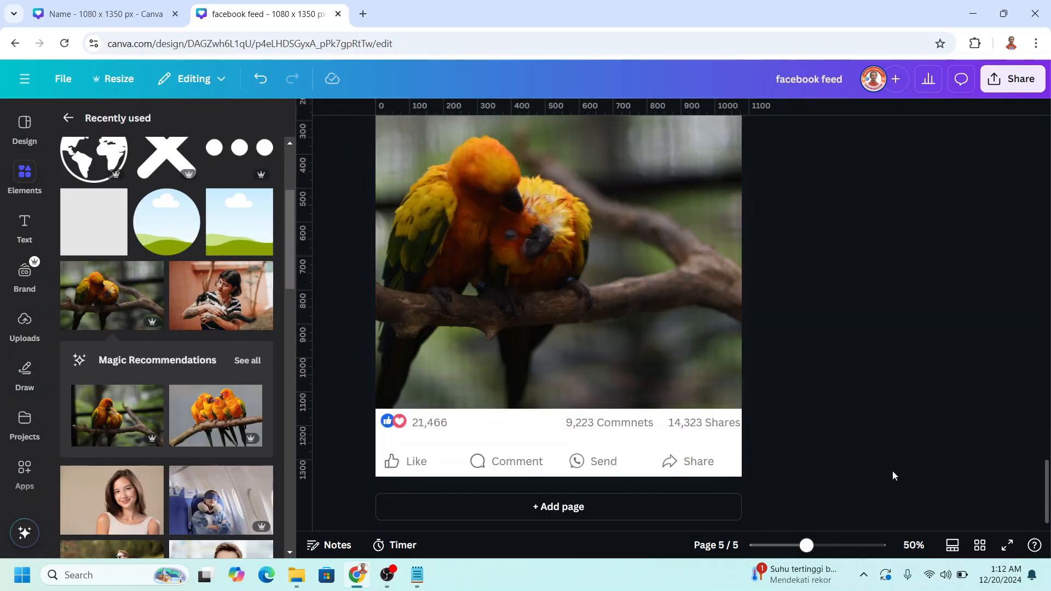
Show the page thumbnails and timeline, and set the timing to 2 seconds for all five pages.
{"action": "left_click", "coordinate": [951, 545]}
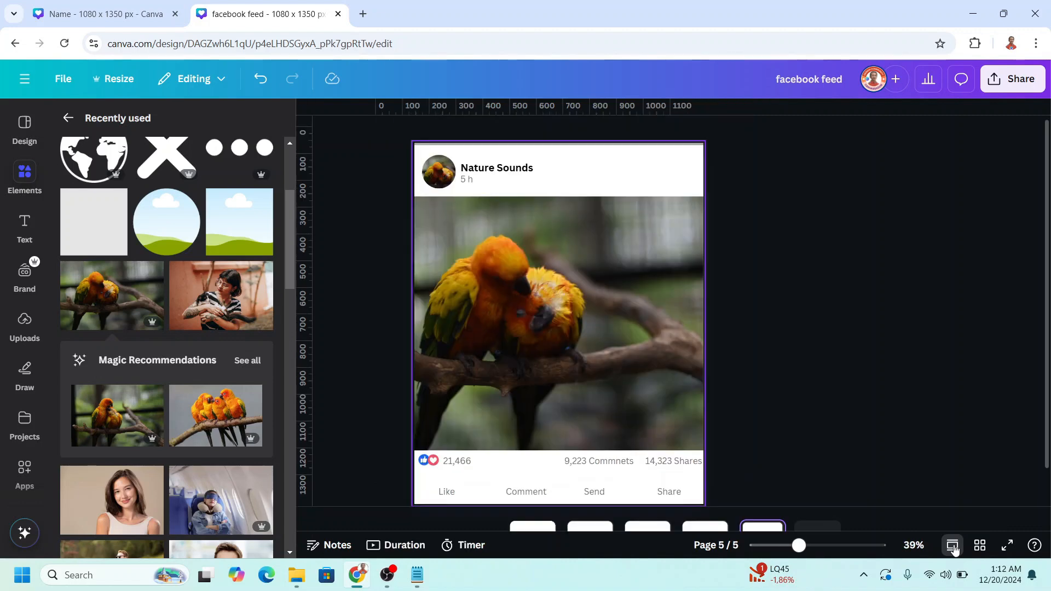
{"action": "left_click", "coordinate": [402, 545]}
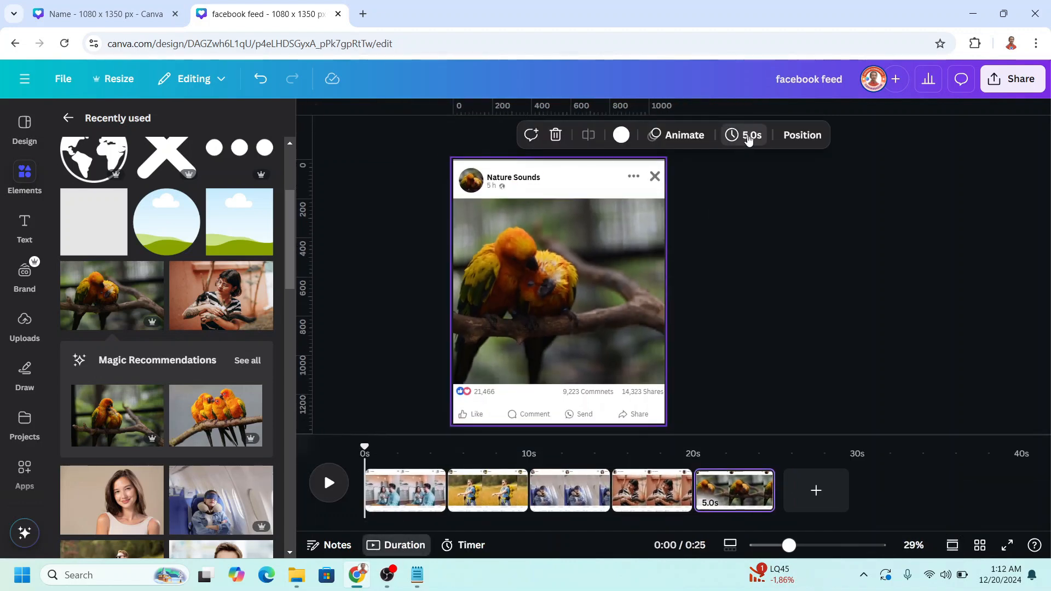
{"action": "left_click", "coordinate": [747, 136]}
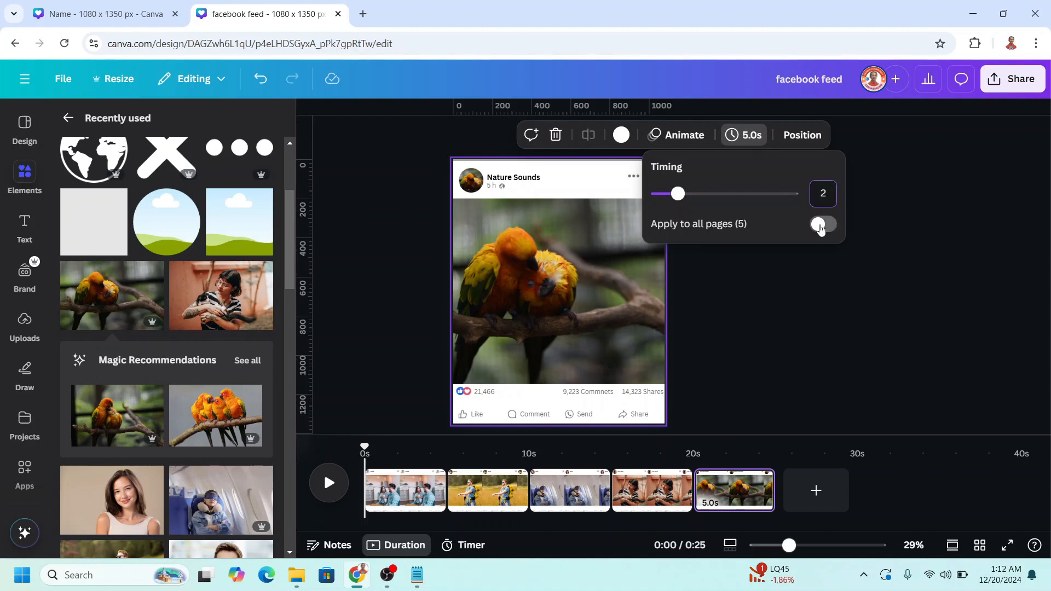
{"action": "type", "text": "2"}
{"action": "left_click", "coordinate": [823, 224]}
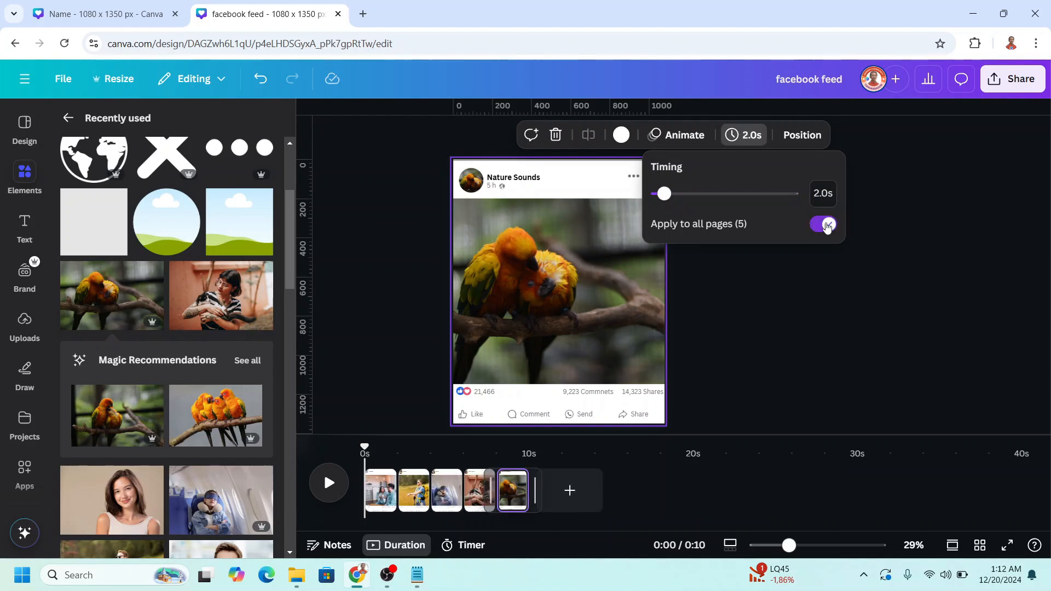
{"action": "left_click", "coordinate": [402, 545]}
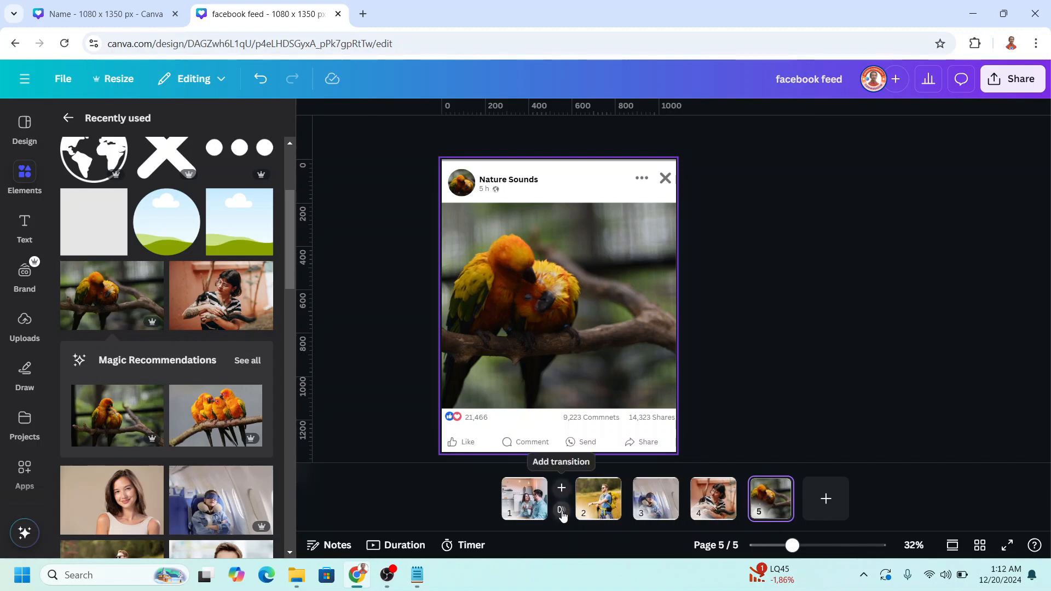
Add an upward Slide transition of 0.8 seconds after page 1, applied between all pages, and preview the animation.
{"action": "left_click", "coordinate": [561, 511]}
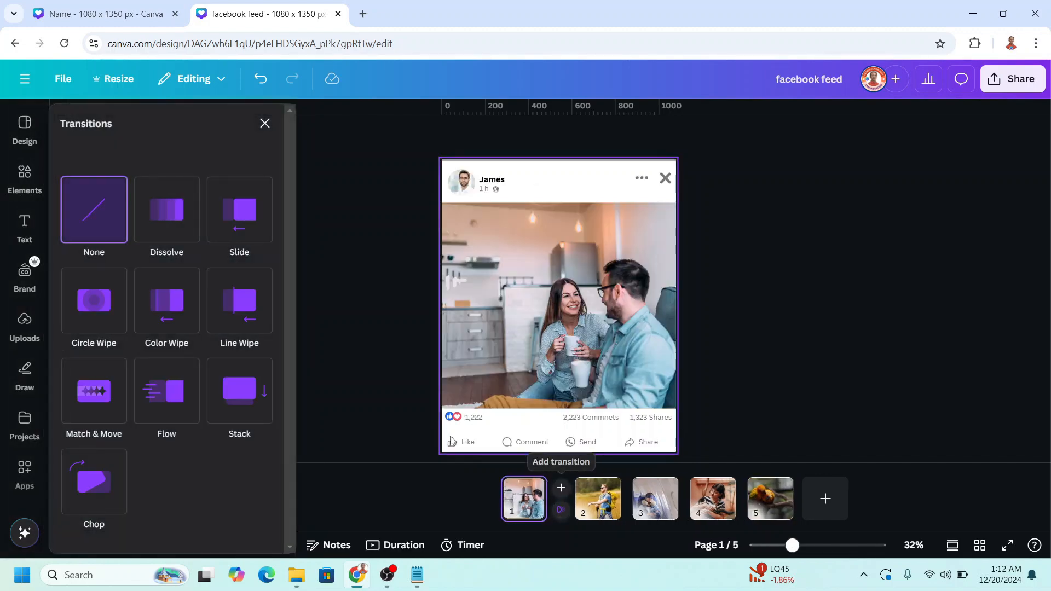
{"action": "left_click", "coordinate": [244, 219]}
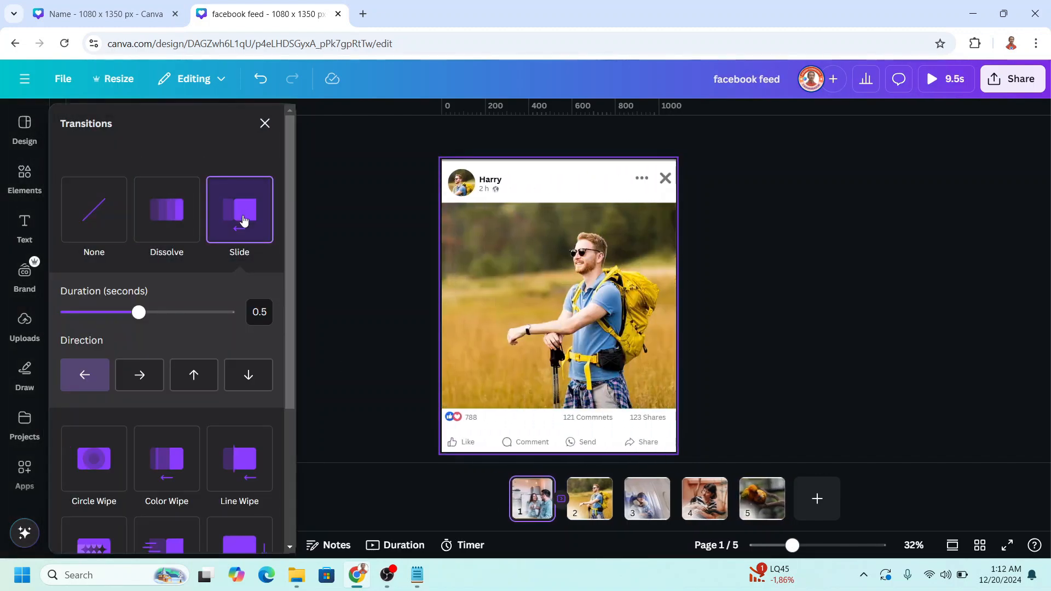
{"action": "left_click", "coordinate": [199, 374]}
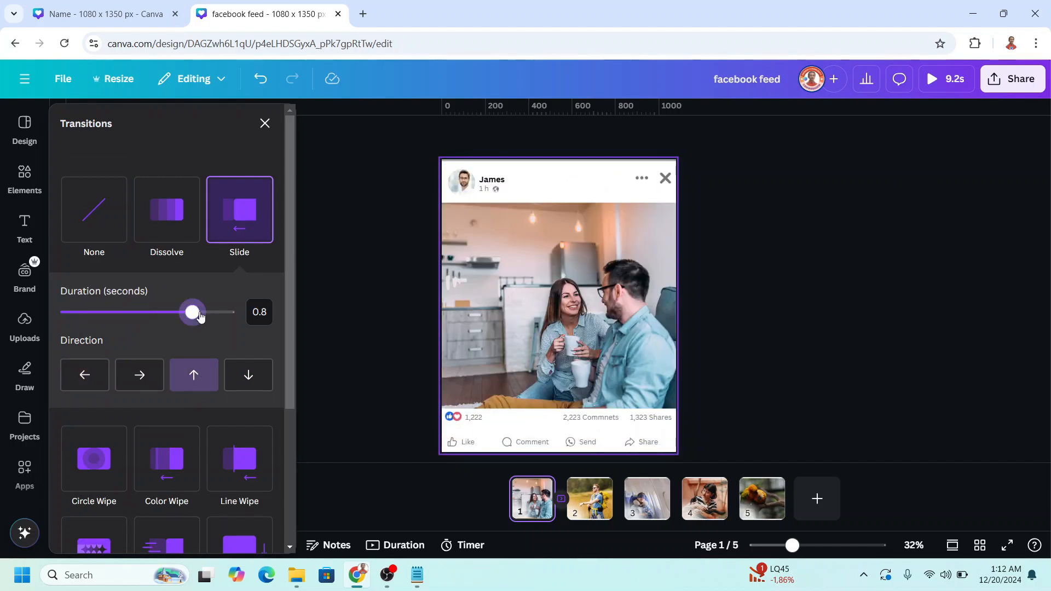
{"action": "scroll", "coordinate": [204, 365], "scroll_direction": "down", "scroll_amount": 4}
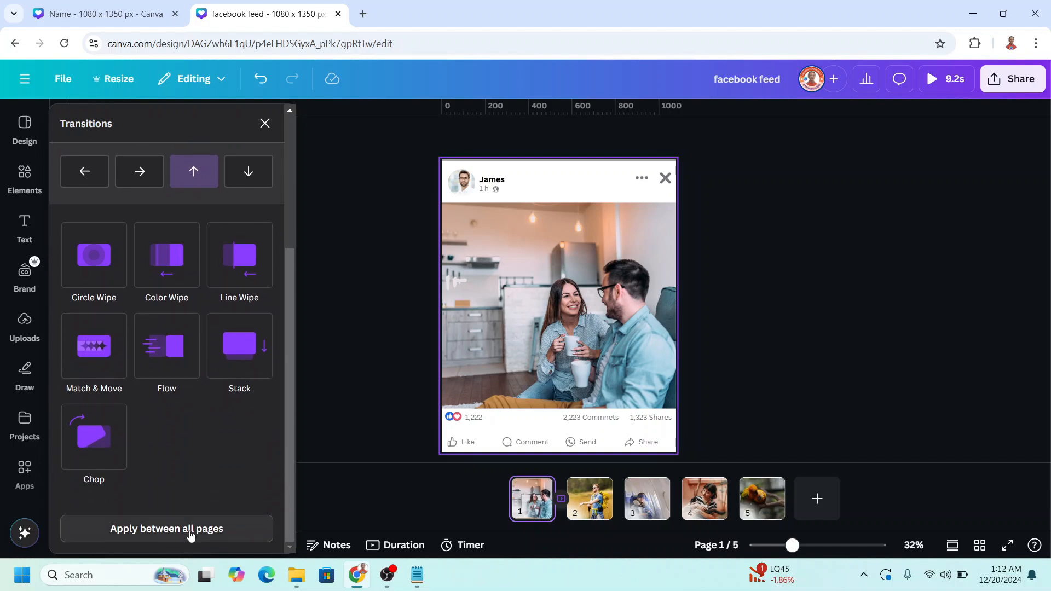
{"action": "left_click", "coordinate": [191, 534]}
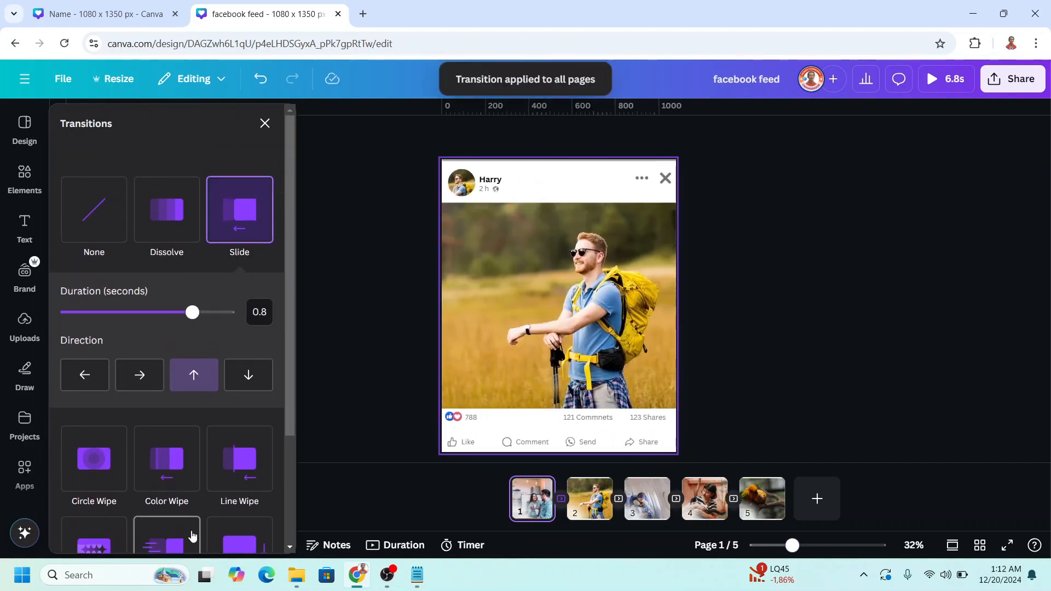
{"action": "left_click", "coordinate": [949, 81]}
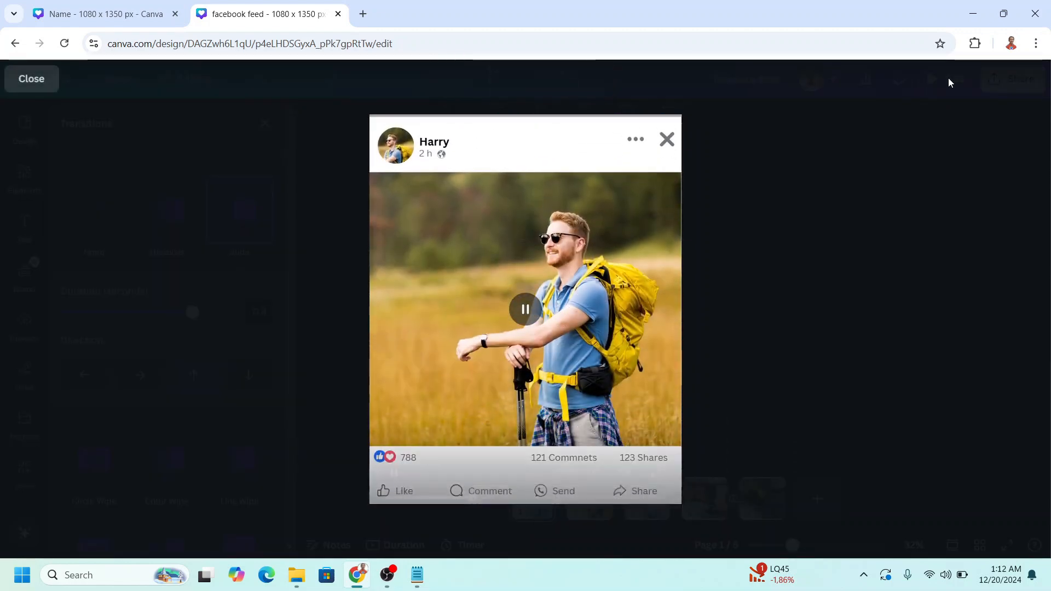
{"action": "key", "text": "Escape"}
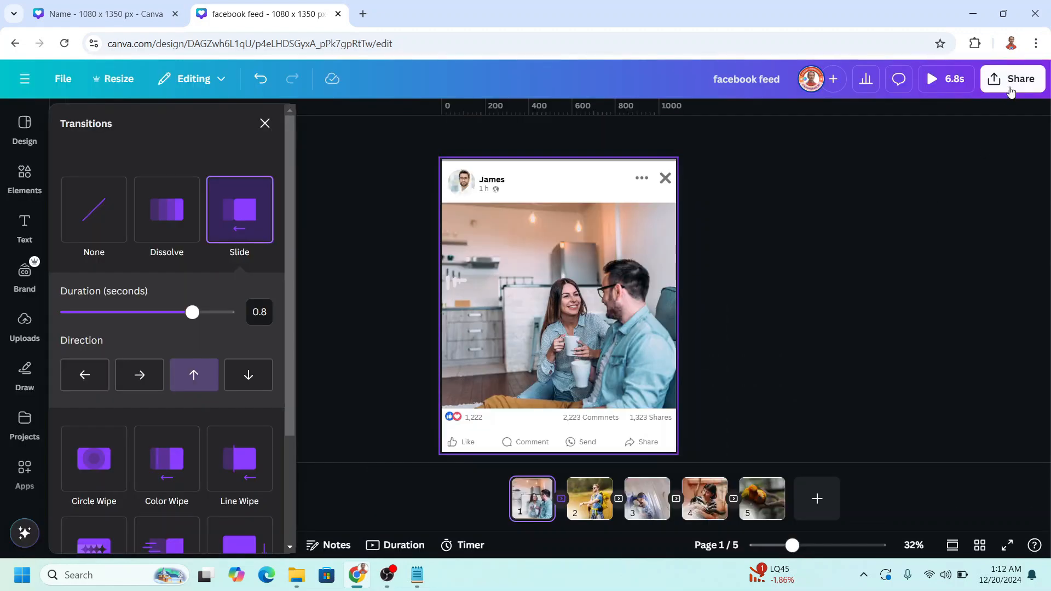
Download all five pages as one GIF at 1,080 × 1,350 px.
{"action": "left_click", "coordinate": [1012, 79]}
{"action": "left_click", "coordinate": [803, 350]}
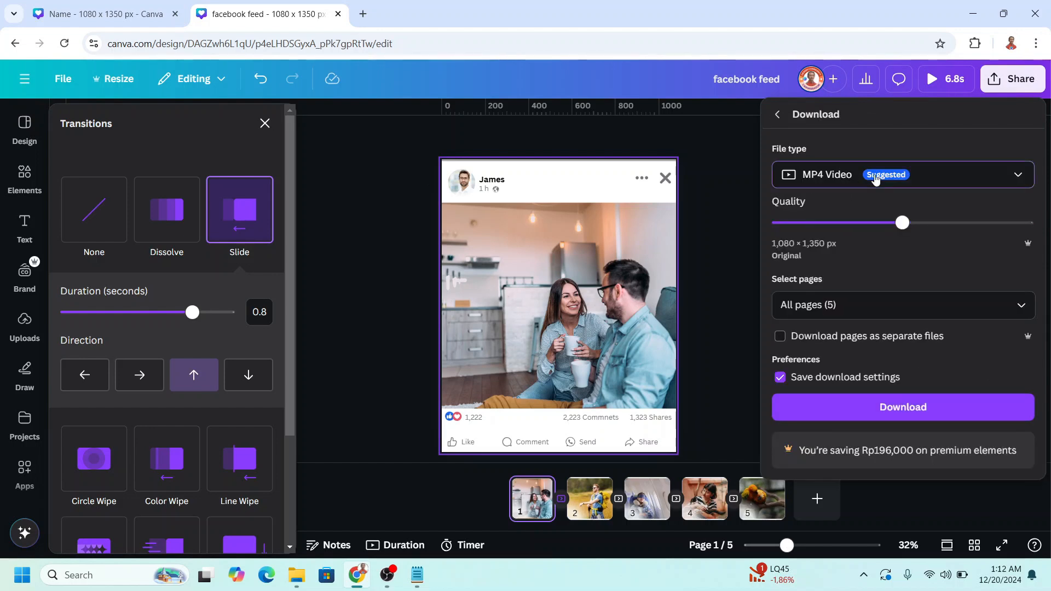
{"action": "left_click", "coordinate": [876, 178]}
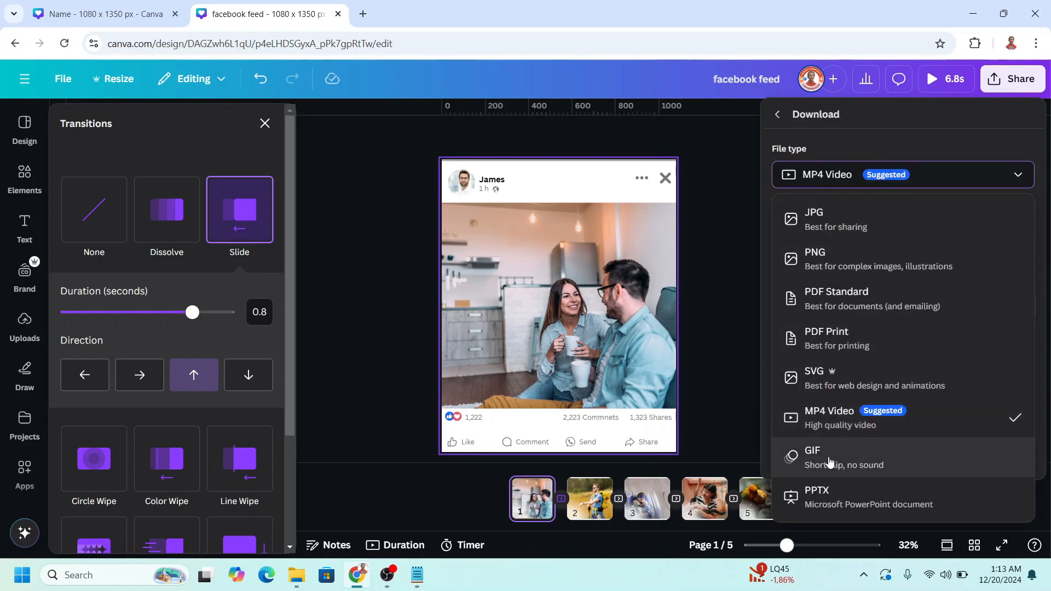
{"action": "left_click", "coordinate": [829, 463]}
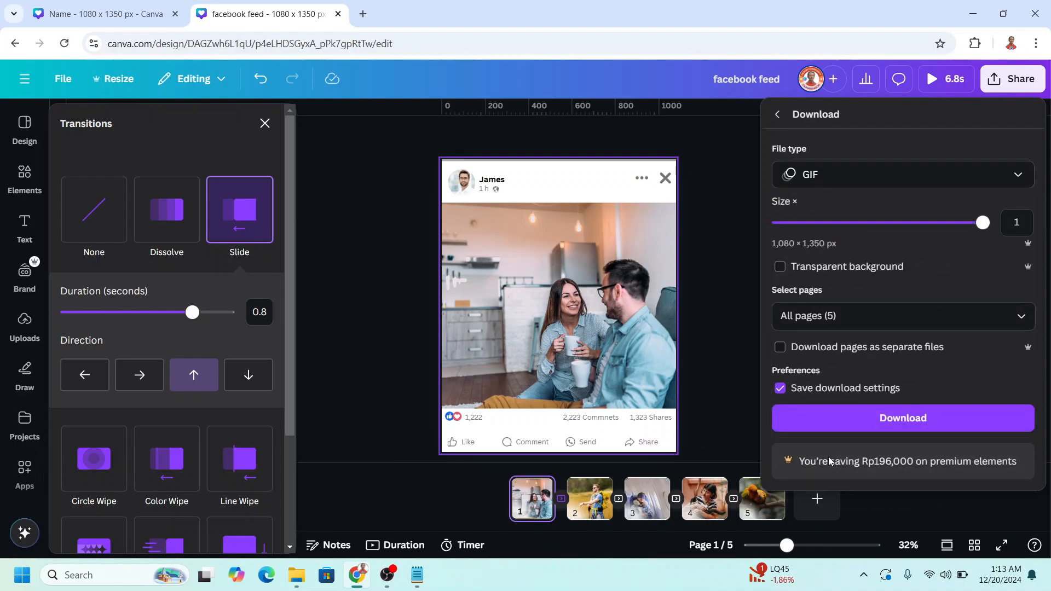
{"action": "left_click", "coordinate": [875, 421]}
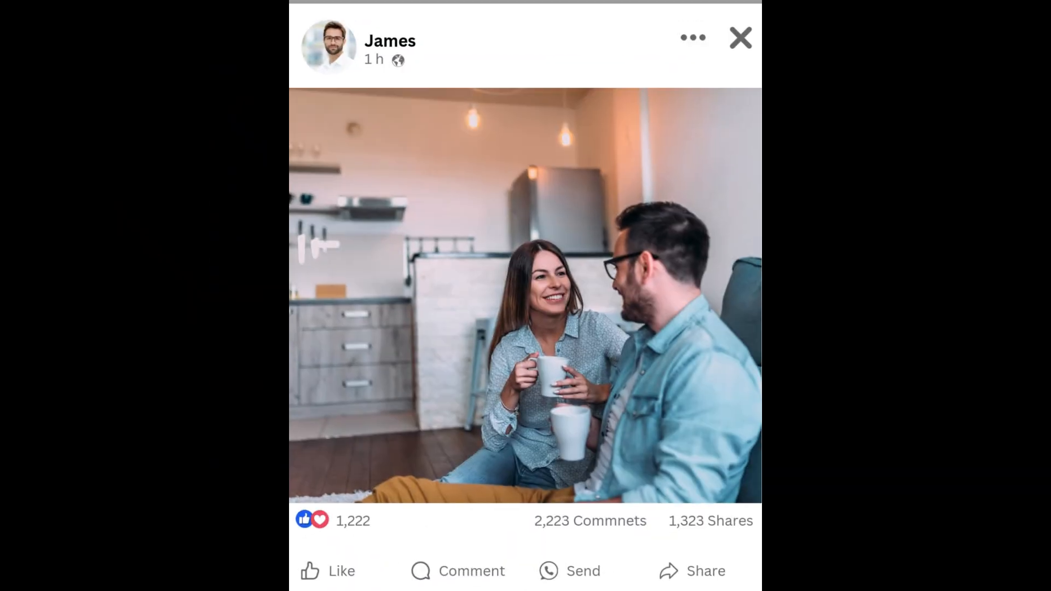